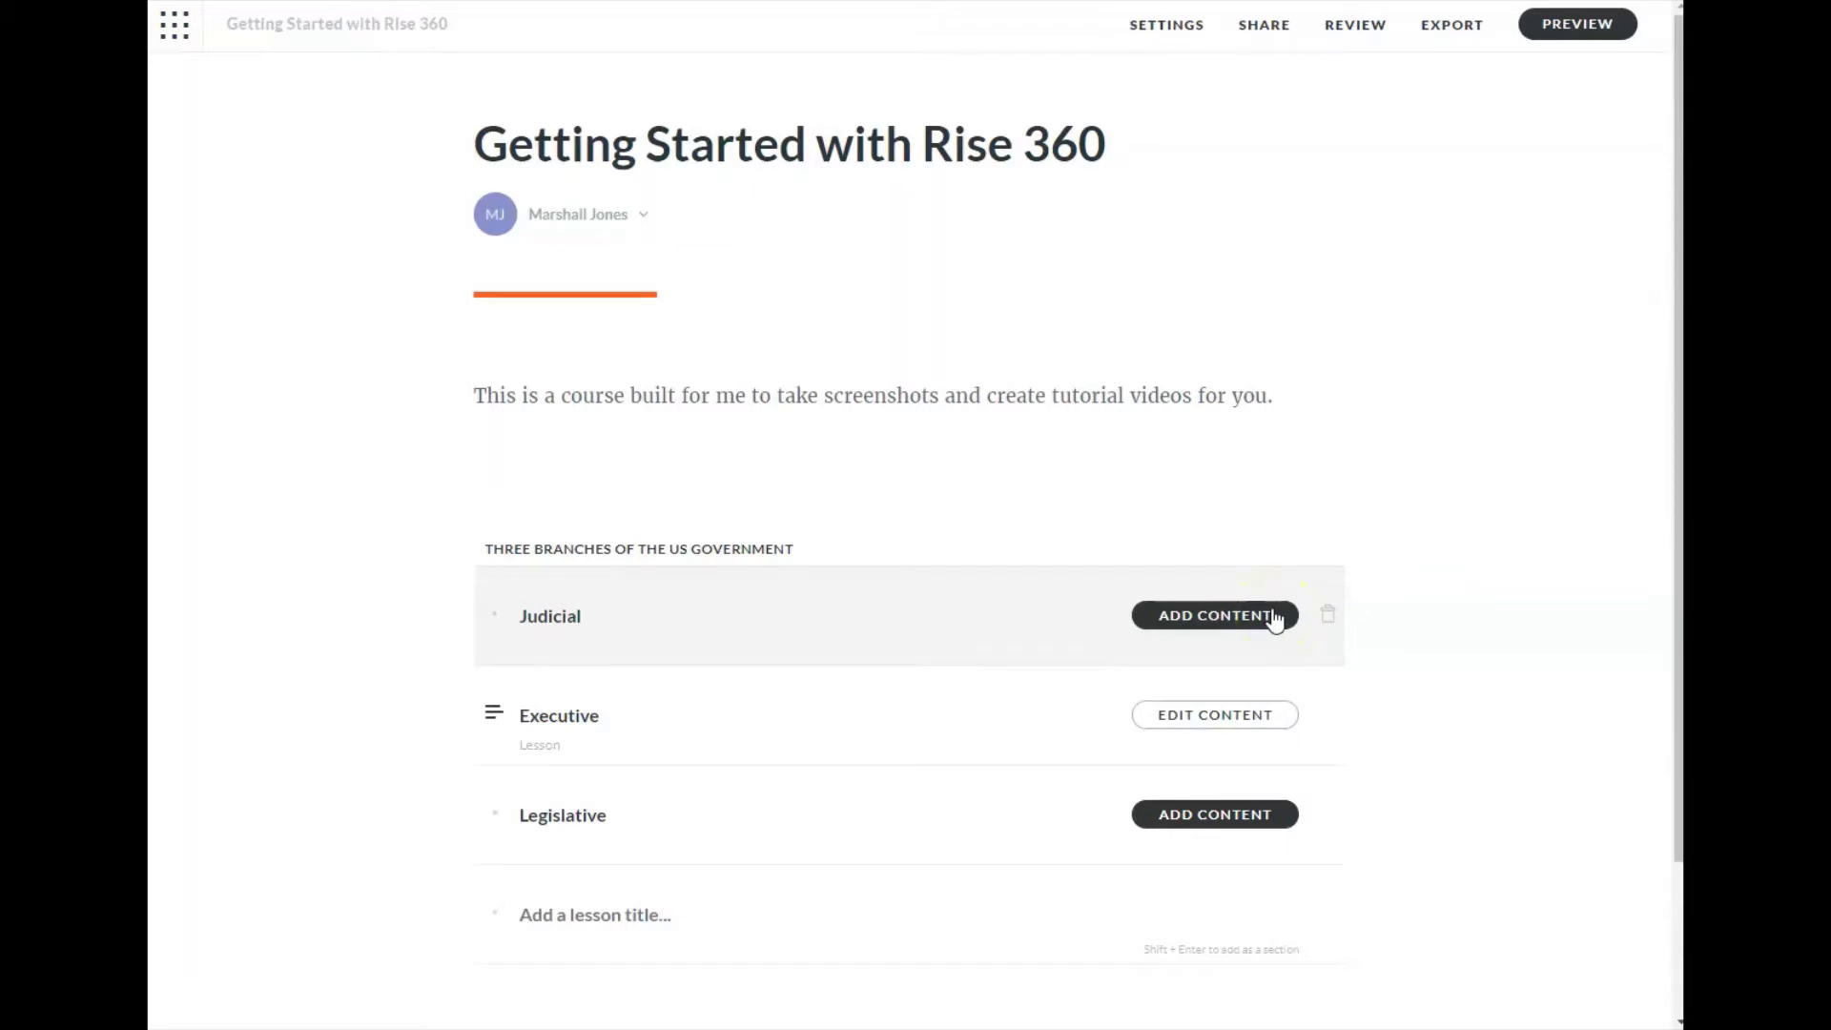
Bring up the Add Content choices on the Judicial row of the course outline
{"action": "left_click", "coordinate": [1261, 717]}
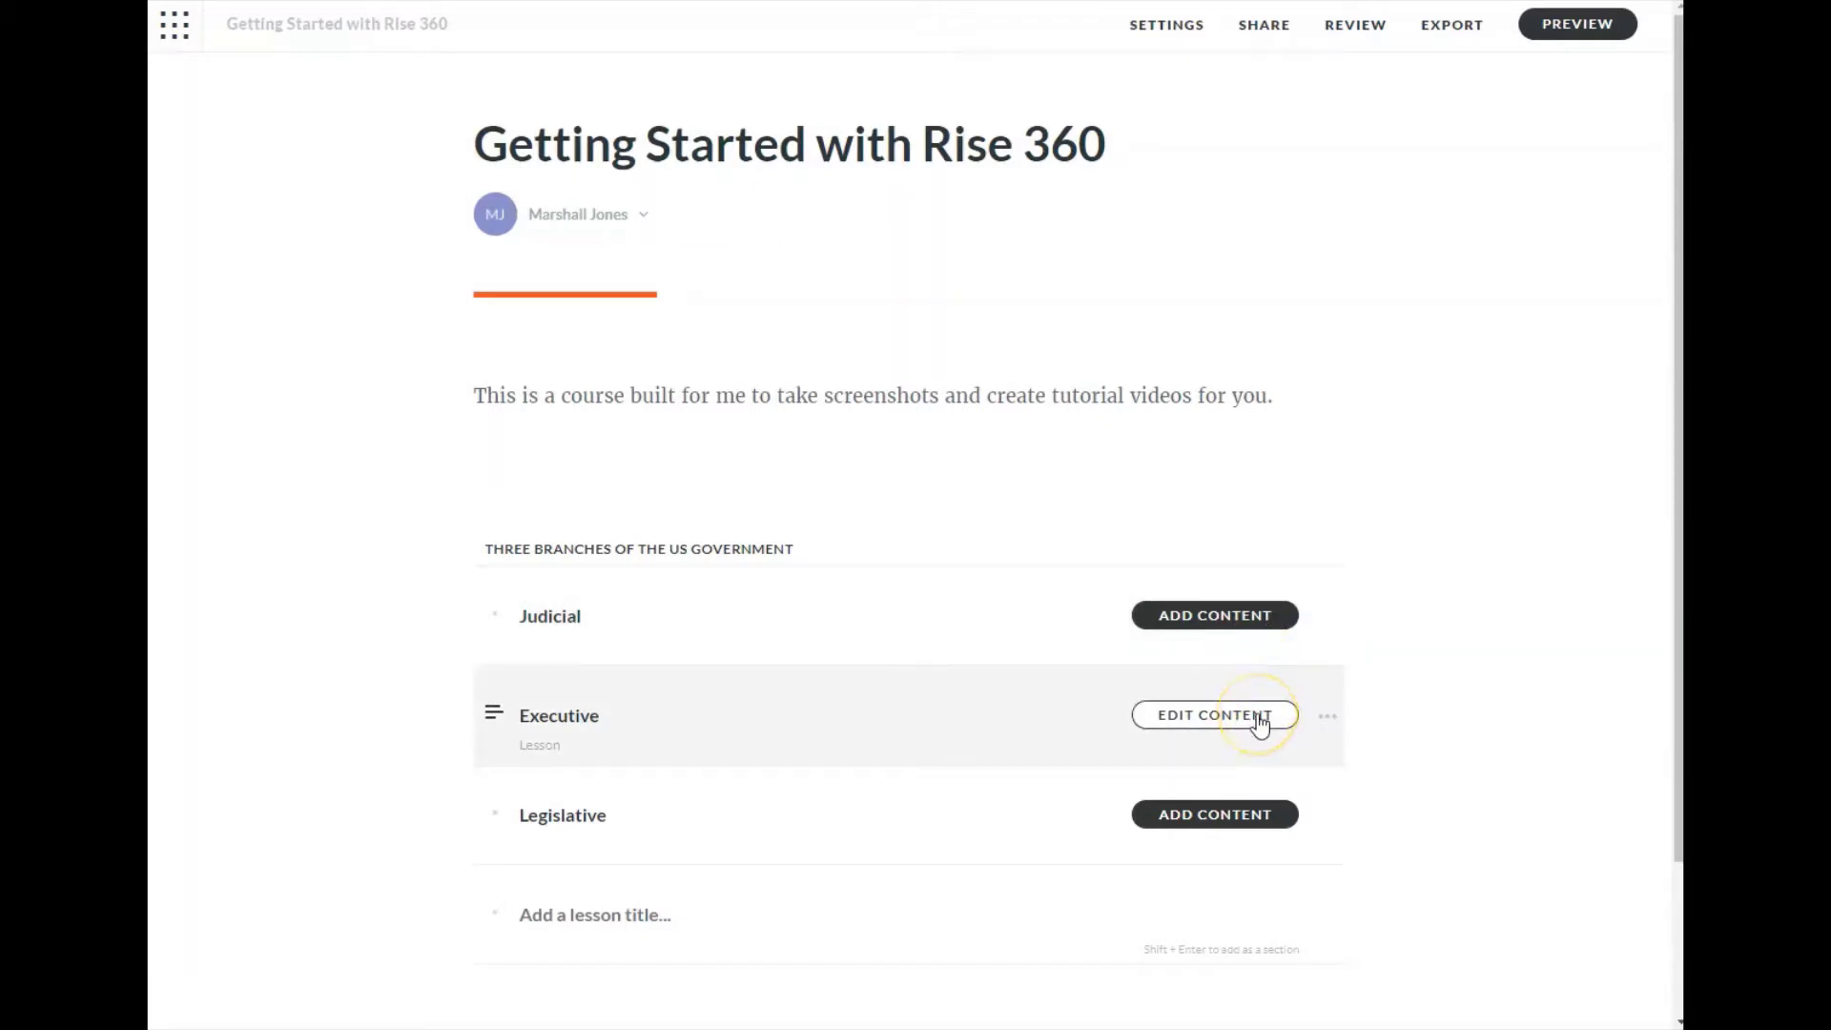
{"action": "left_click", "coordinate": [1245, 622]}
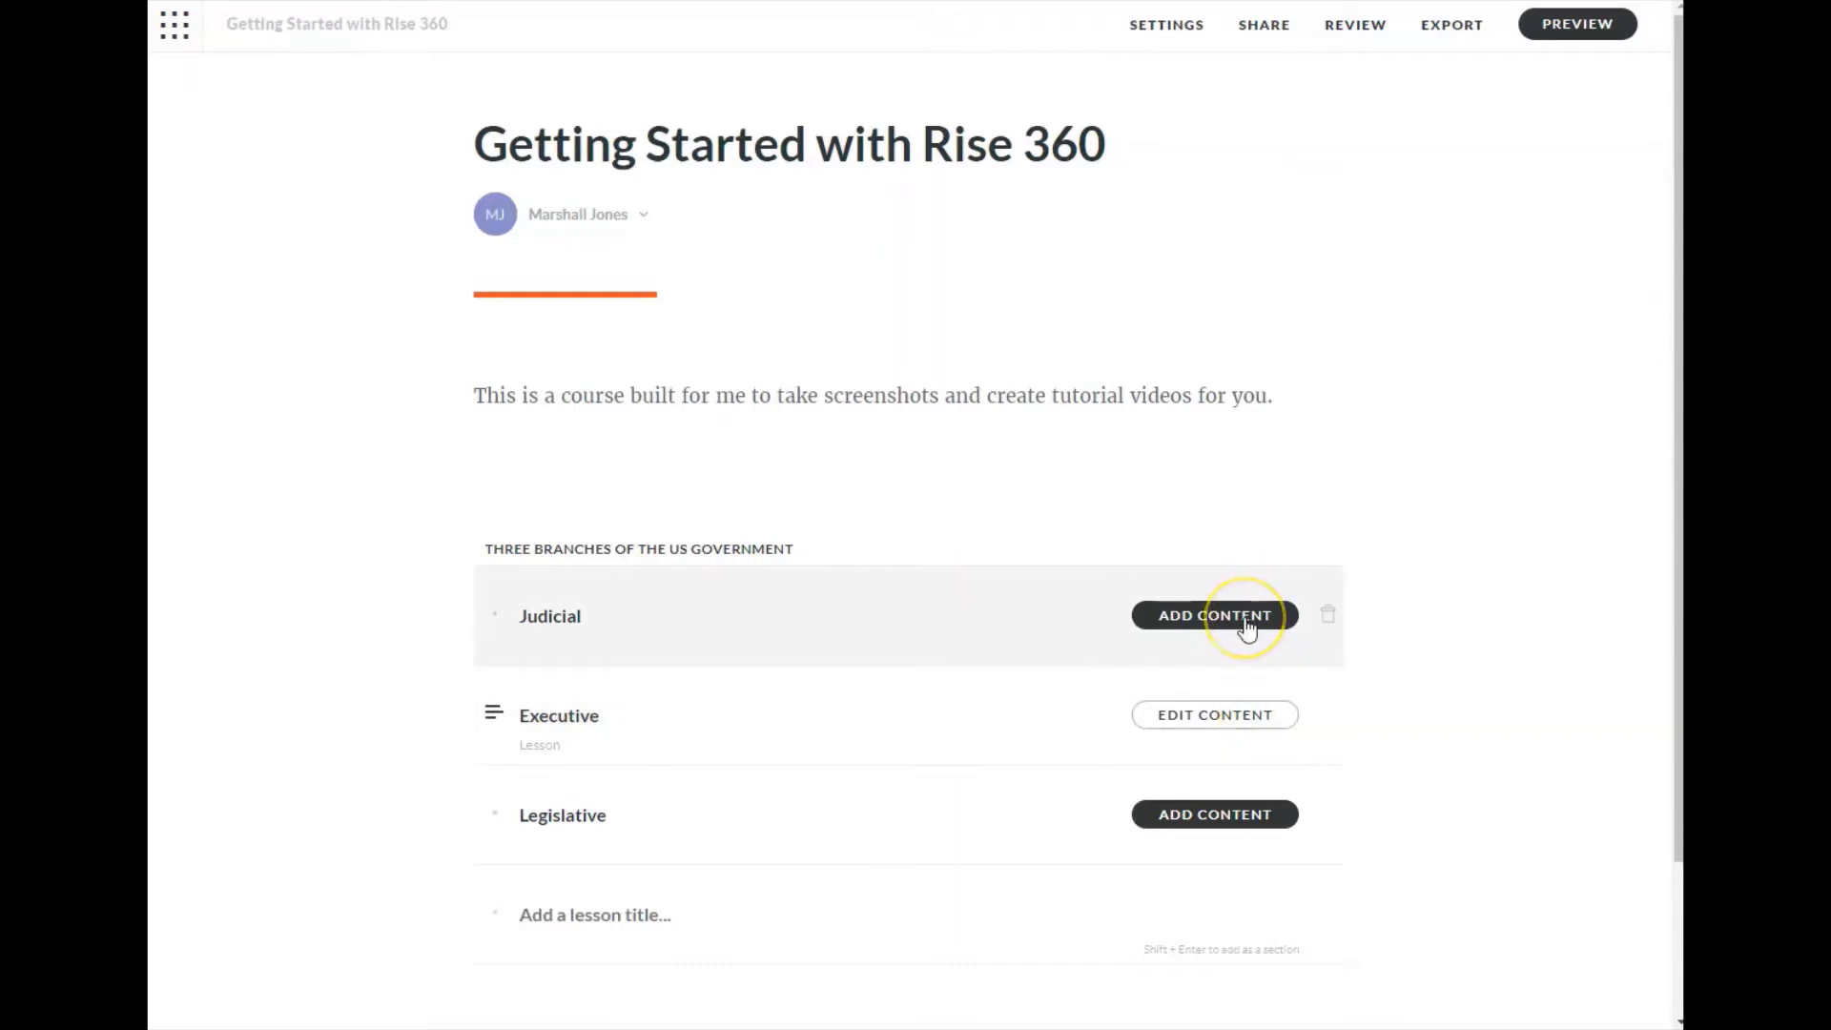
Make Judicial a lesson and go into its empty lesson editor
{"action": "left_click", "coordinate": [1247, 624]}
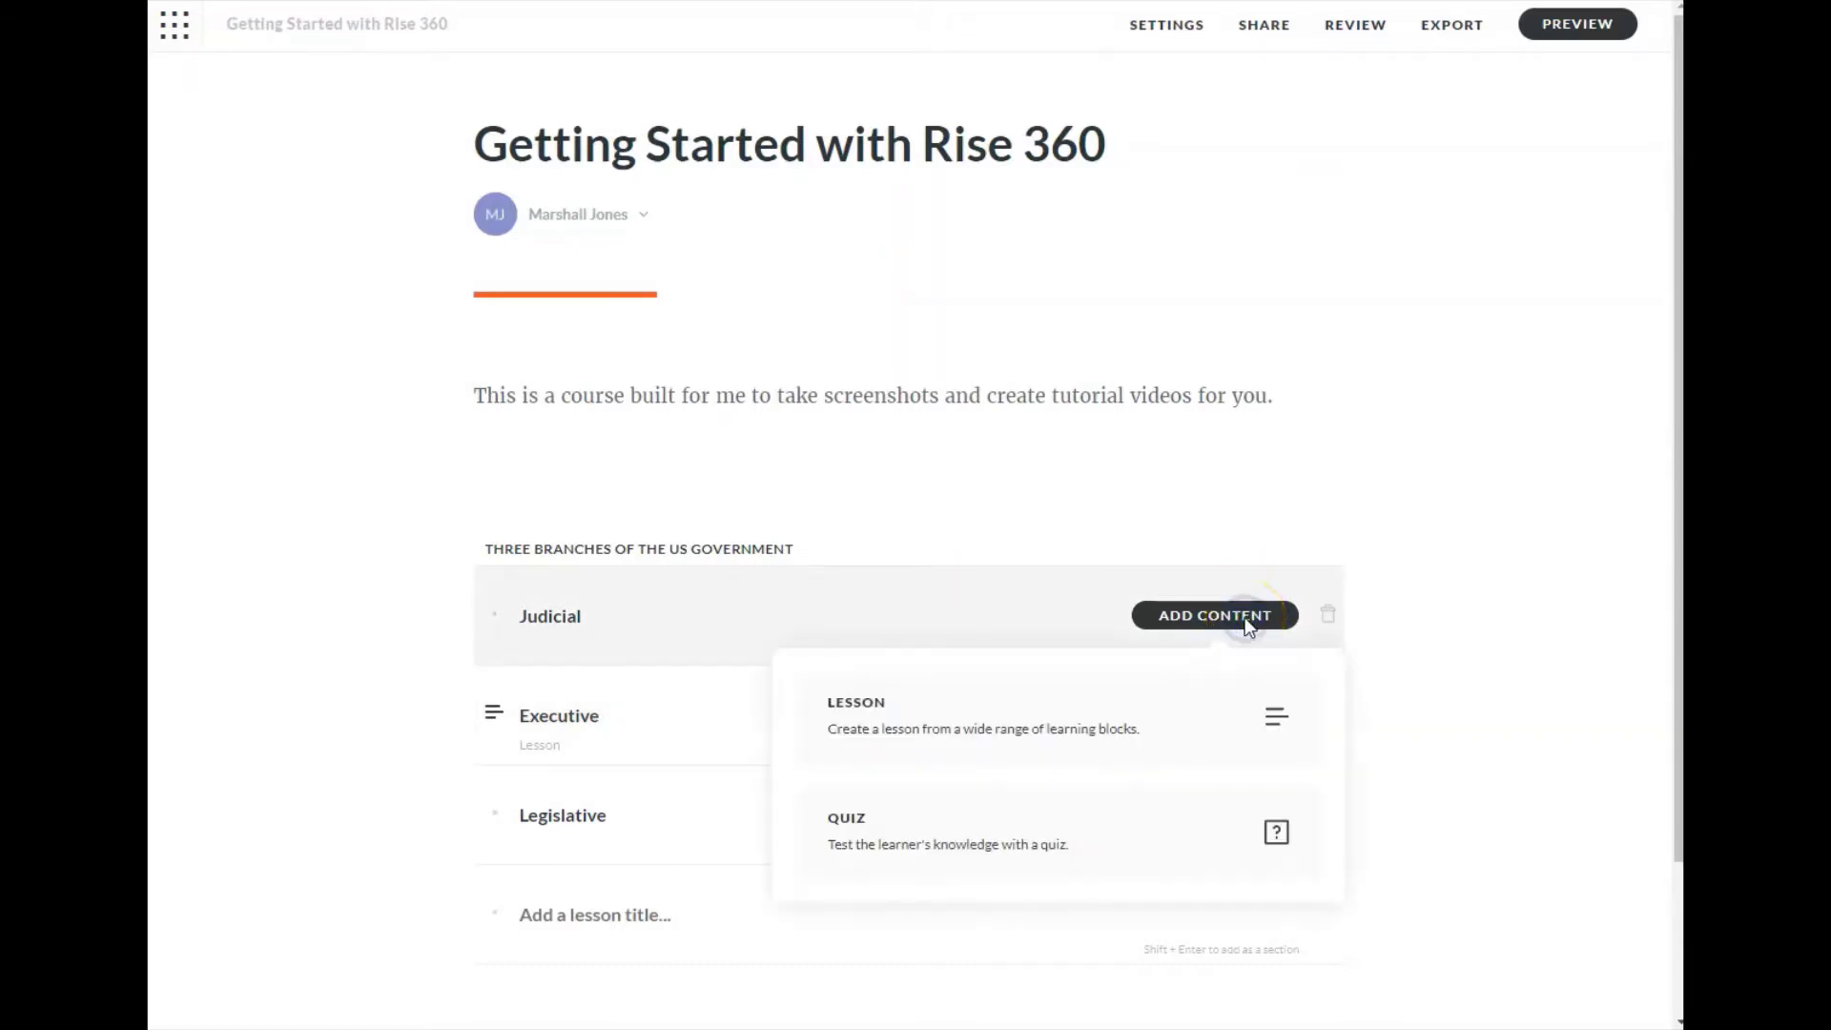
{"action": "left_click", "coordinate": [1179, 739]}
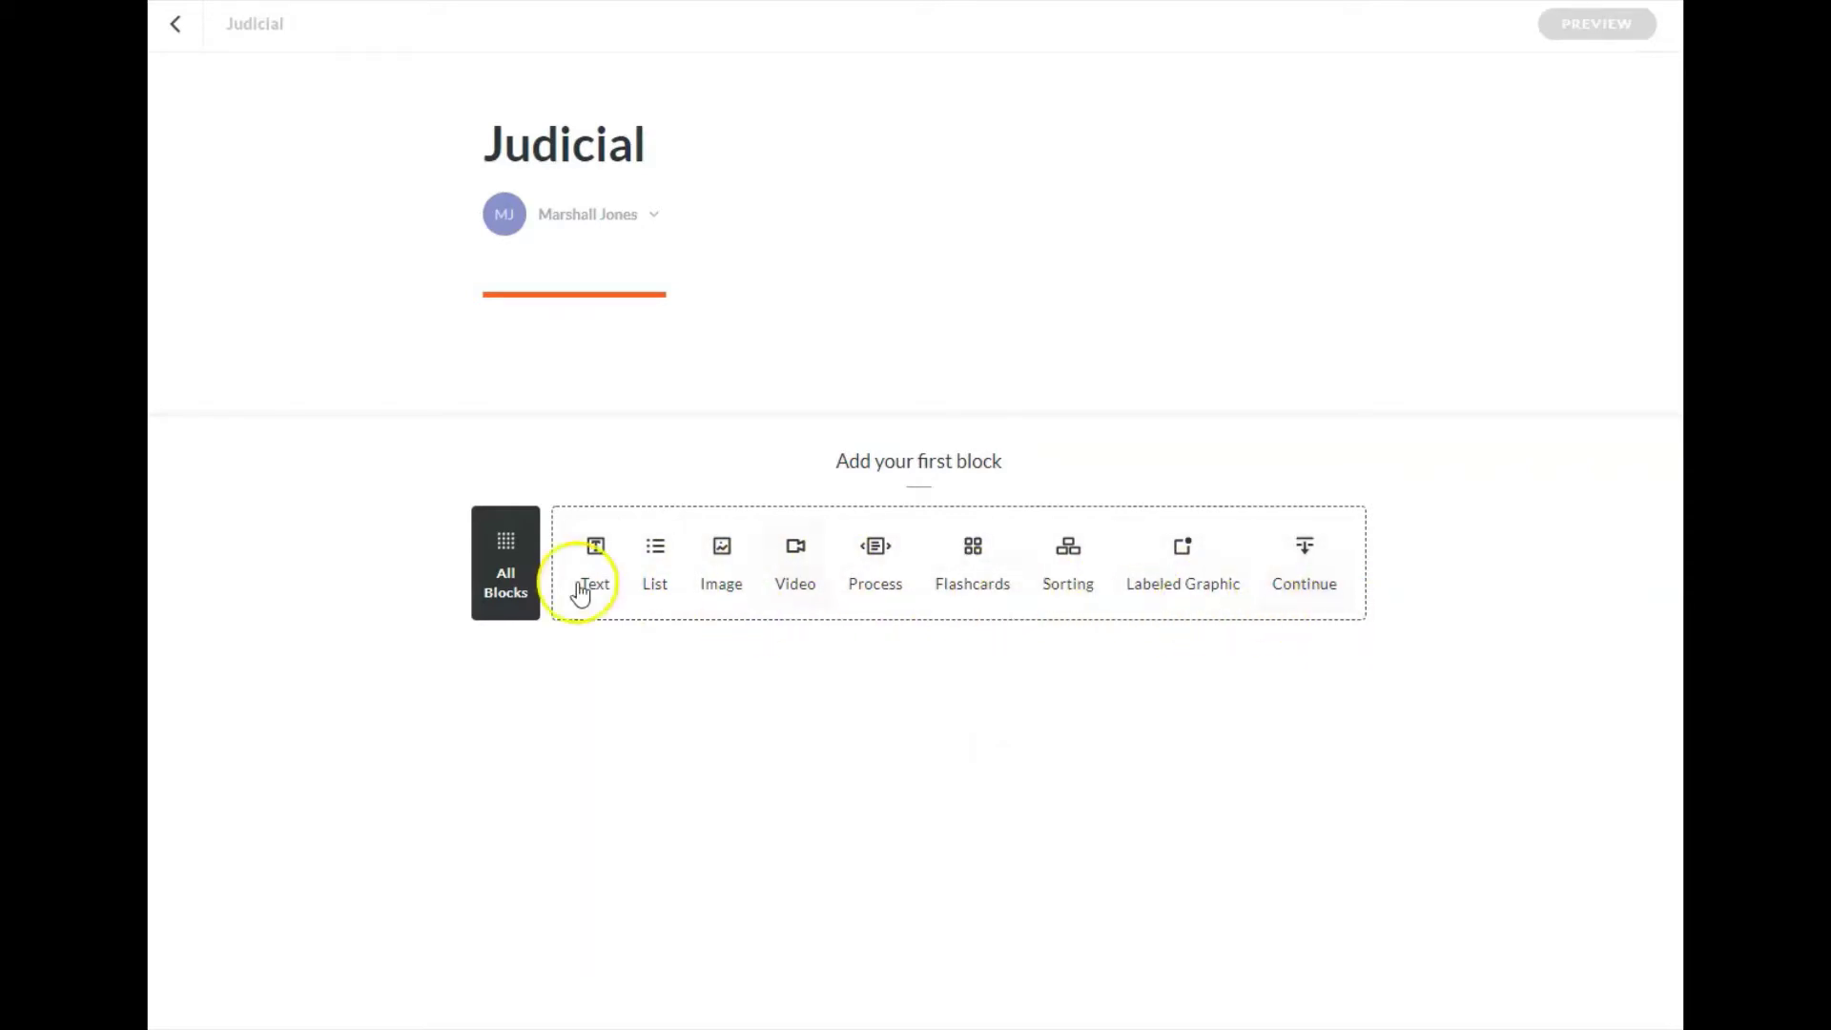
Add a Paragraph with heading block from the Block Library's TEXT templates
{"action": "left_click", "coordinate": [505, 564]}
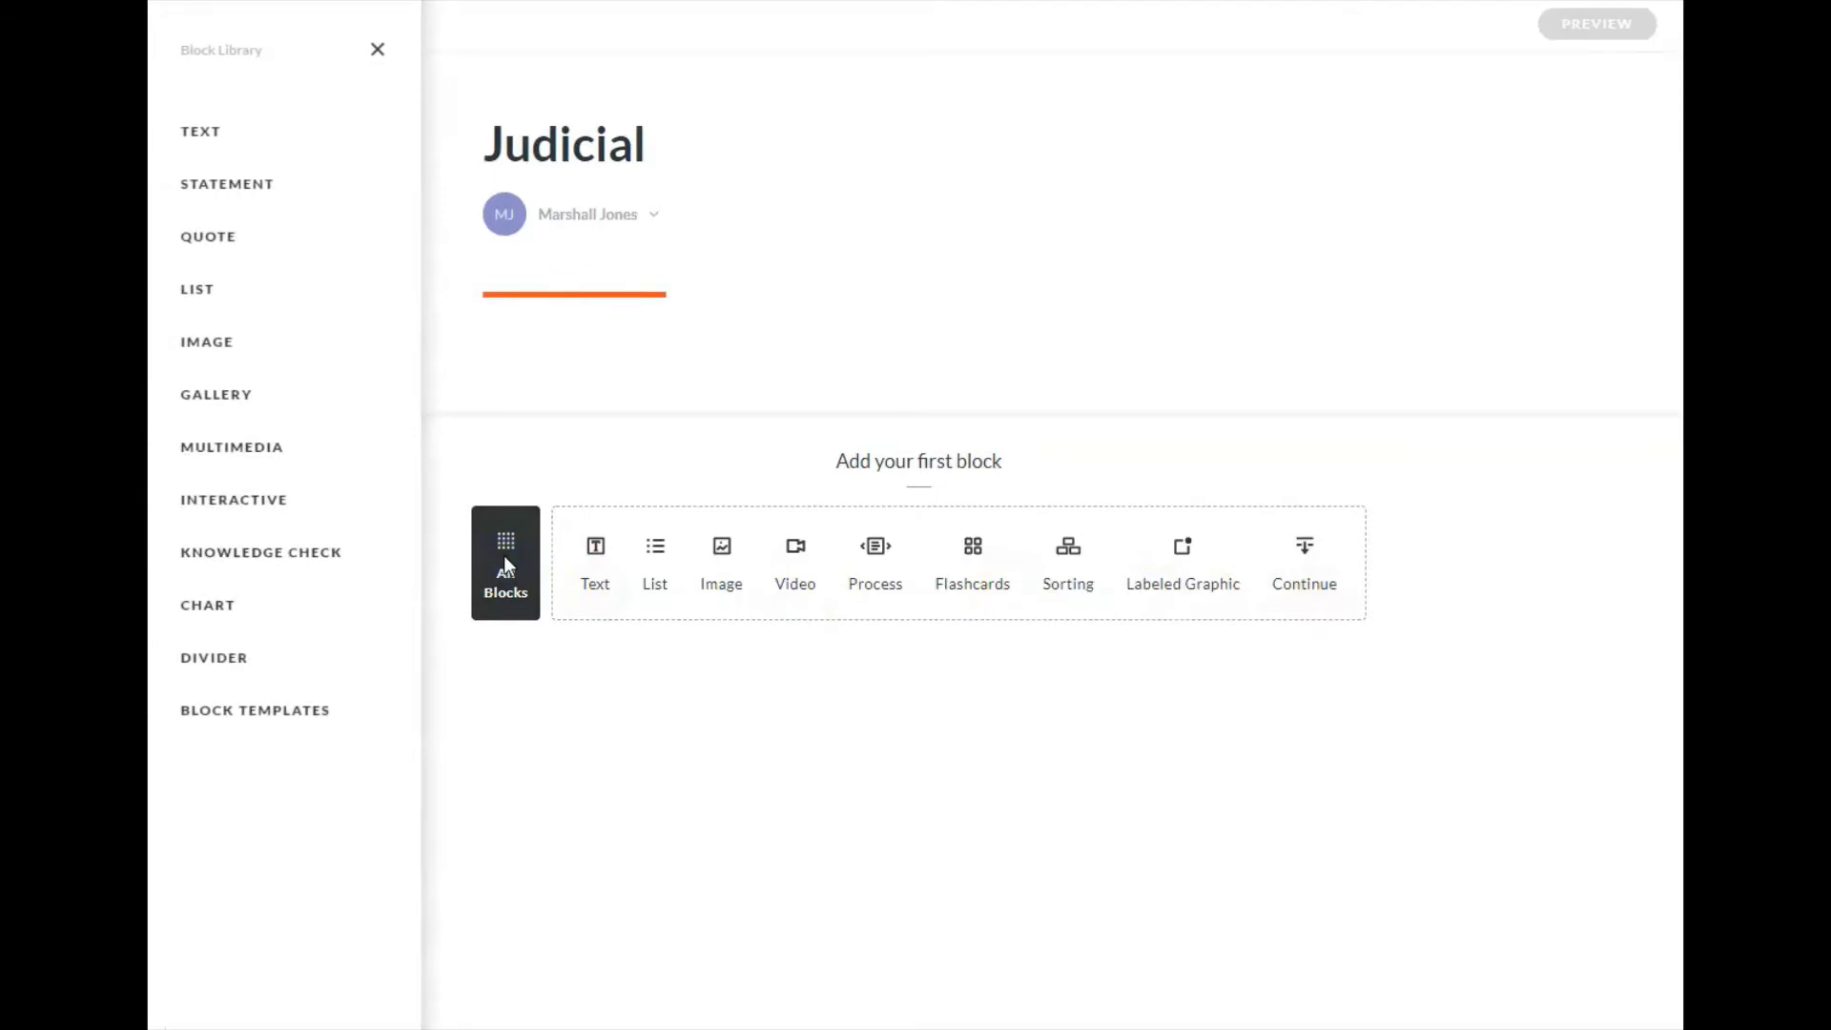
{"action": "left_click", "coordinate": [264, 134]}
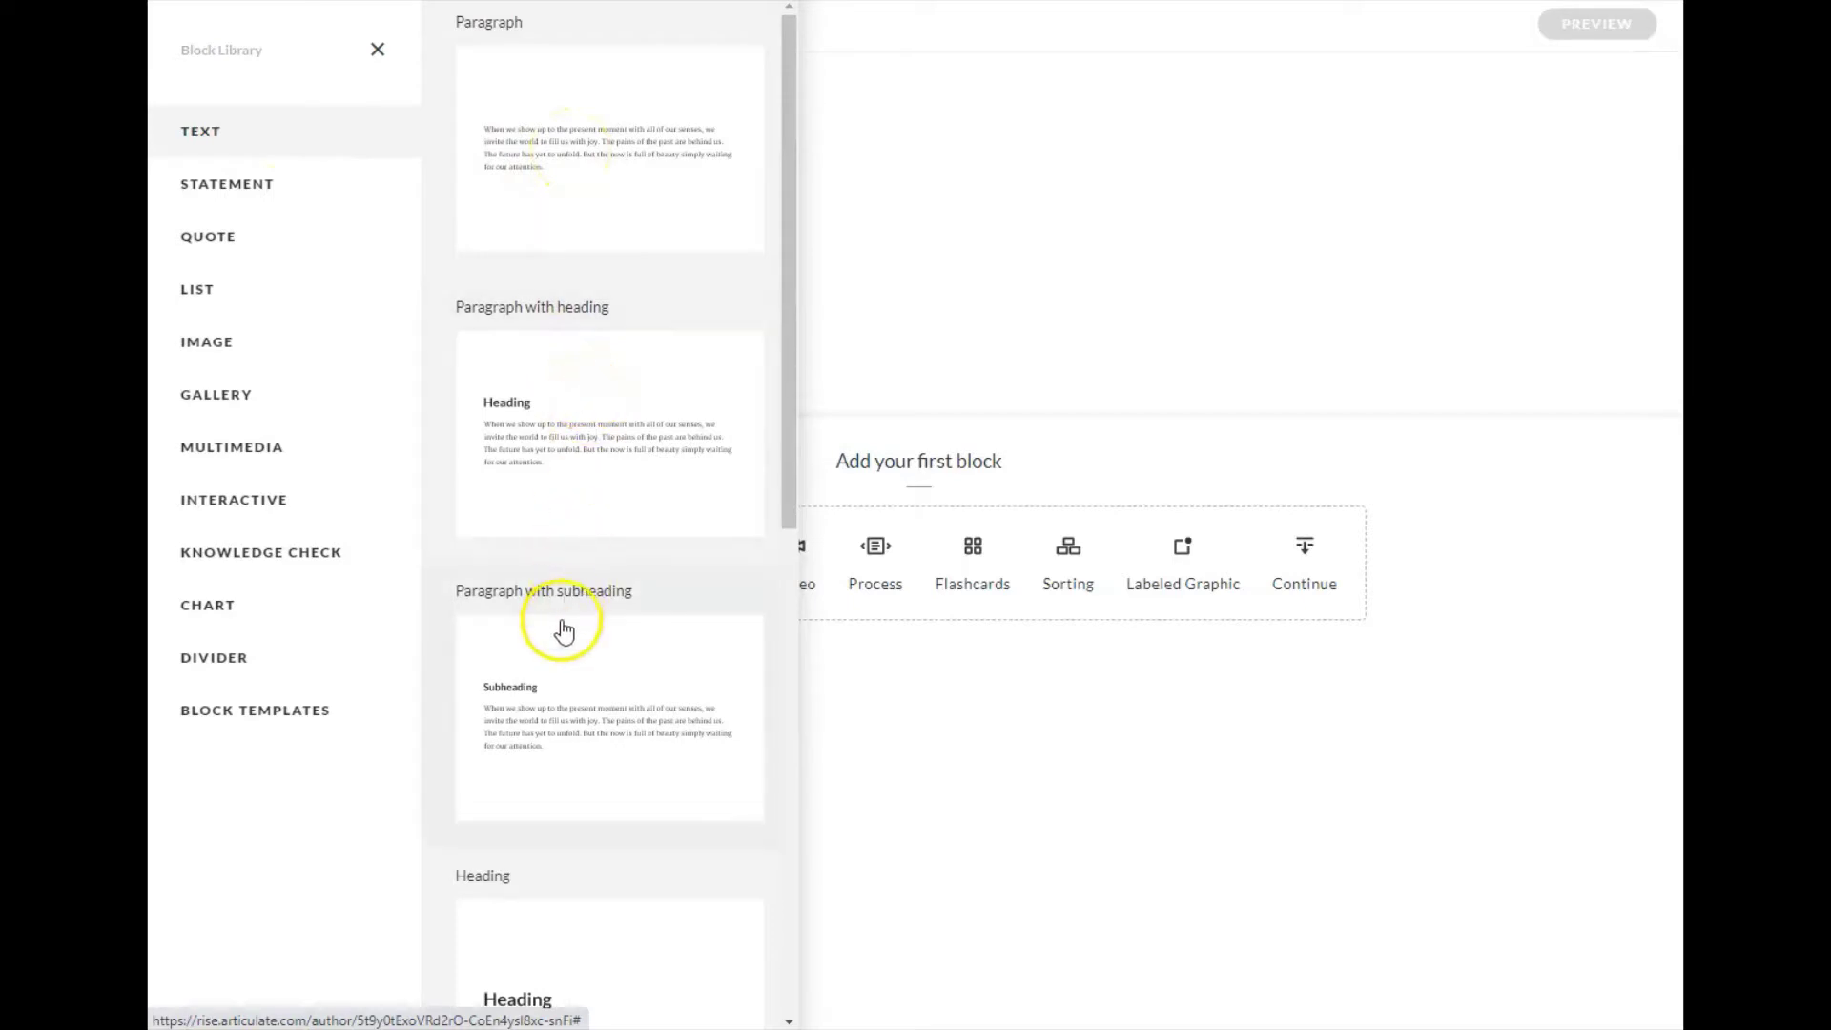
{"action": "scroll", "coordinate": [563, 645], "scroll_direction": "down", "scroll_amount": 3}
{"action": "scroll", "coordinate": [569, 658], "scroll_direction": "down", "scroll_amount": 5}
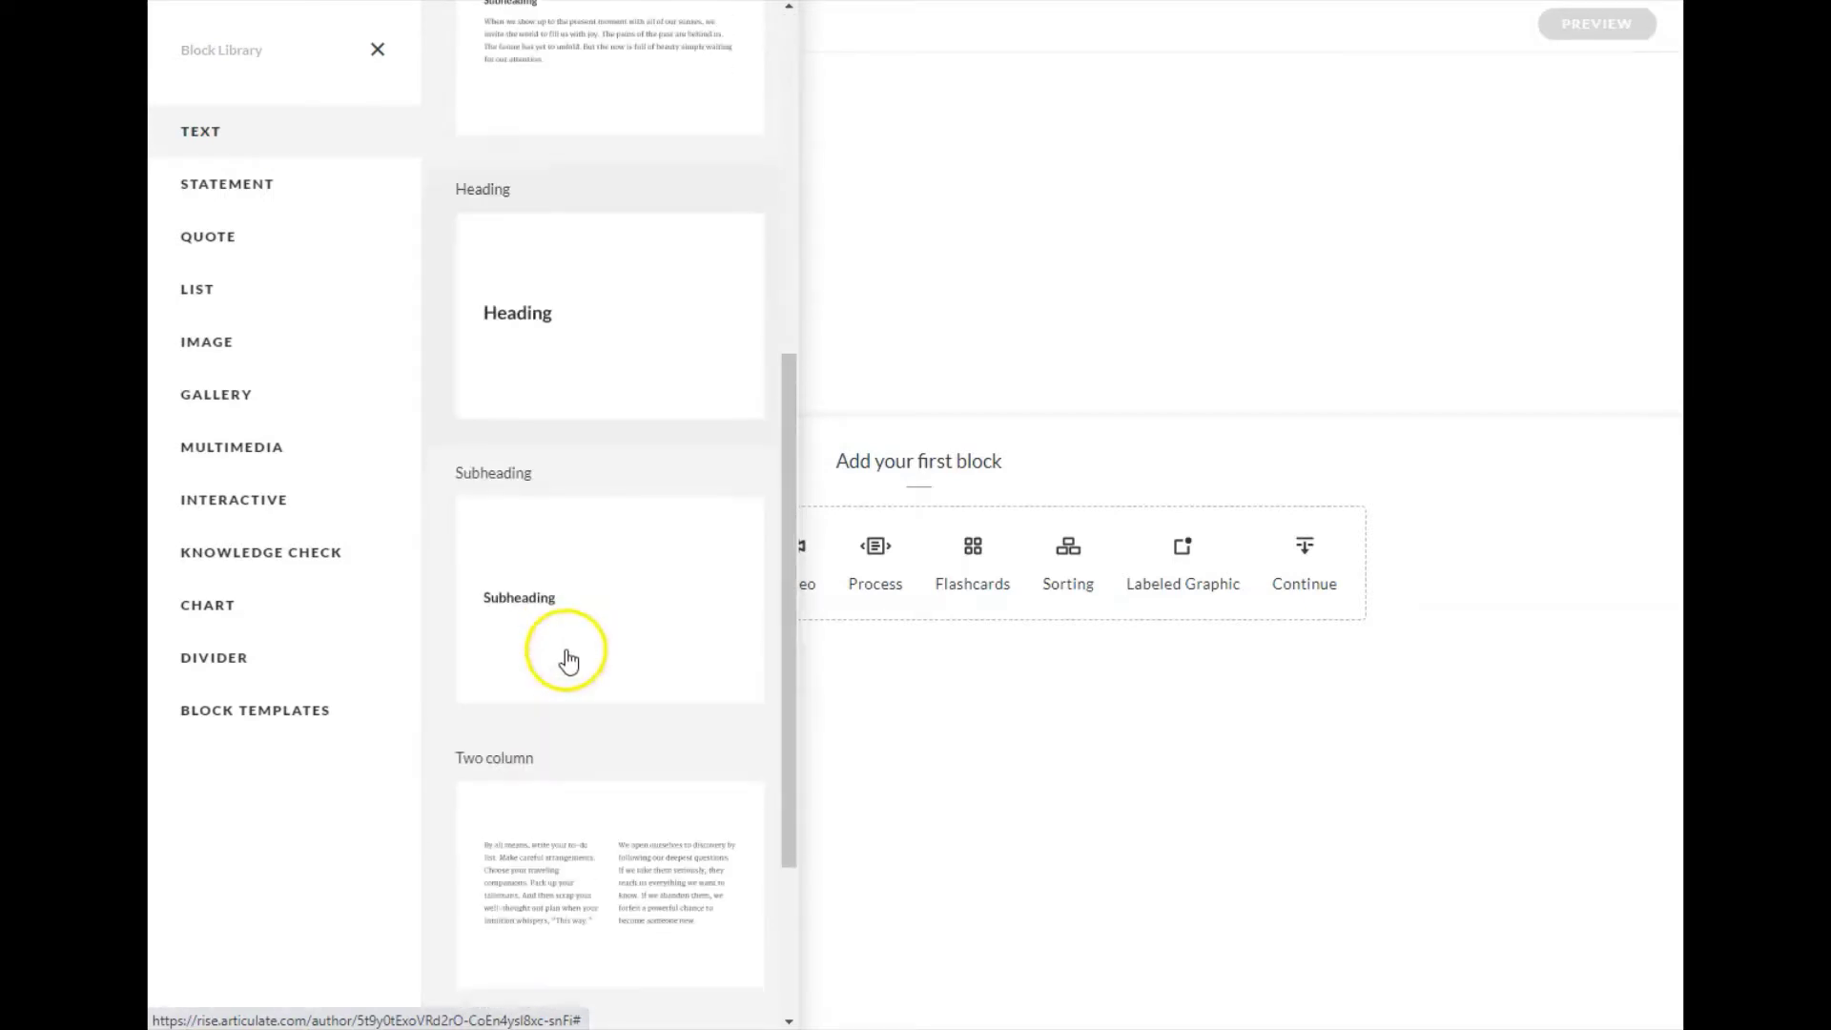
{"action": "scroll", "coordinate": [568, 658], "scroll_direction": "up", "scroll_amount": 4}
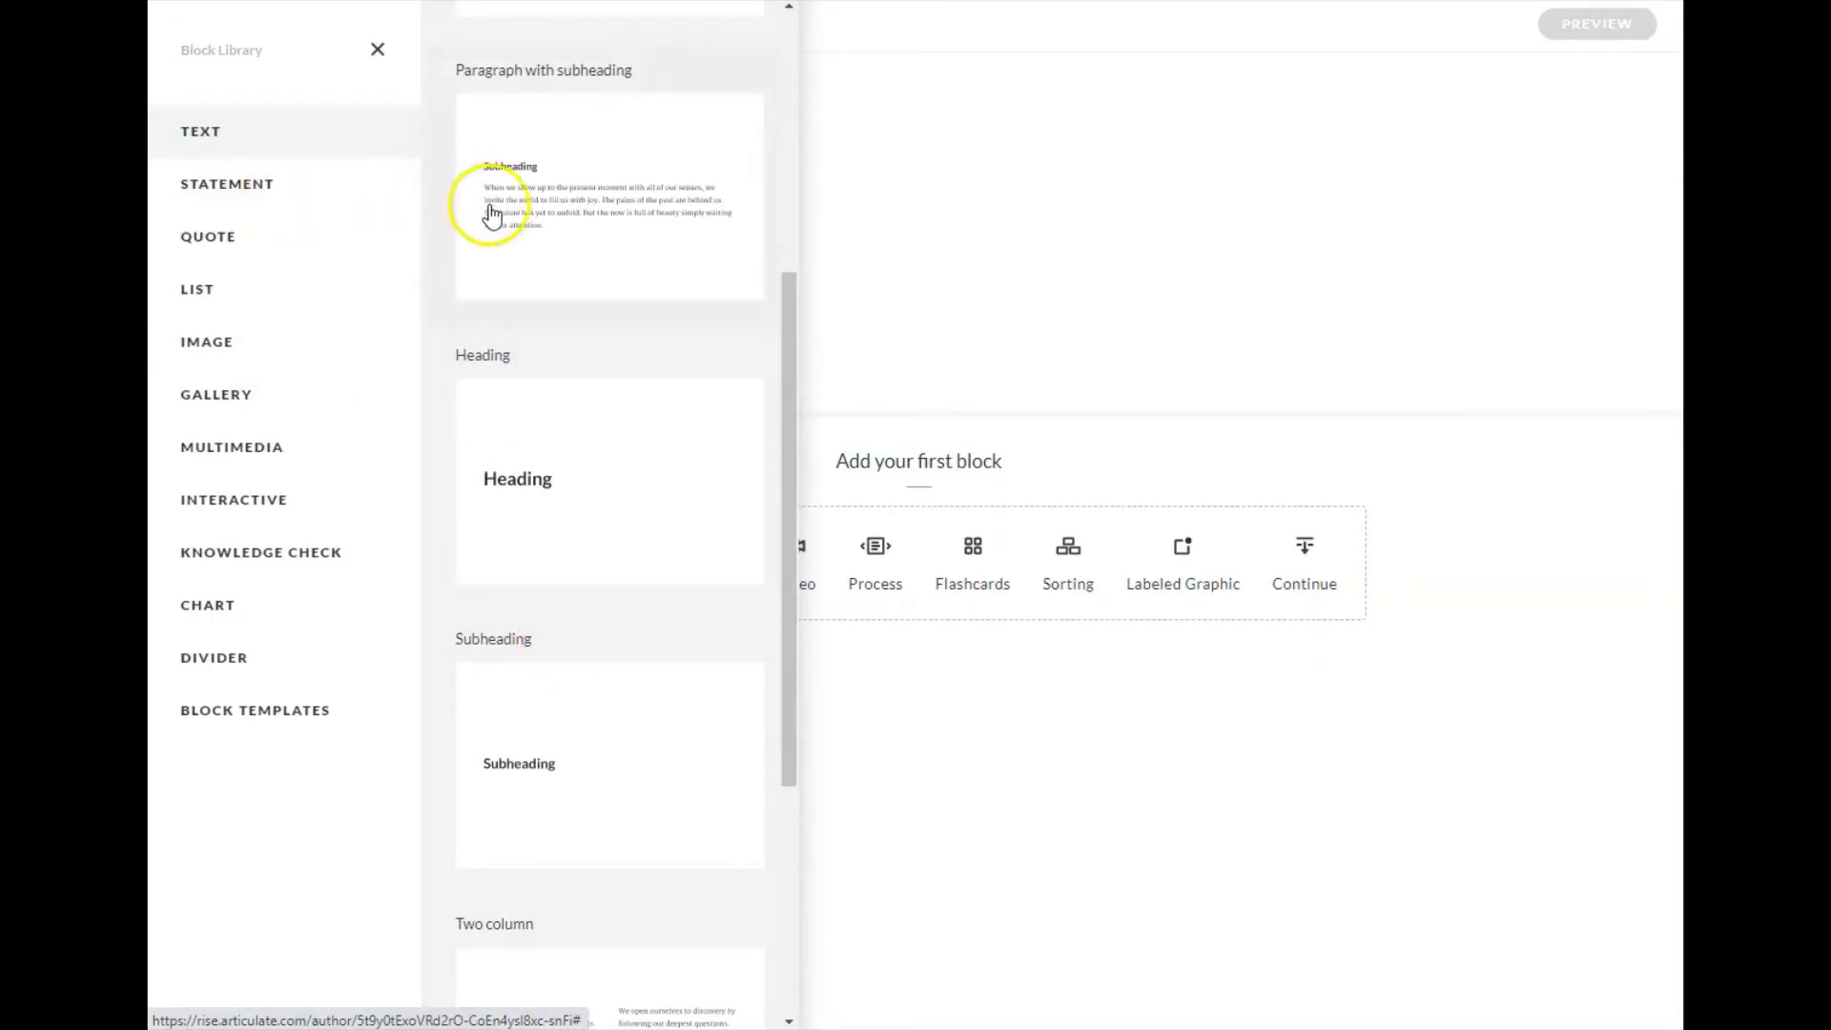
{"action": "scroll", "coordinate": [570, 448], "scroll_direction": "up", "scroll_amount": 4}
{"action": "scroll", "coordinate": [570, 470], "scroll_direction": "up", "scroll_amount": 1}
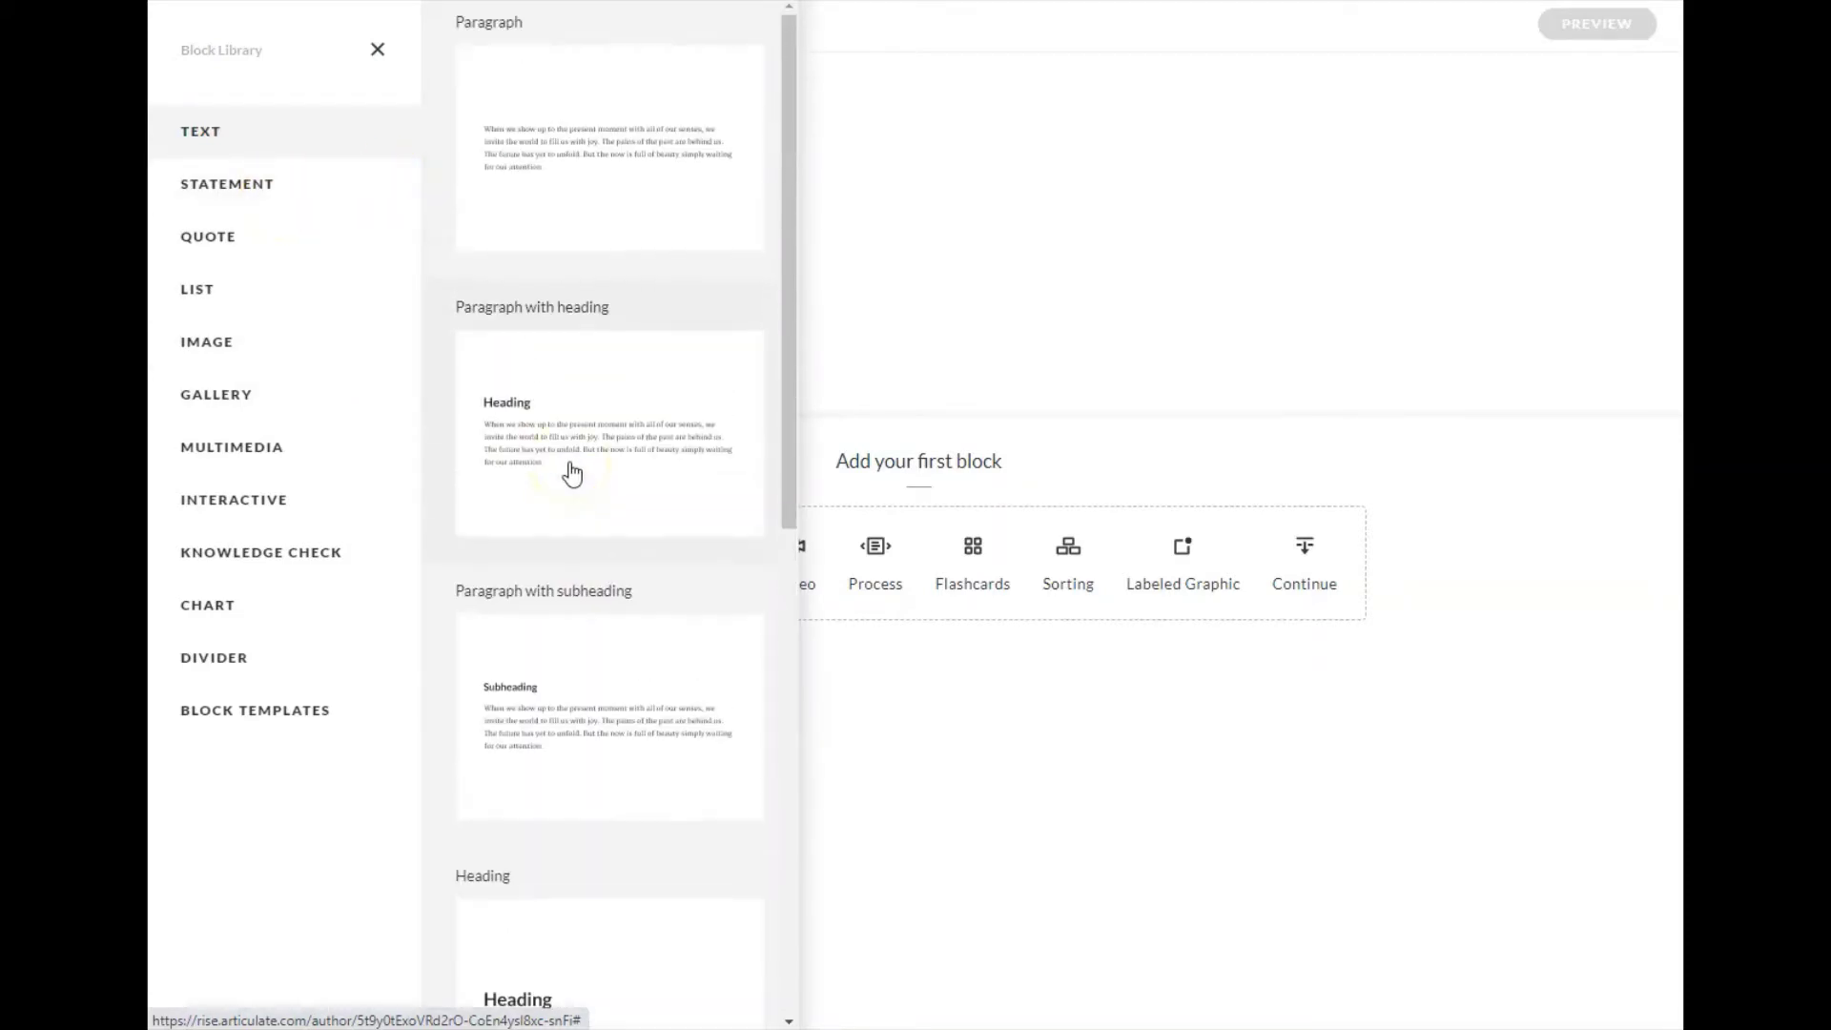
{"action": "left_click", "coordinate": [570, 467]}
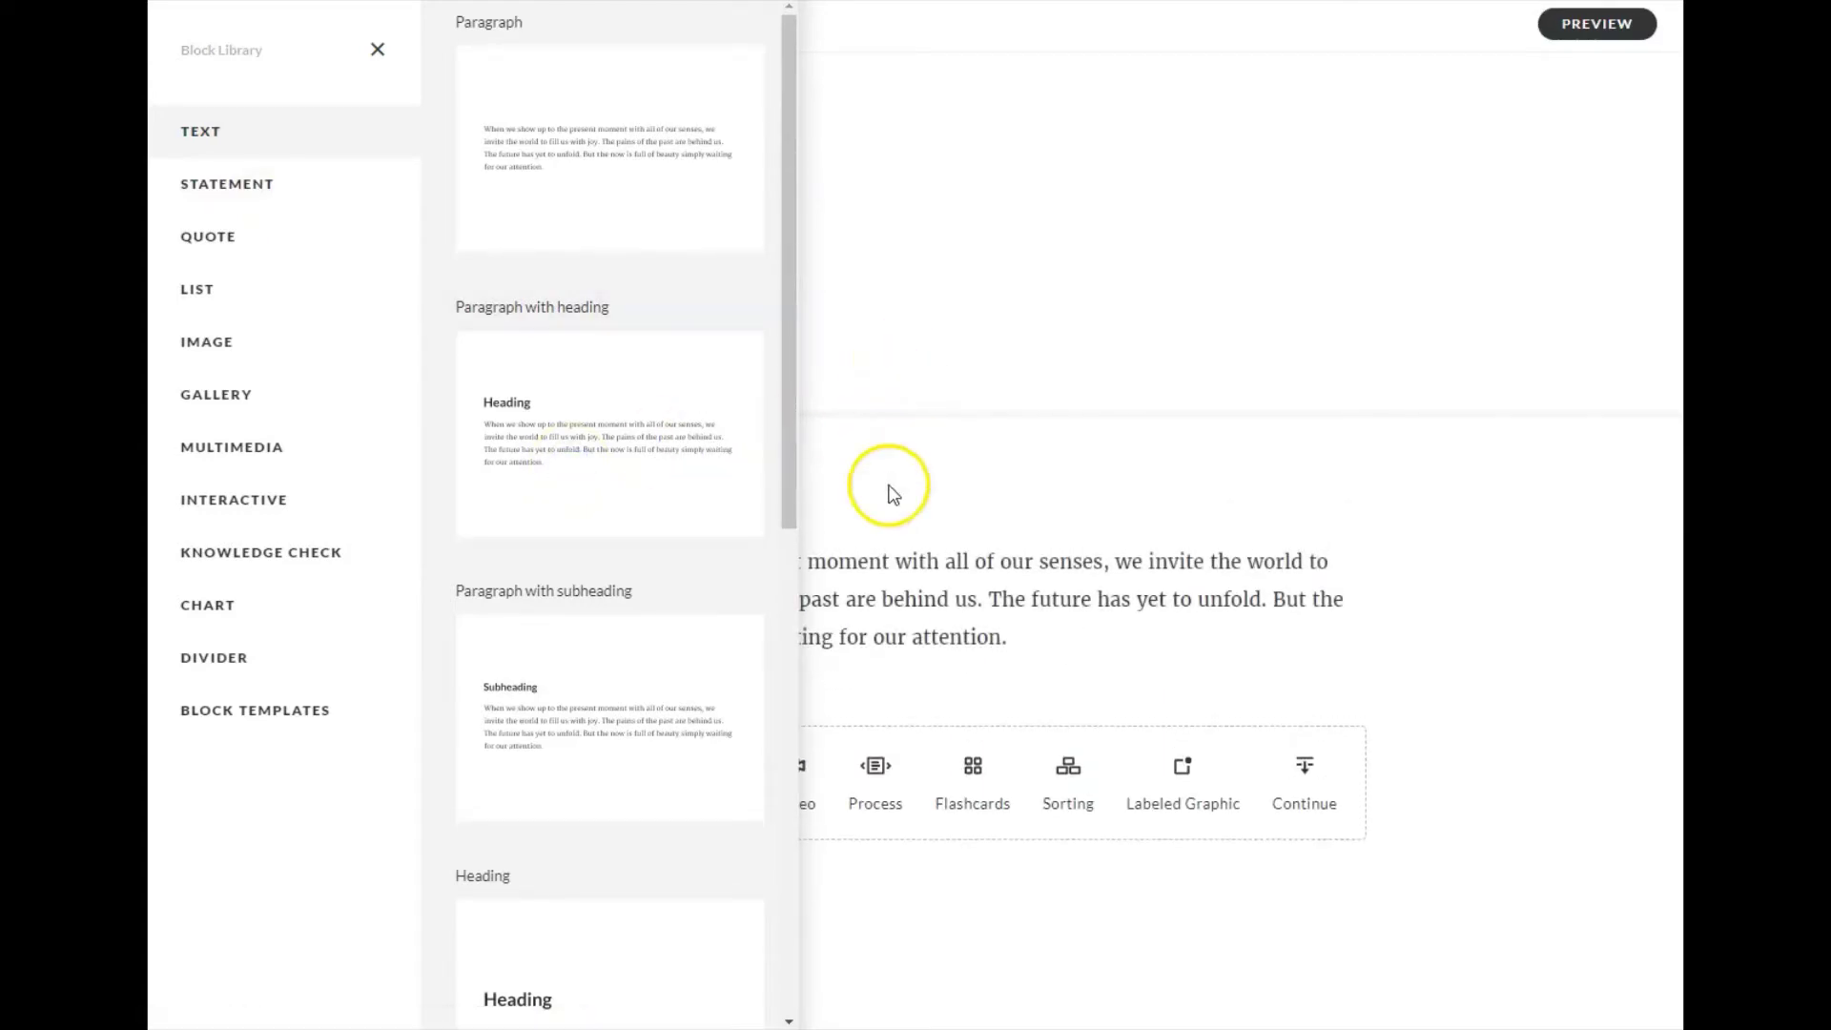
Replace the placeholder paragraph with the pasted judicial branch text
{"action": "left_click", "coordinate": [377, 56]}
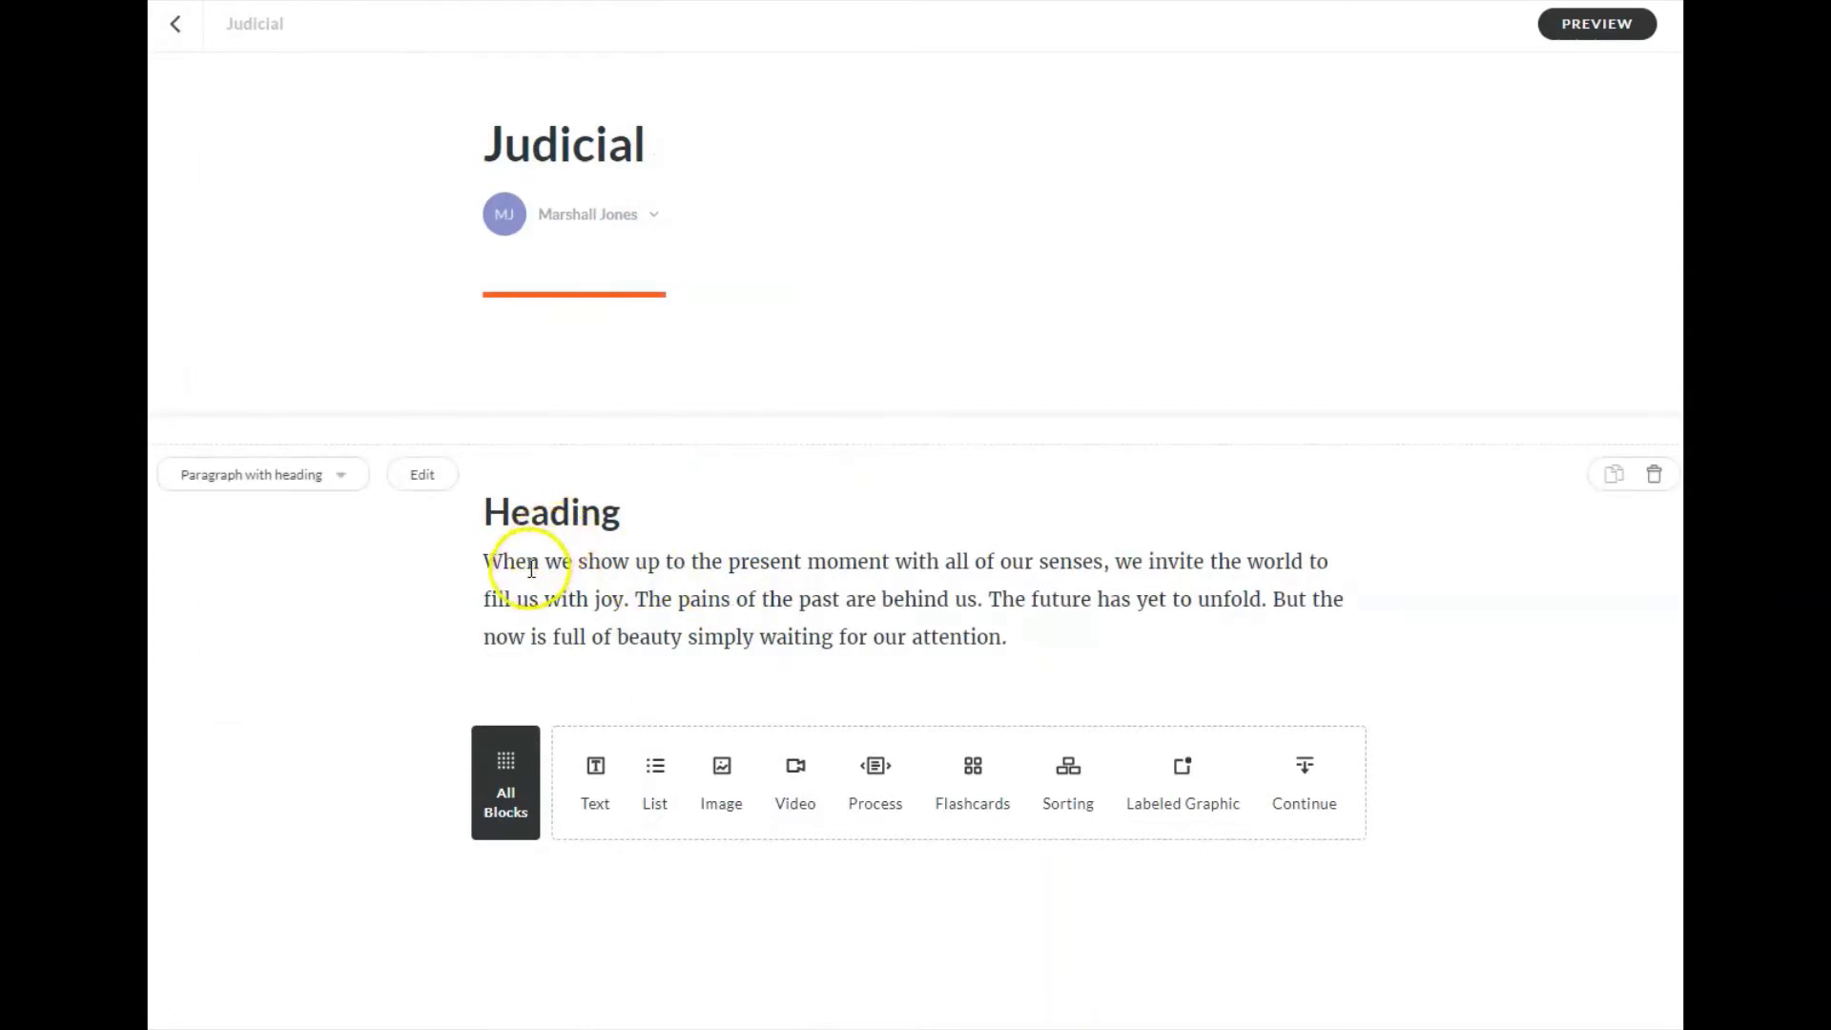
{"action": "left_click_drag", "start_coordinate": [487, 565], "coordinate": [1002, 646]}
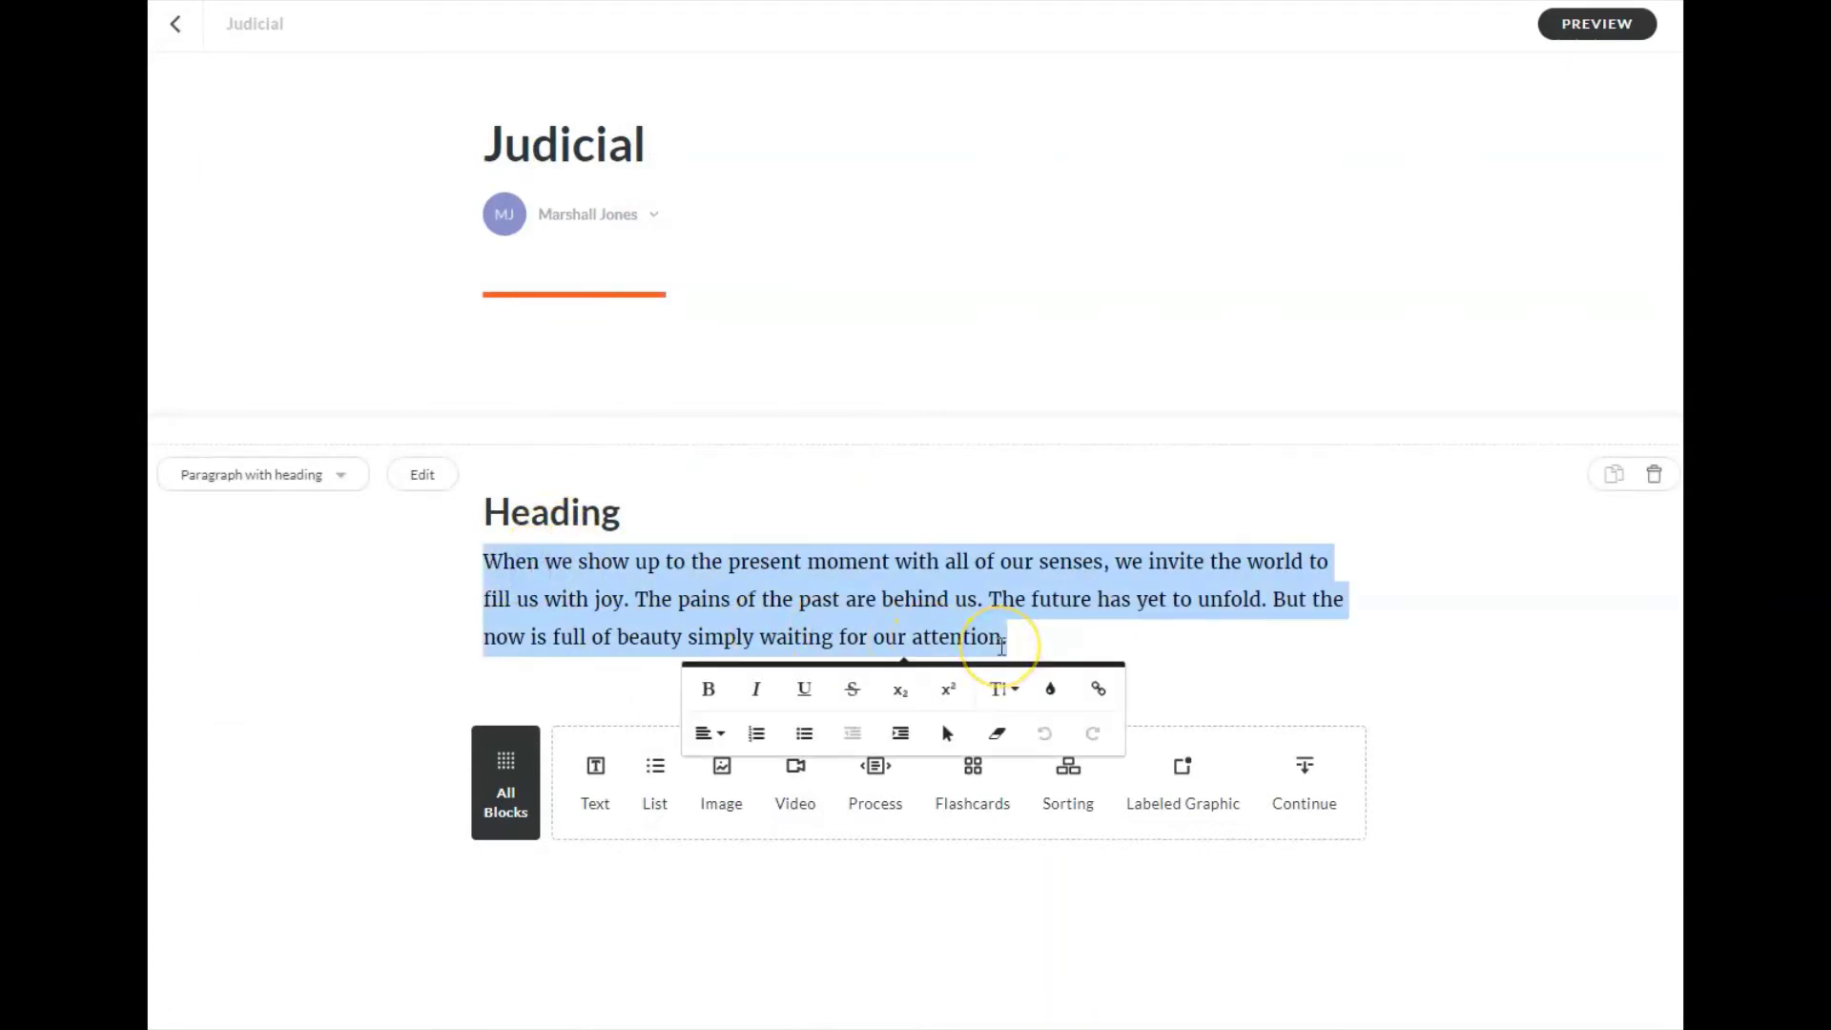
{"action": "key", "text": "ctrl+v"}
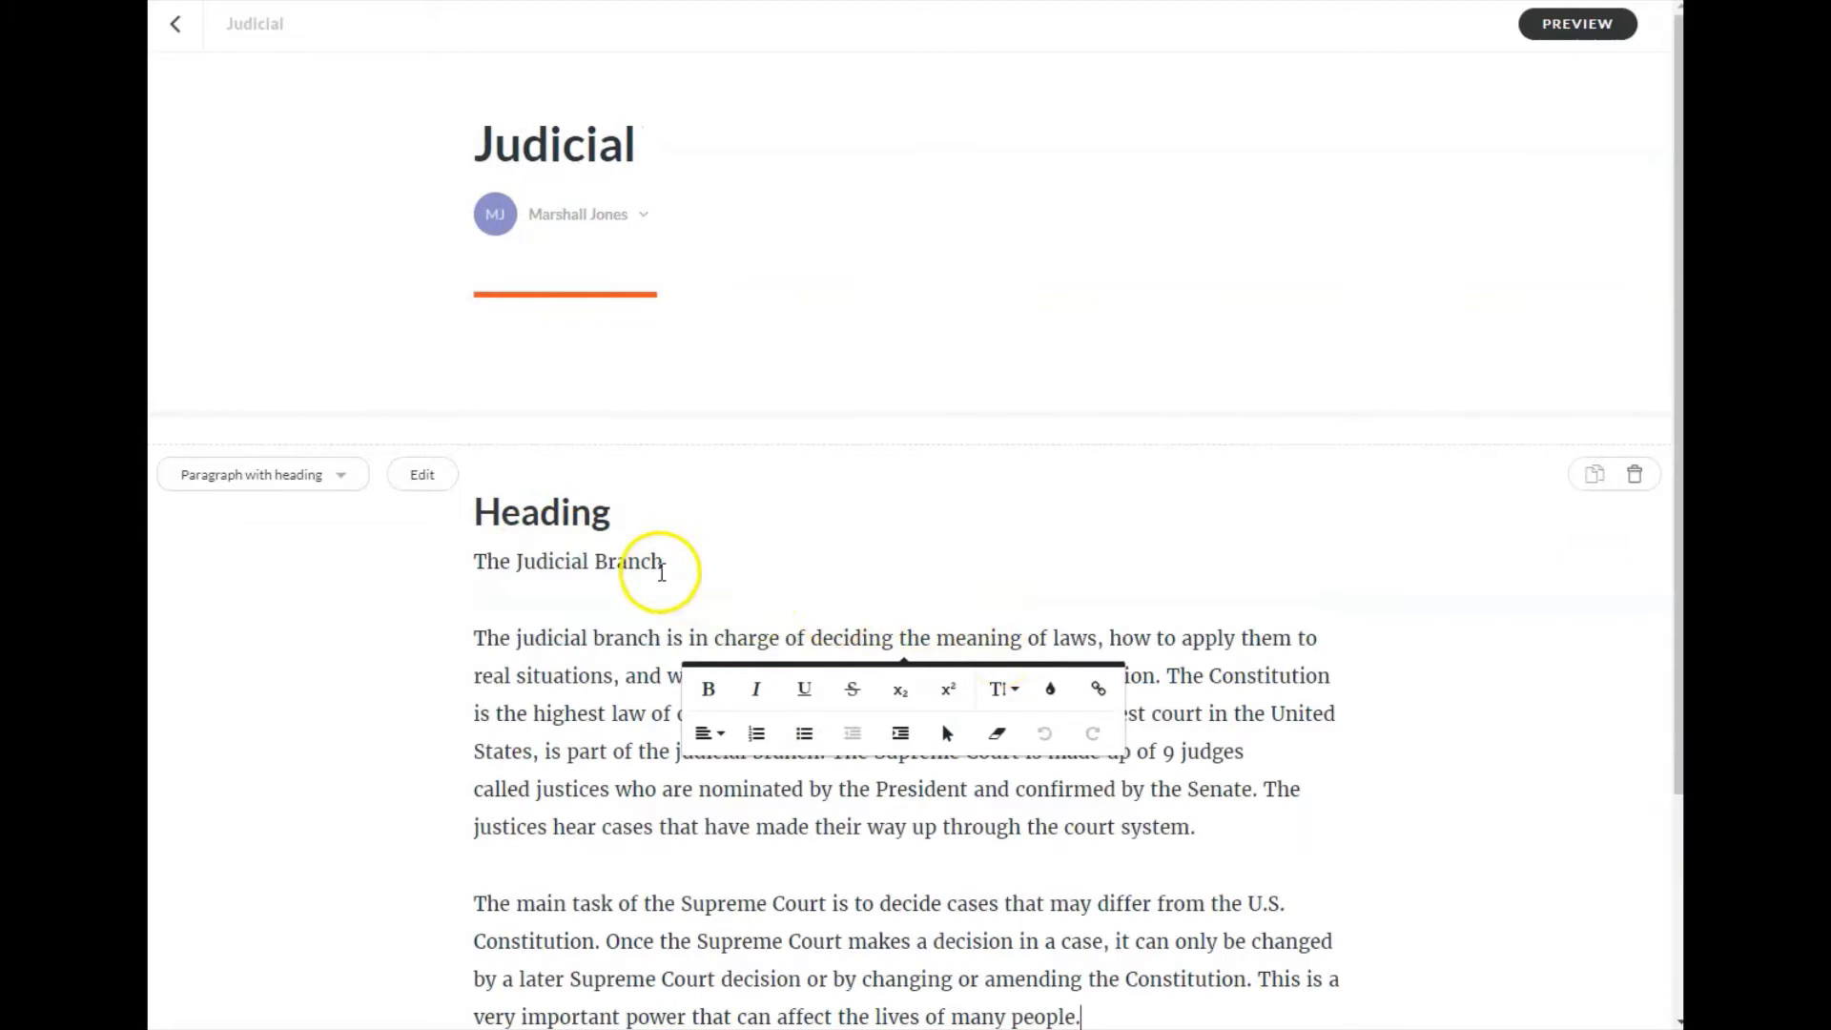
Move 'The Judicial Branch' line into the heading and remove the leftover blank line
{"action": "left_click_drag", "start_coordinate": [664, 561], "coordinate": [440, 564]}
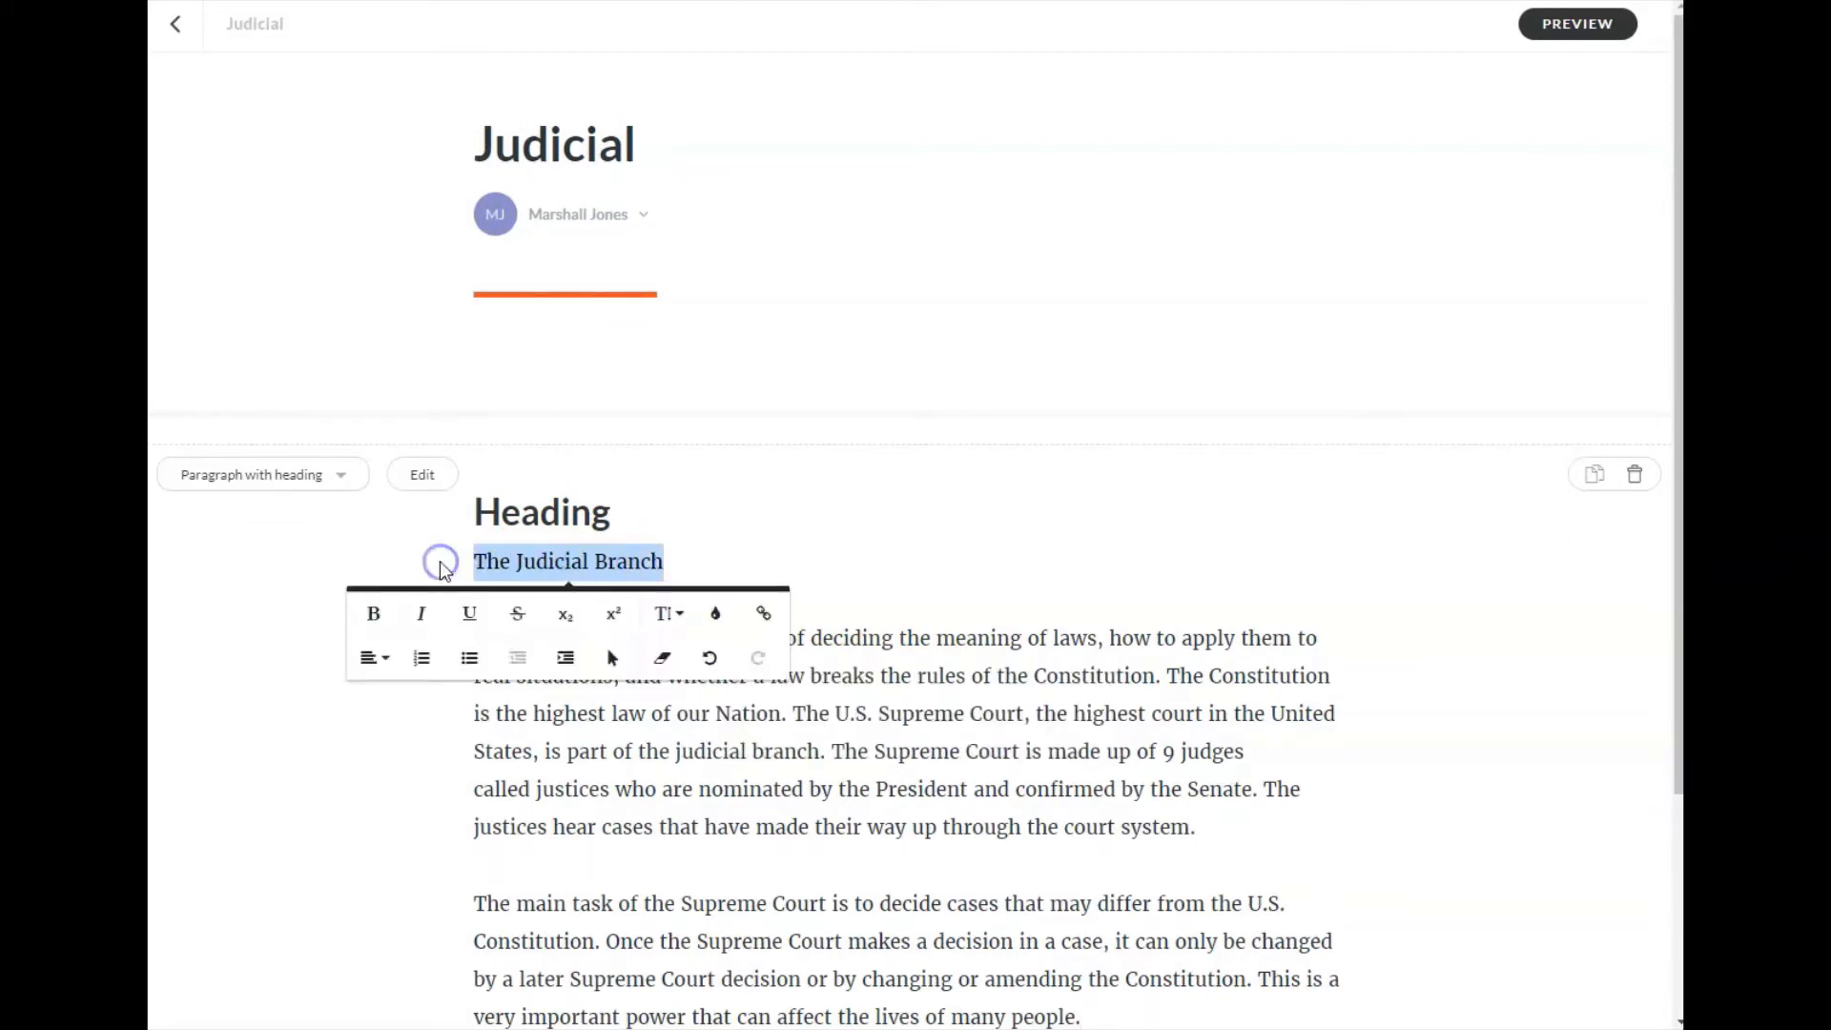
{"action": "key", "text": "ctrl+x"}
{"action": "double_click", "coordinate": [486, 512]}
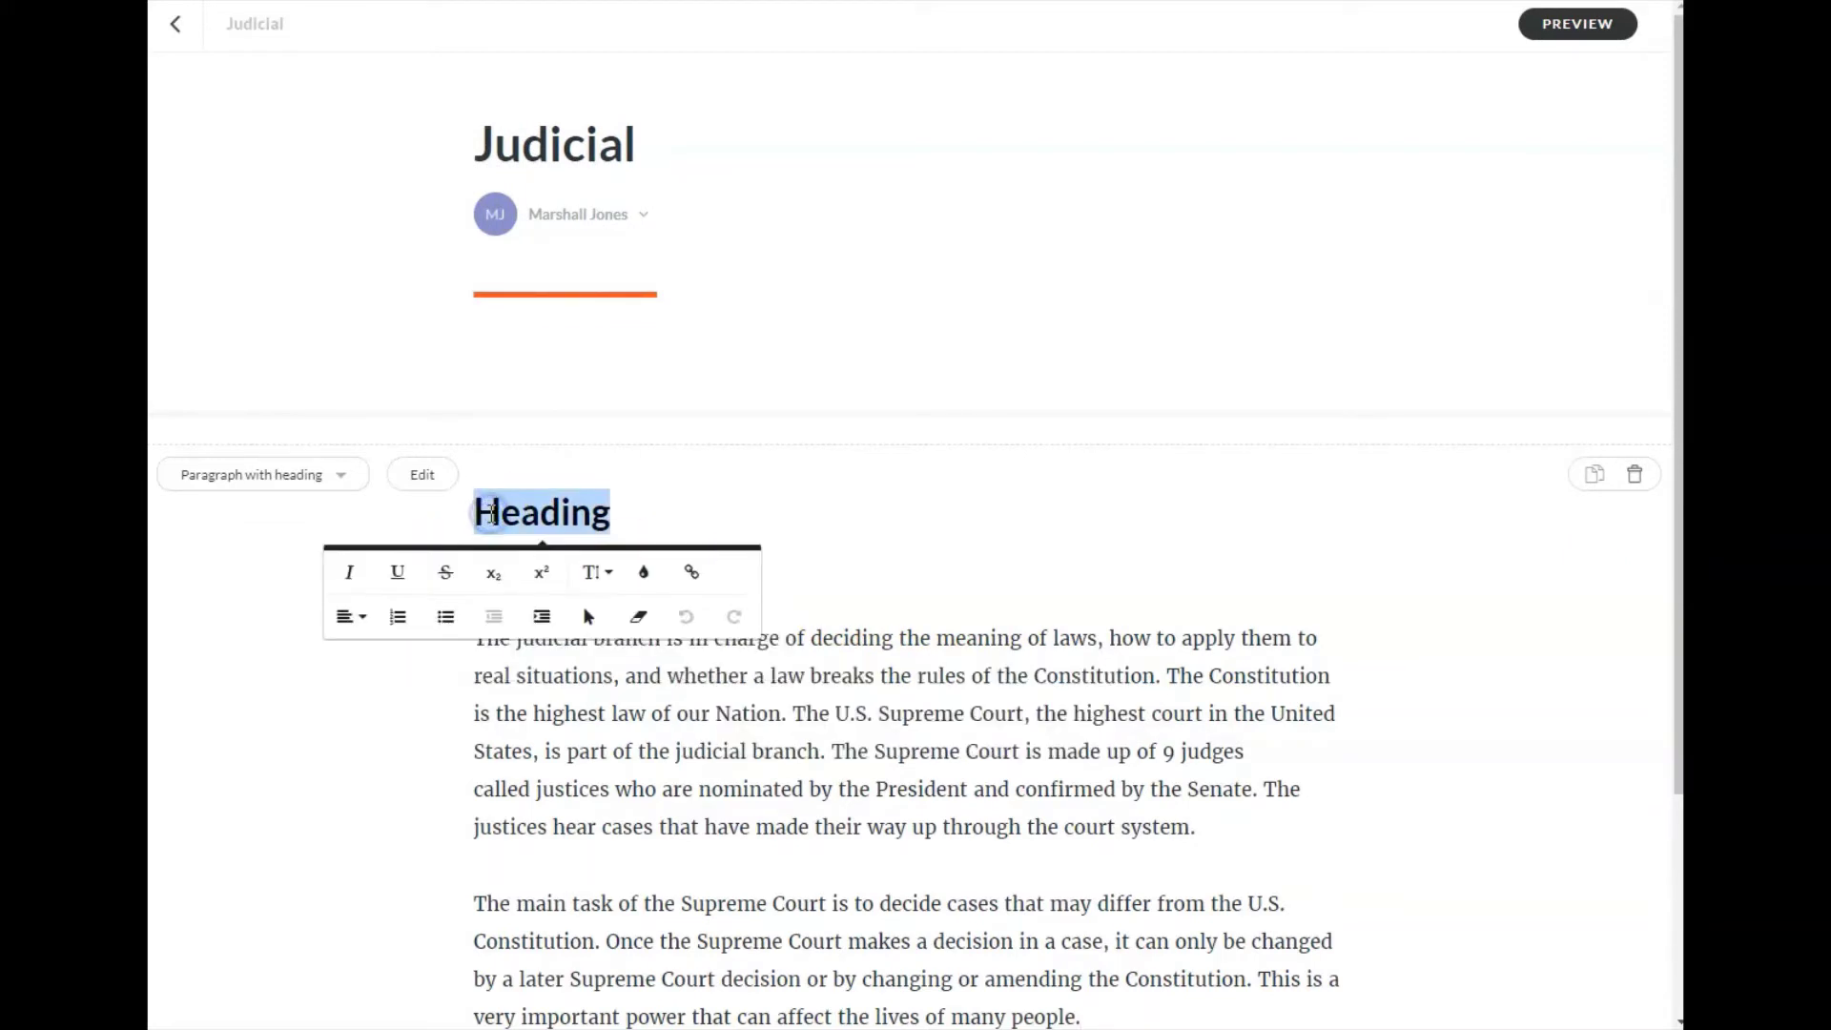
{"action": "key", "text": "ctrl+v"}
{"action": "left_click", "coordinate": [830, 570]}
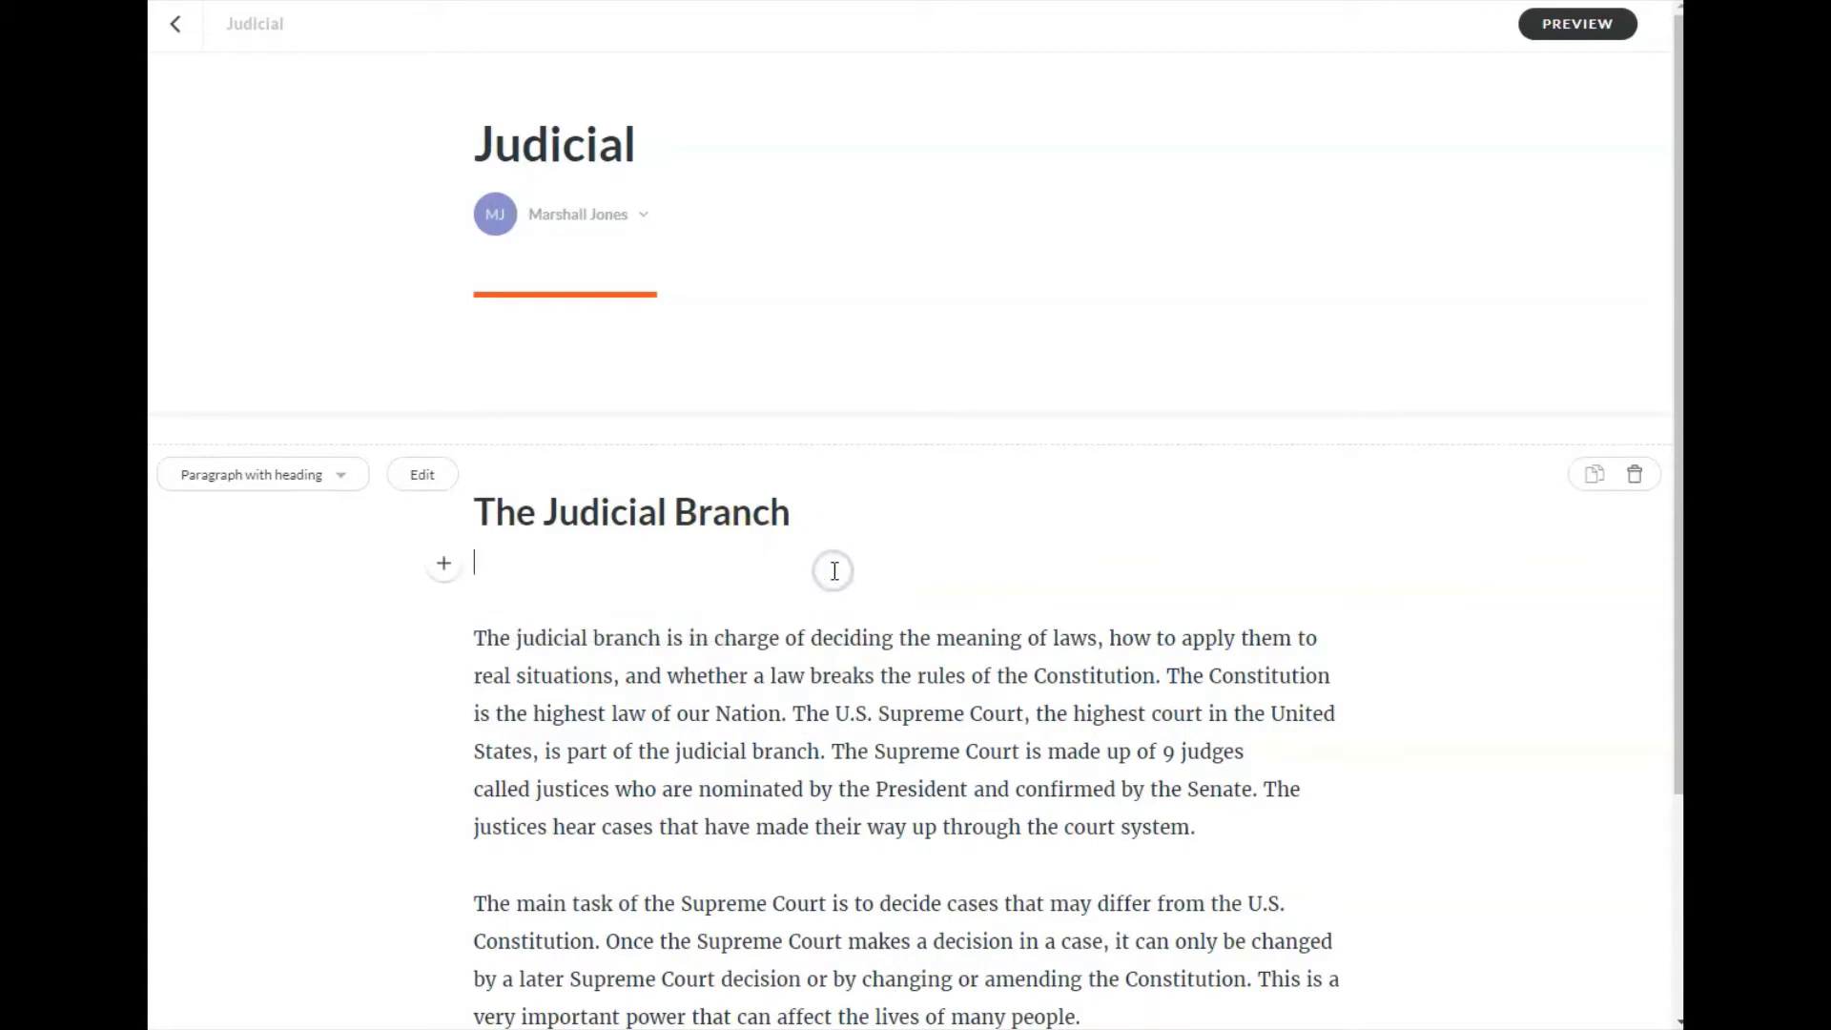
{"action": "key", "text": "Delete"}
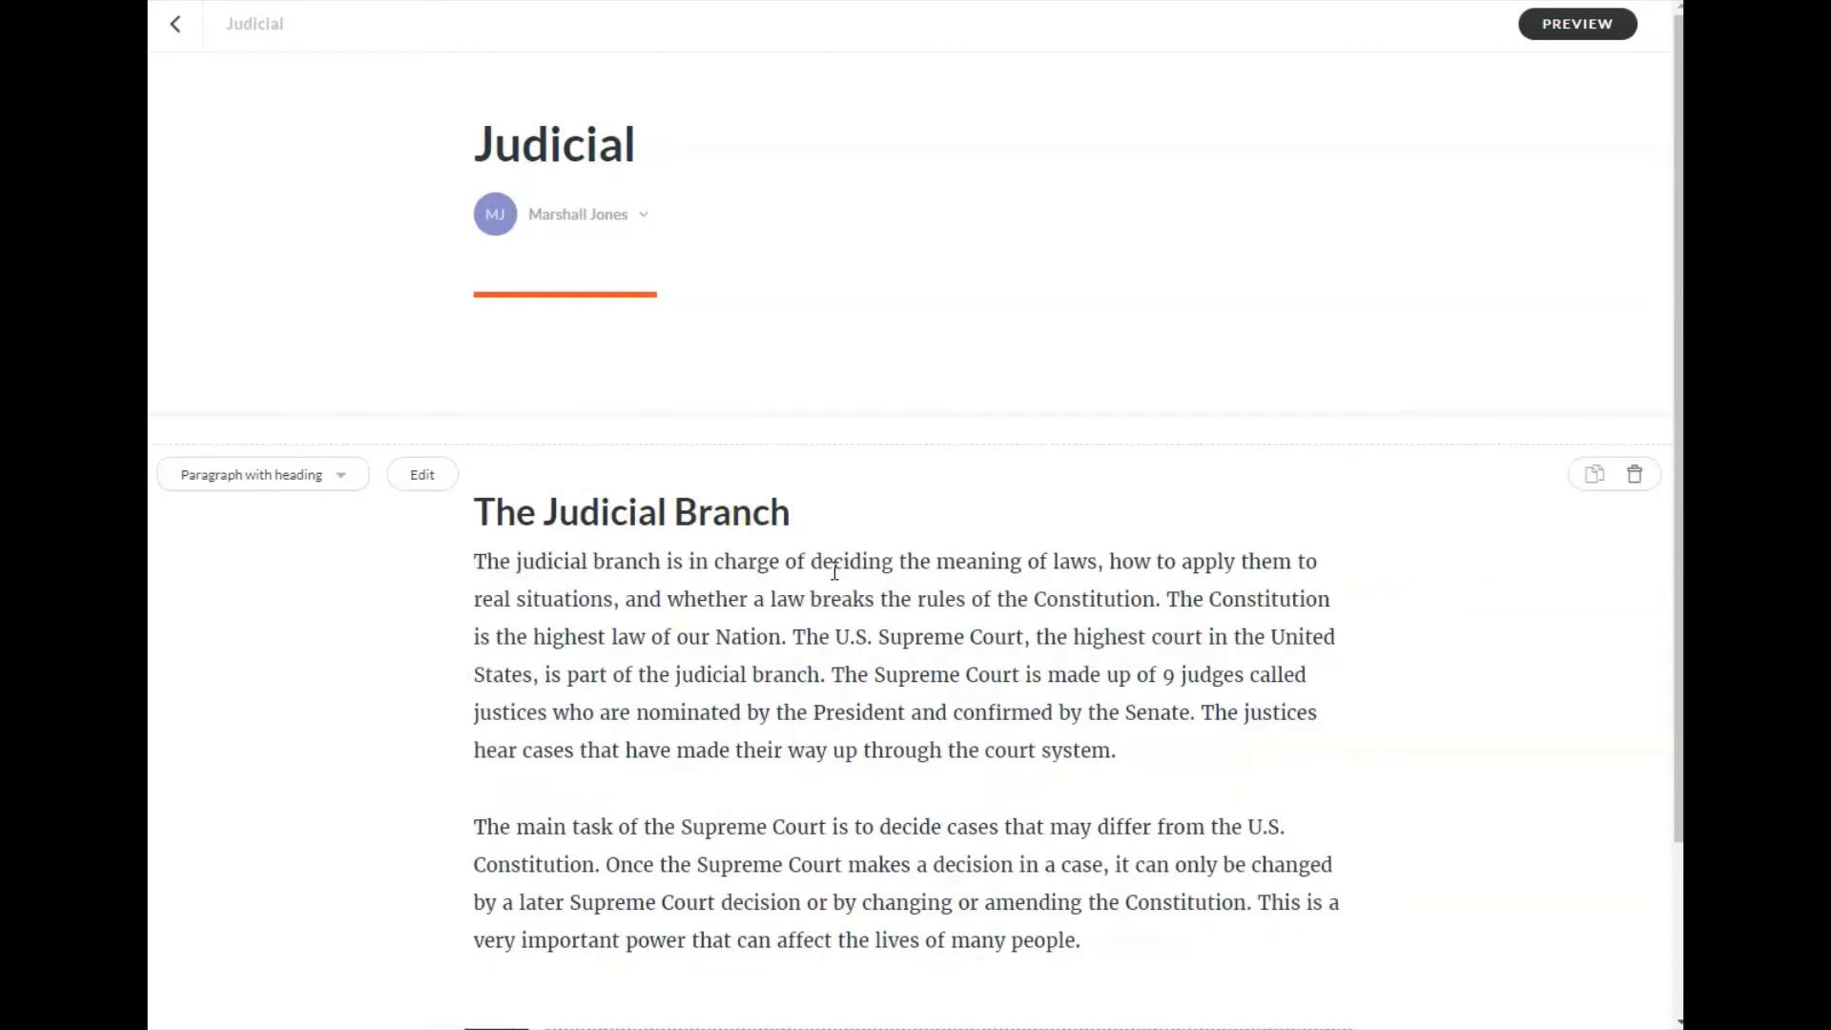
{"action": "left_click", "coordinate": [845, 679]}
Bold 'branch' and italicize 'U.S. Supreme Court' in the first paragraph
{"action": "scroll", "coordinate": [845, 679], "scroll_direction": "down", "scroll_amount": 1}
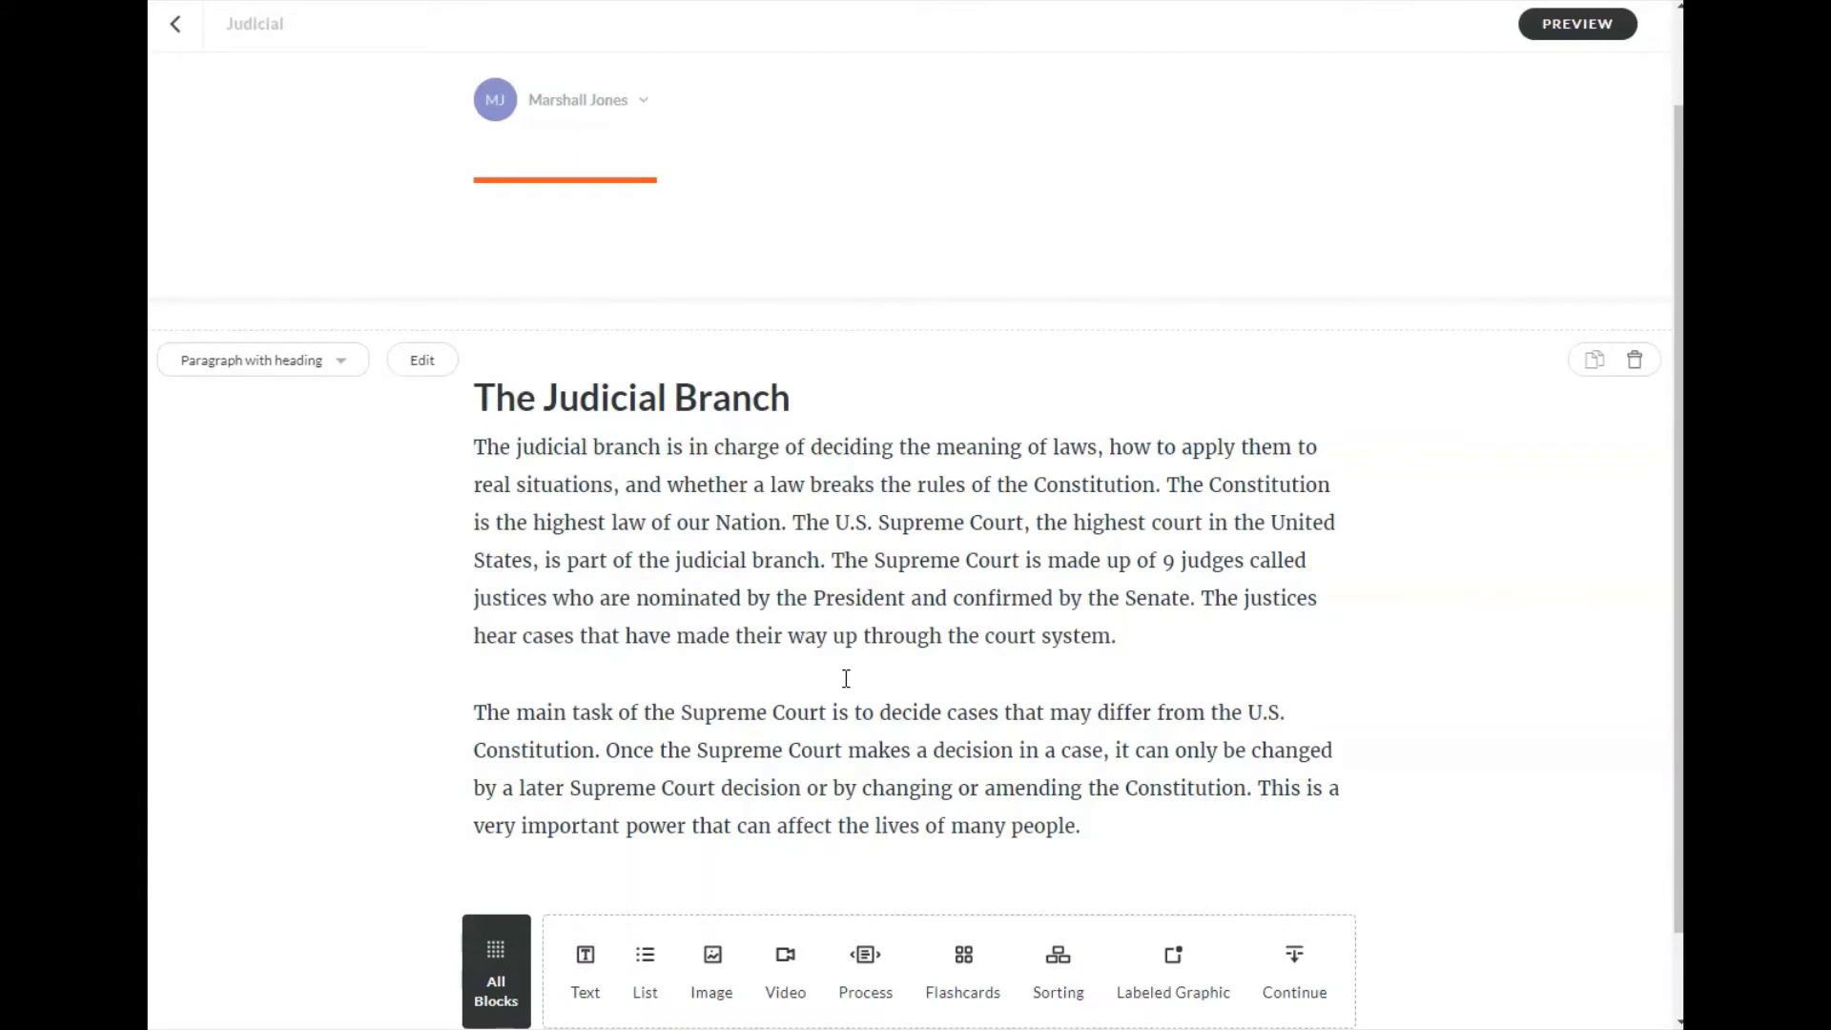
{"action": "double_click", "coordinate": [779, 562]}
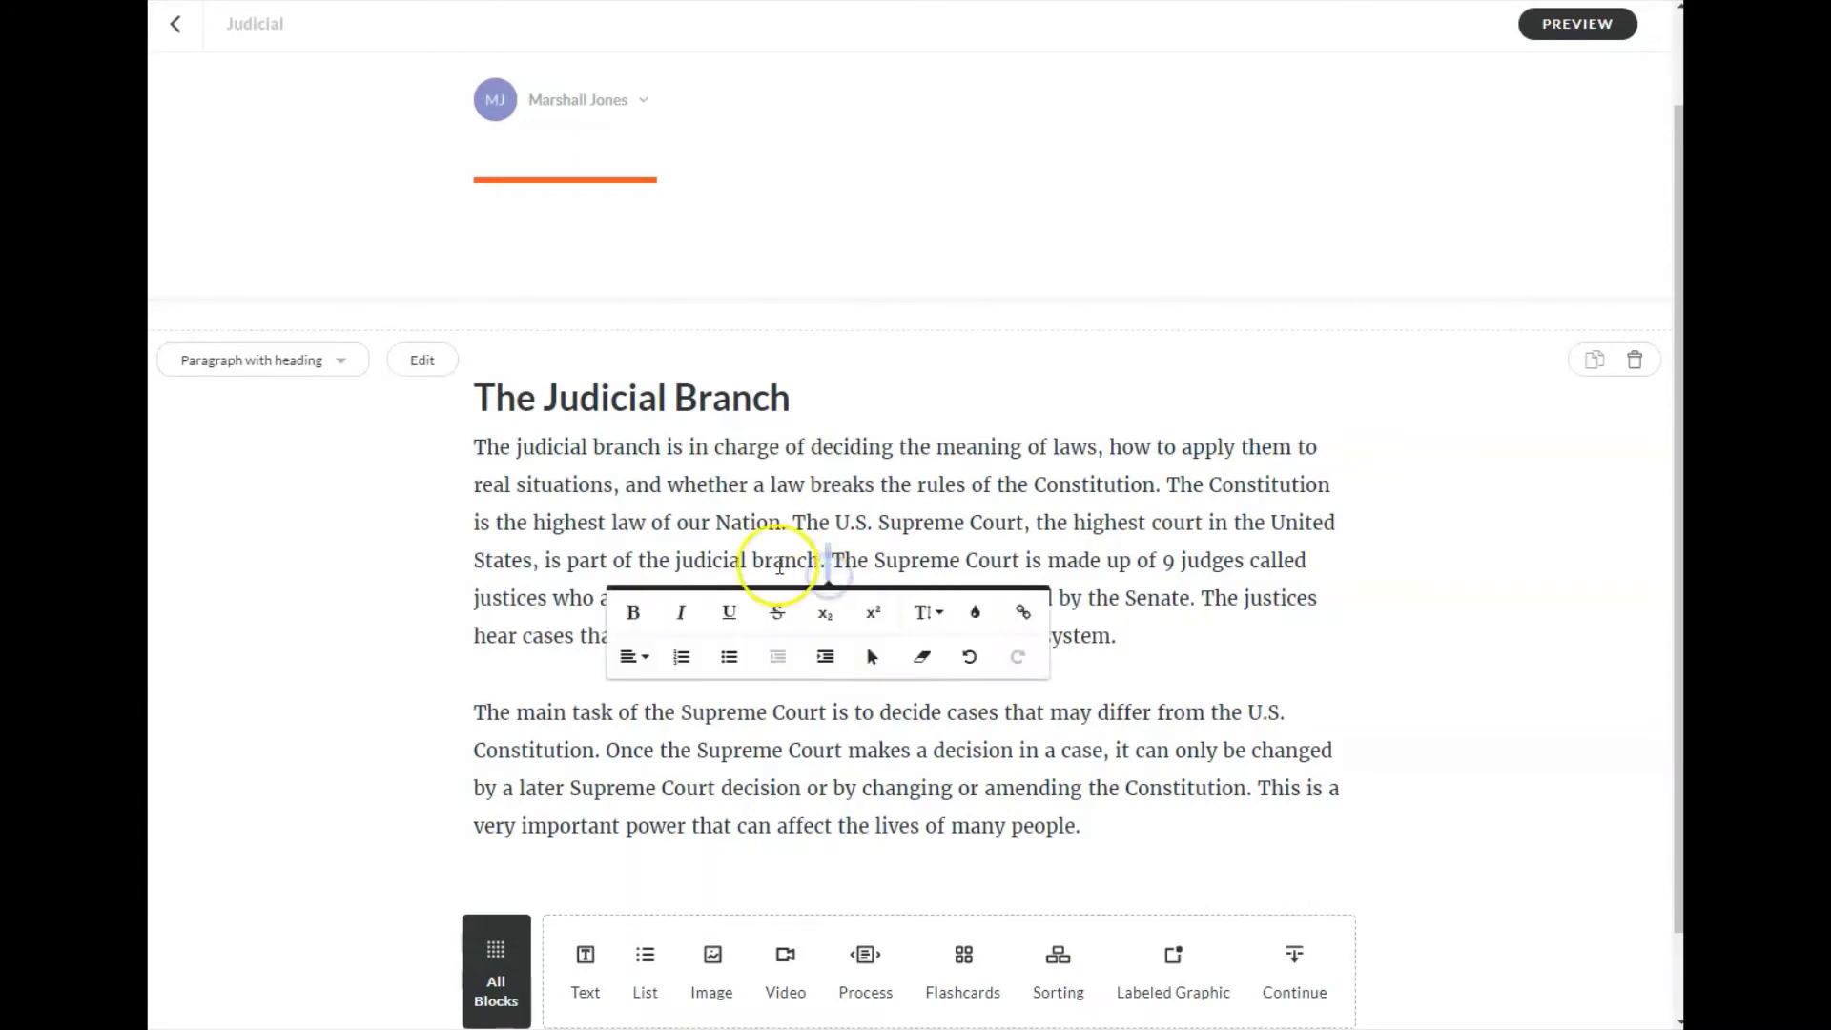
{"action": "left_click", "coordinate": [591, 612]}
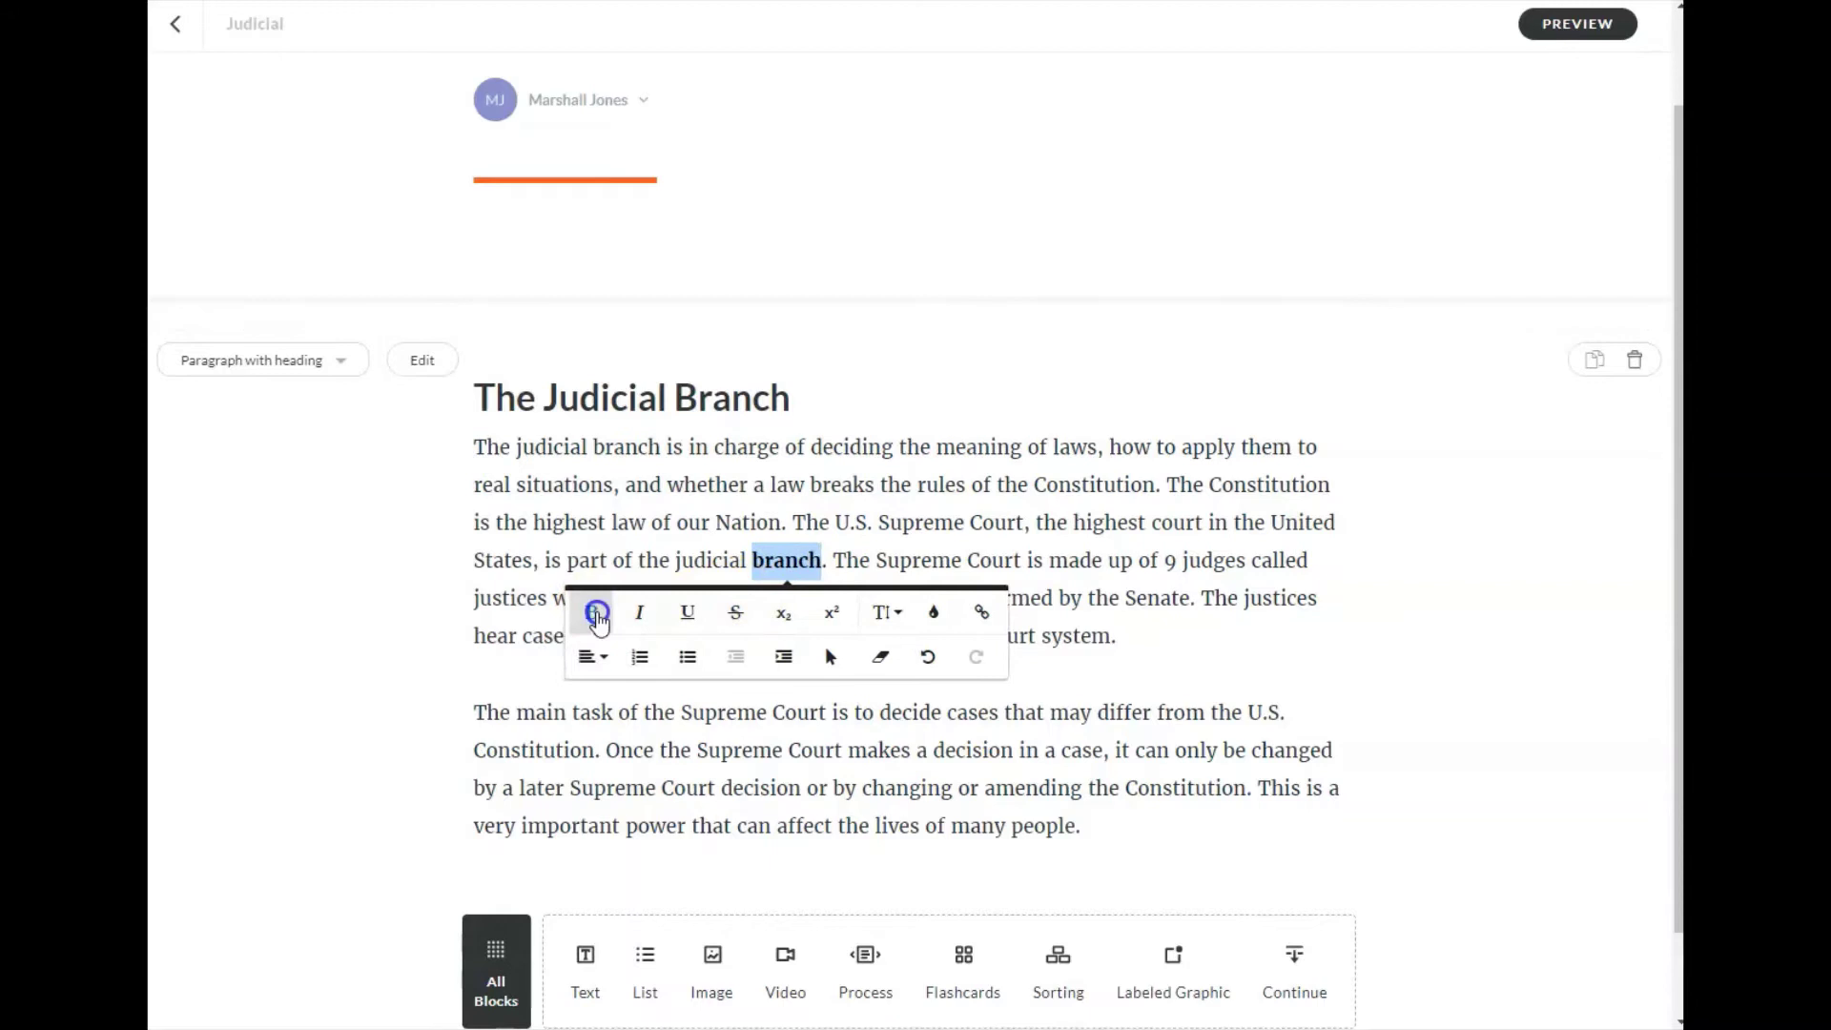
{"action": "left_click_drag", "start_coordinate": [856, 523], "coordinate": [1006, 525]}
{"action": "left_click", "coordinate": [799, 575]}
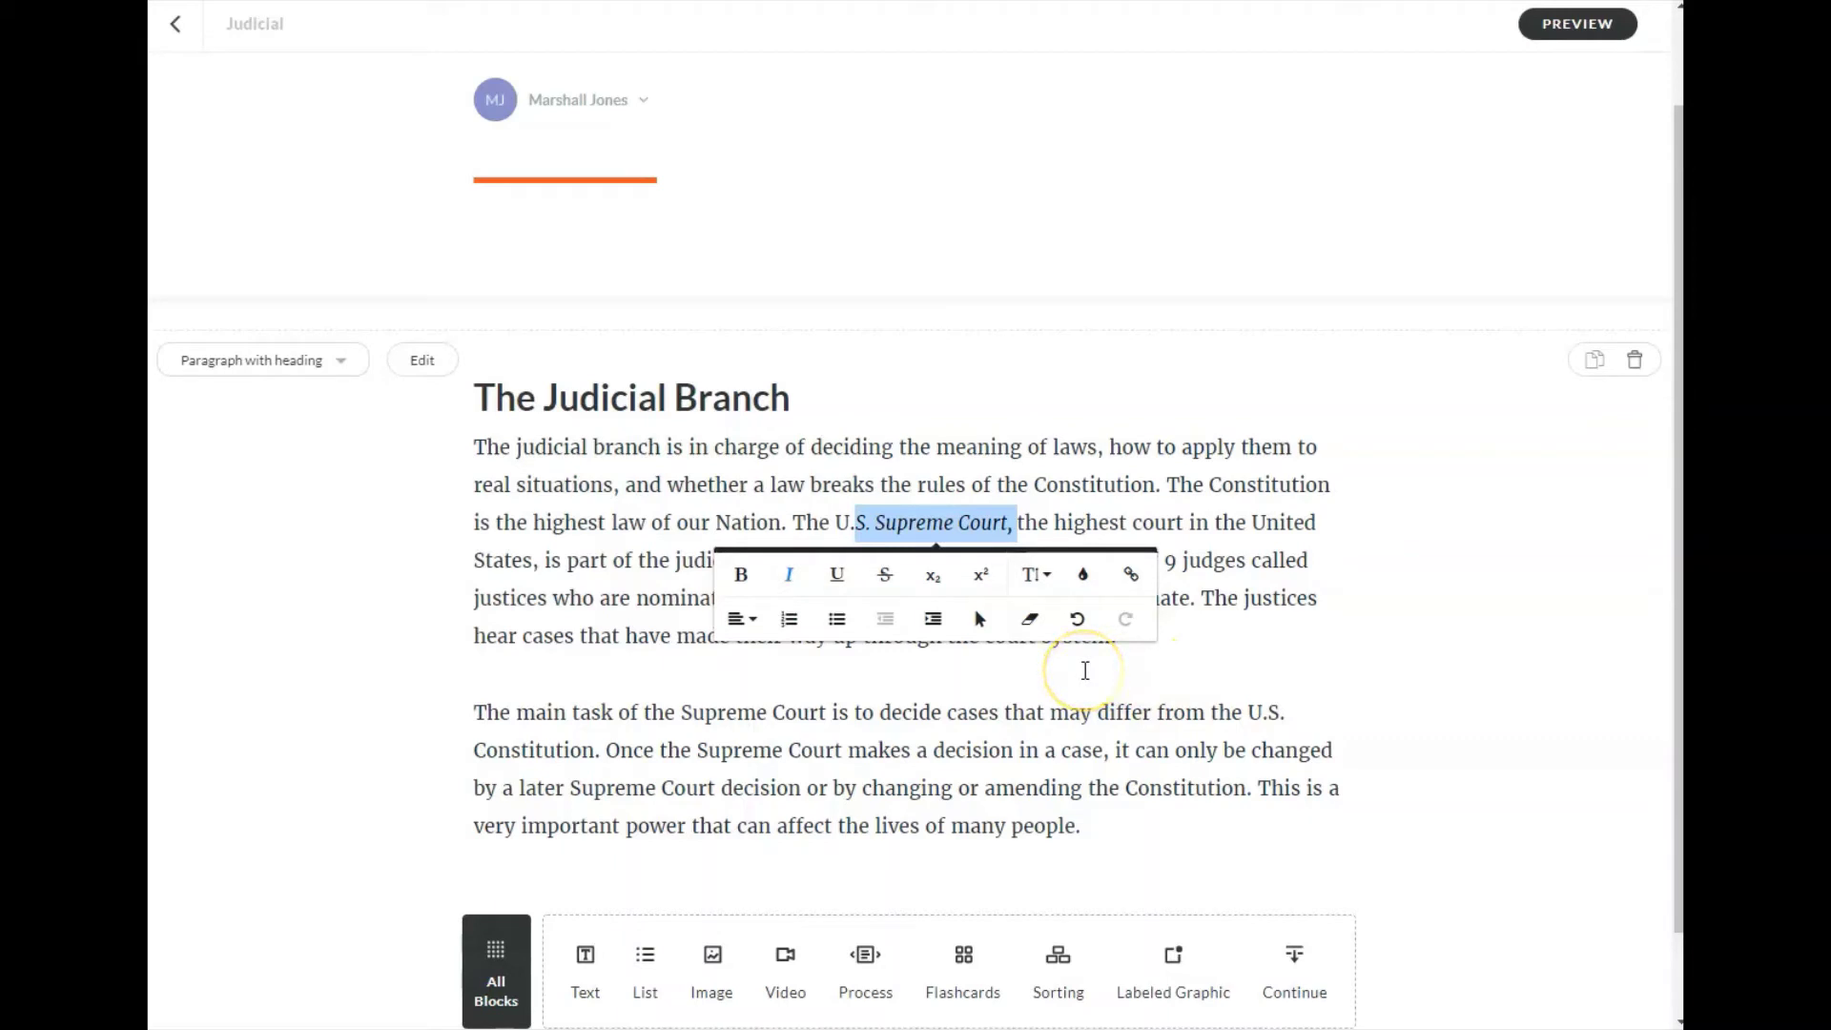
{"action": "left_click", "coordinate": [1059, 705]}
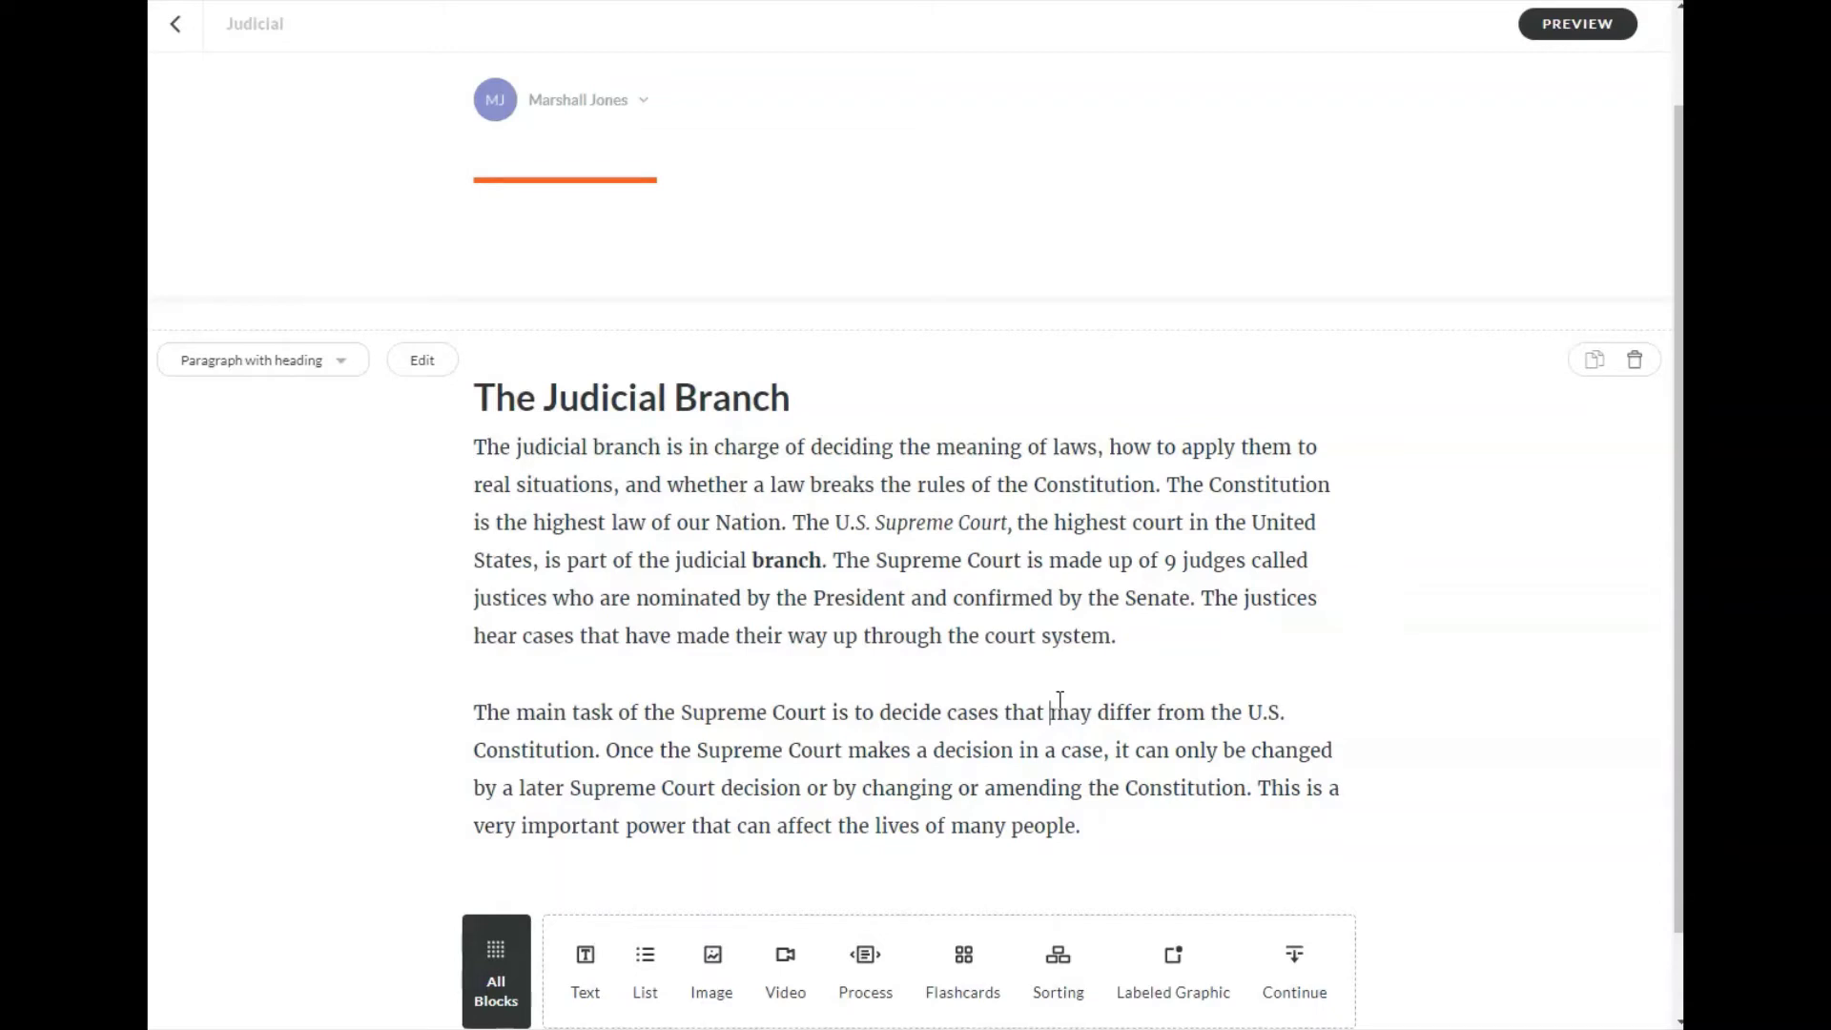
Add an Image & text block from the IMAGE templates below the judicial text
{"action": "left_click", "coordinate": [497, 954]}
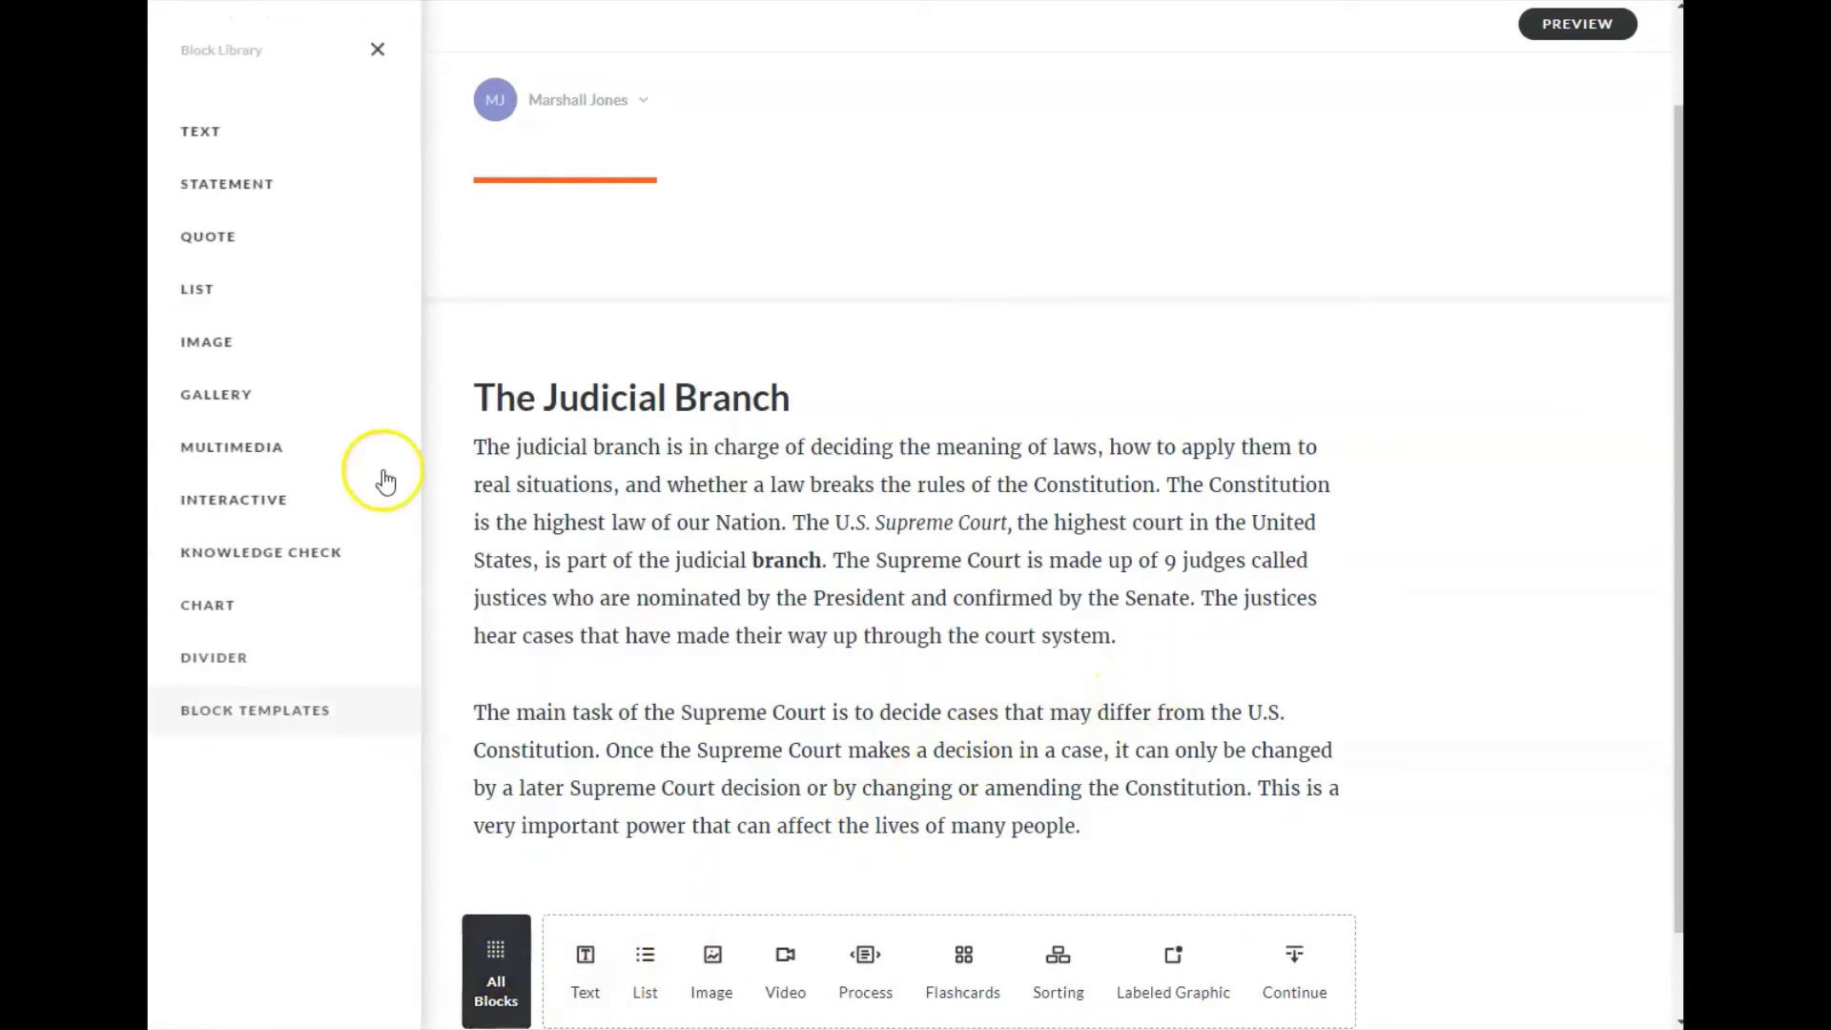
{"action": "left_click", "coordinate": [278, 357]}
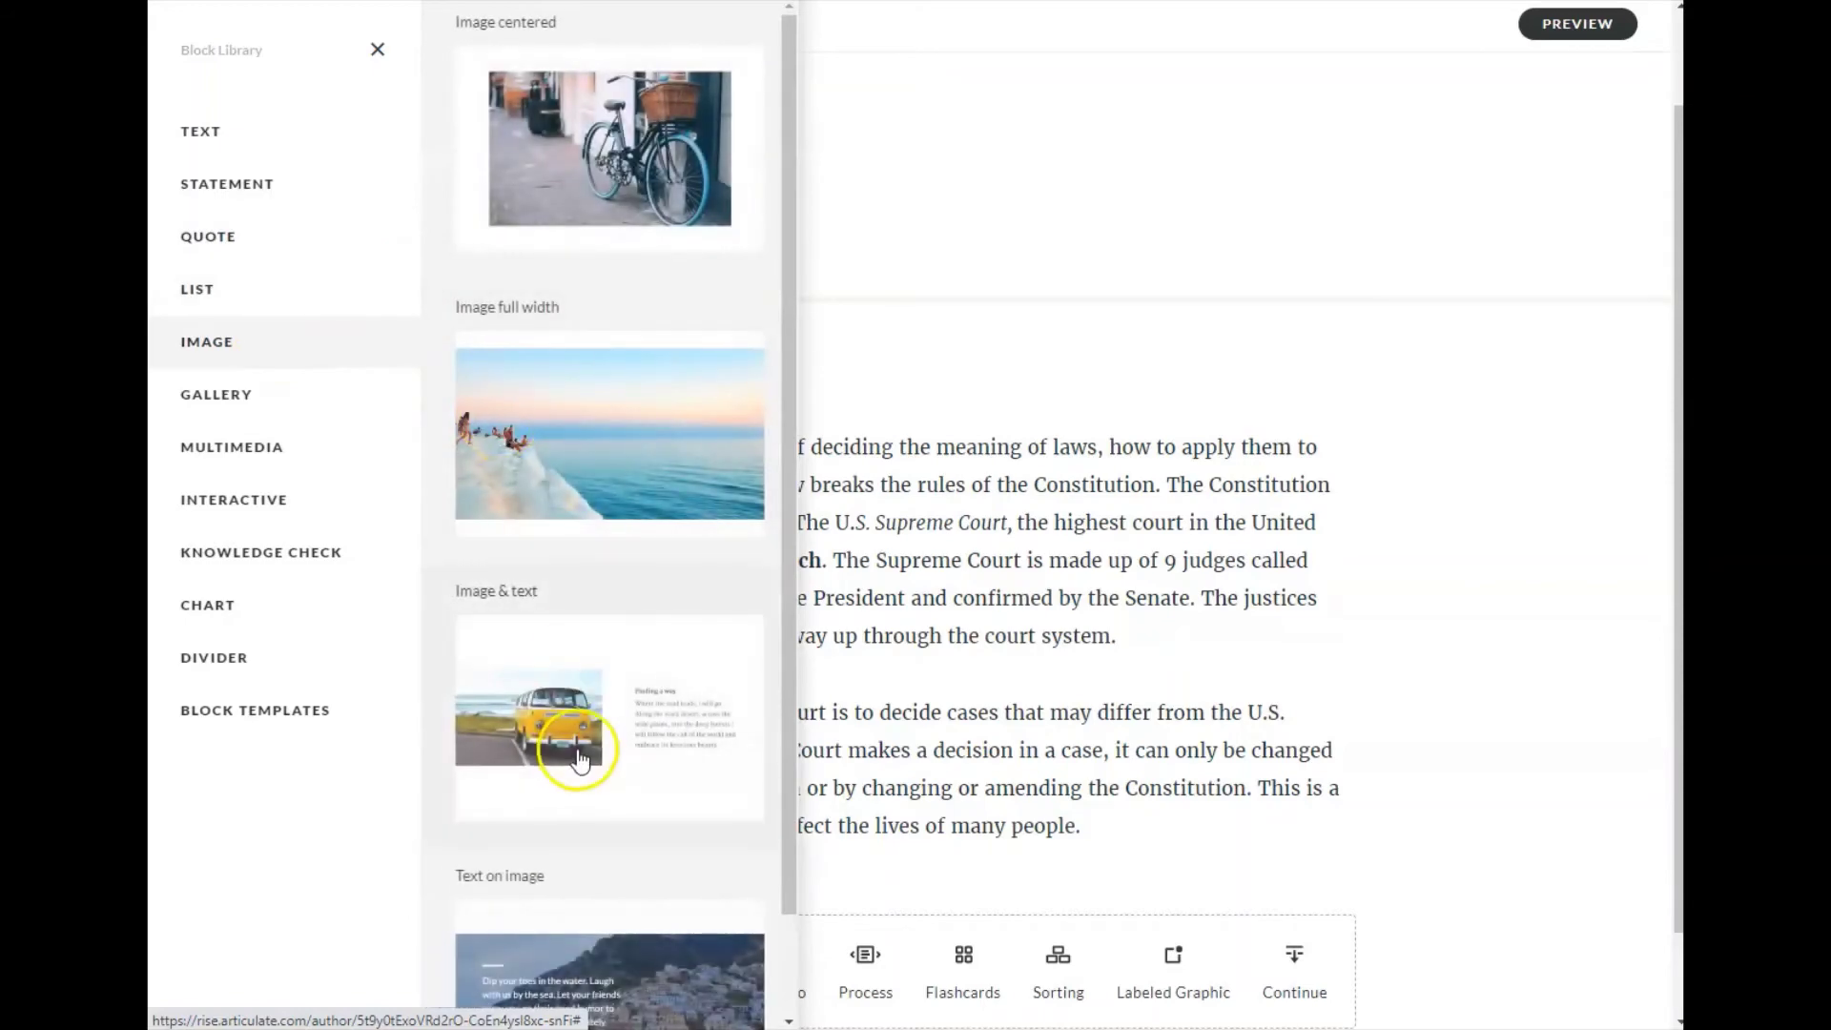
{"action": "left_click", "coordinate": [579, 760]}
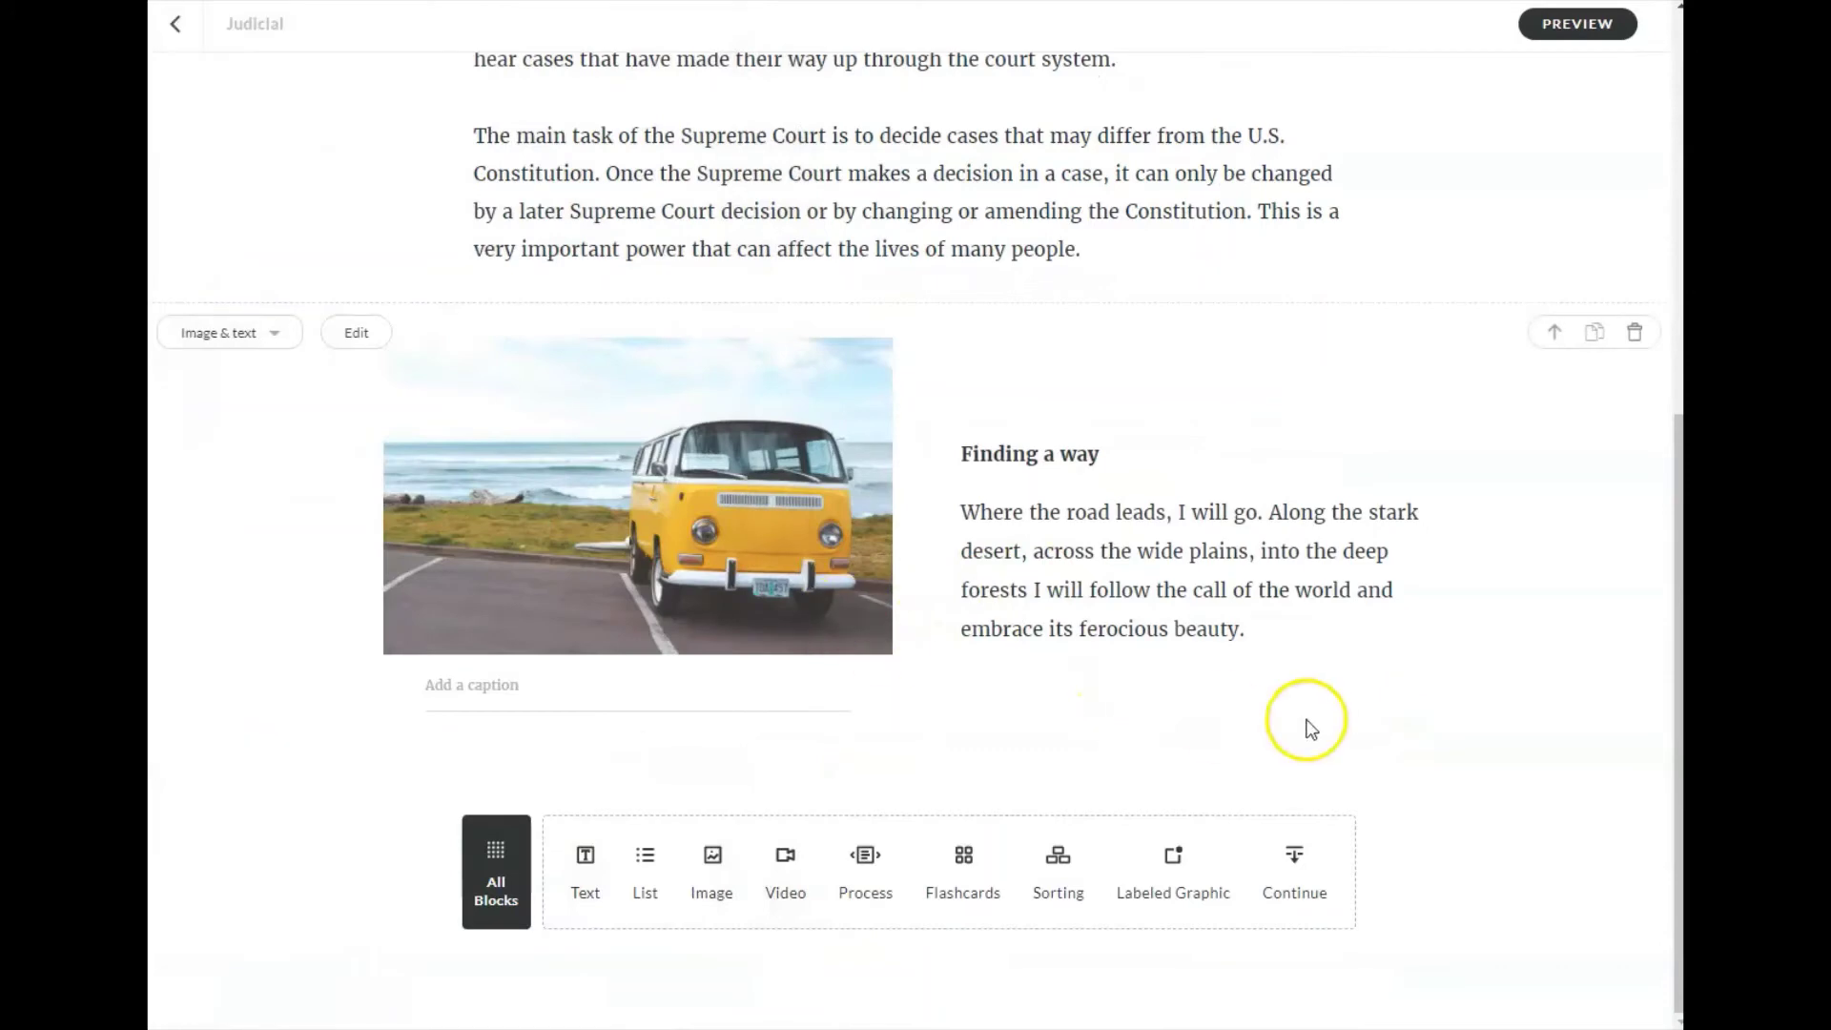
{"action": "scroll", "coordinate": [1182, 699], "scroll_direction": "up", "scroll_amount": 5}
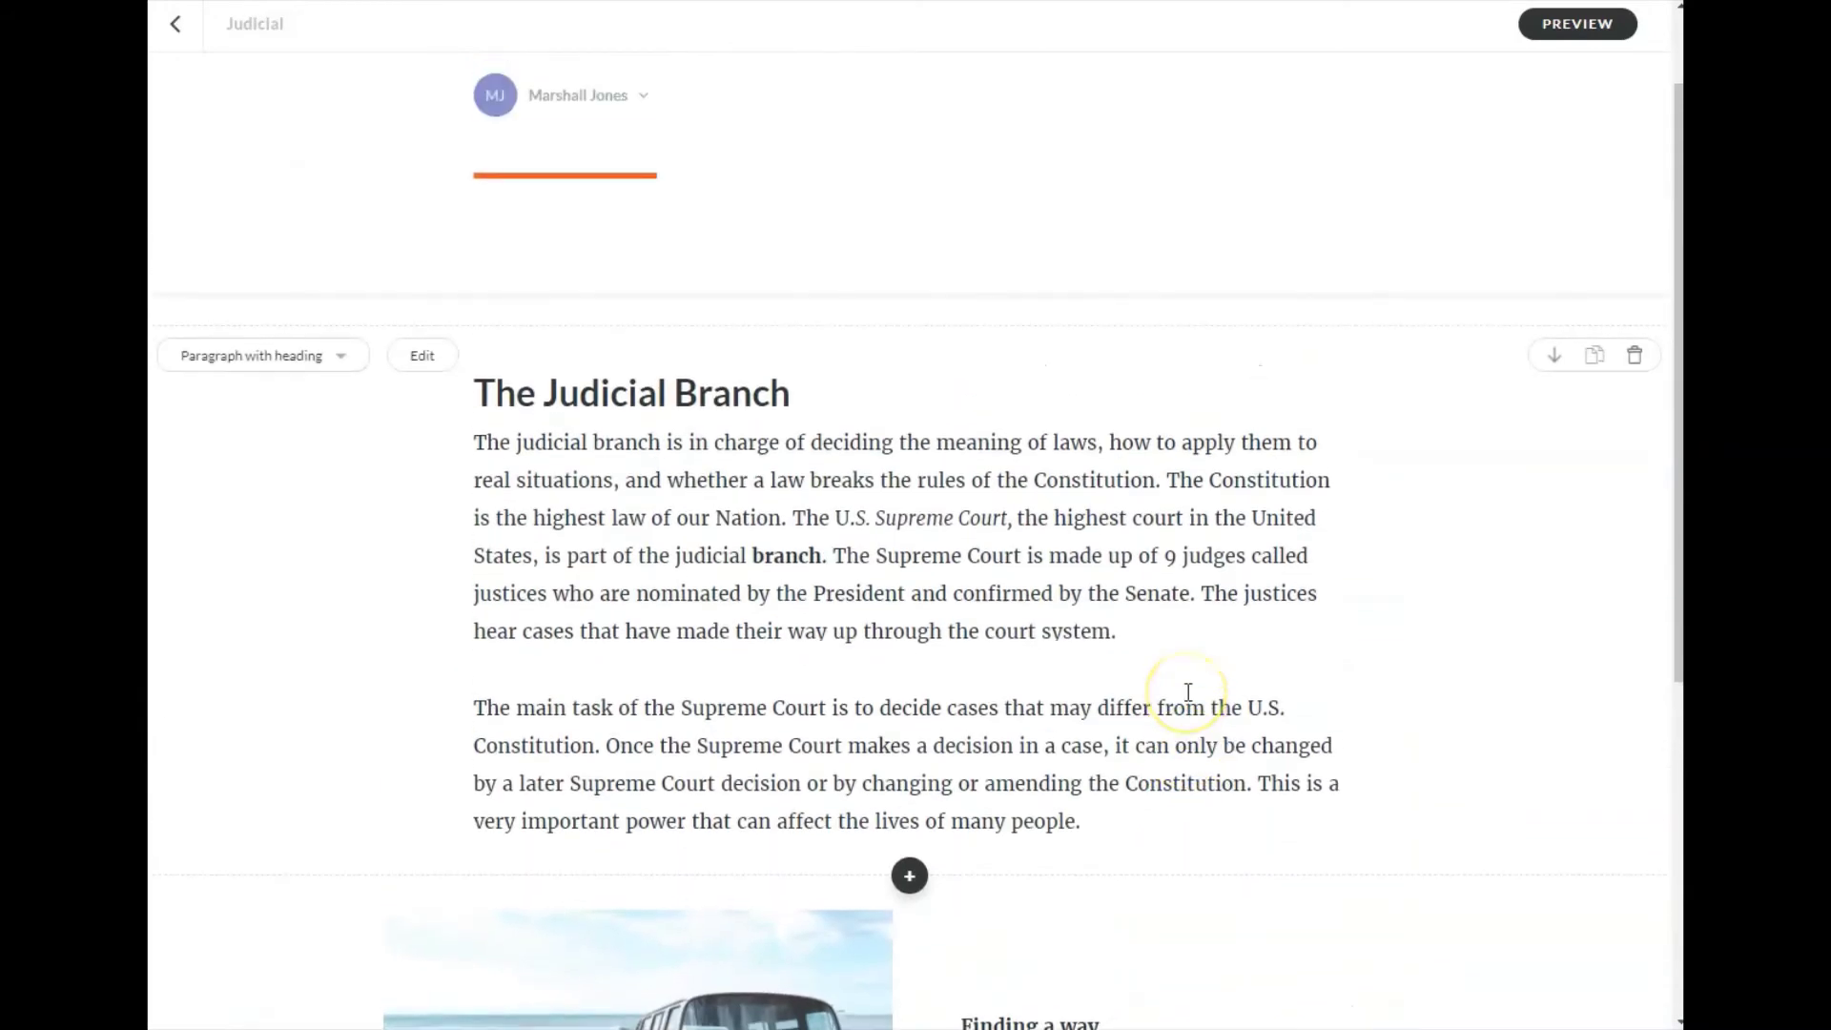
{"action": "scroll", "coordinate": [1187, 693], "scroll_direction": "down", "scroll_amount": 3}
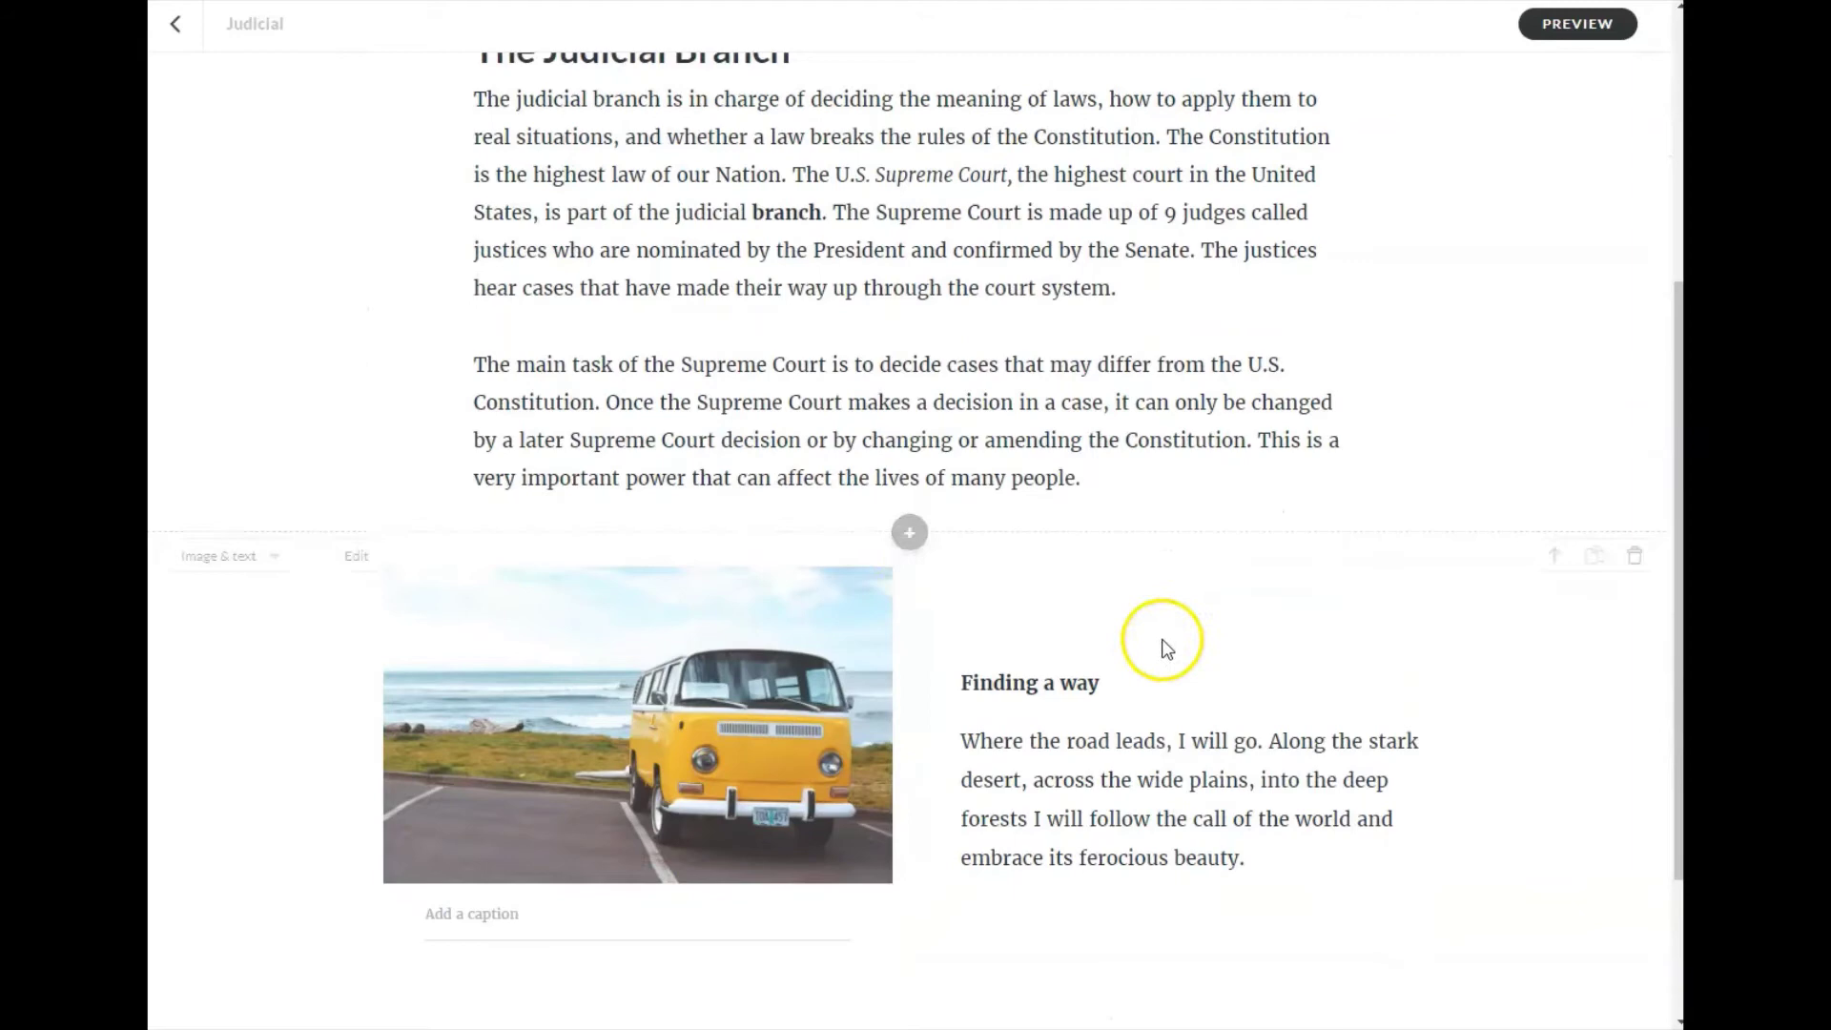
Reorder the blocks so The Judicial Branch text sits above the Image & text block
{"action": "left_click", "coordinate": [1554, 570]}
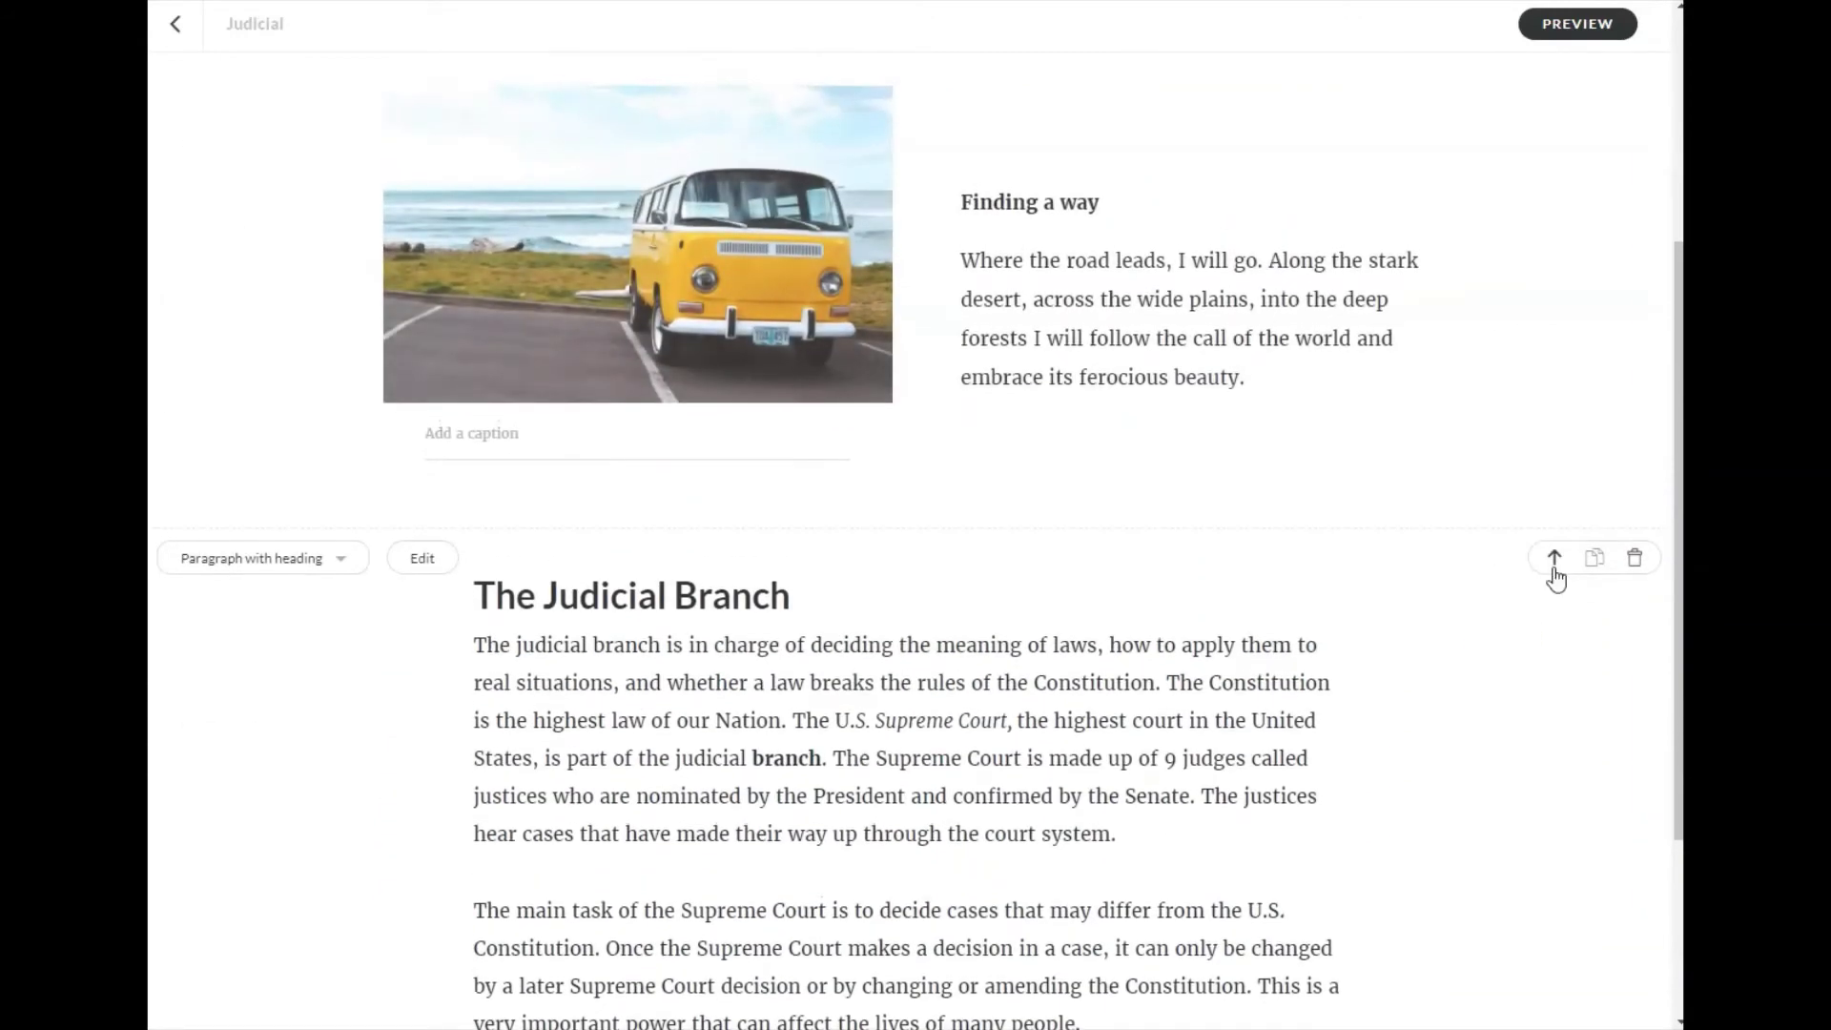
{"action": "left_click", "coordinate": [1554, 559]}
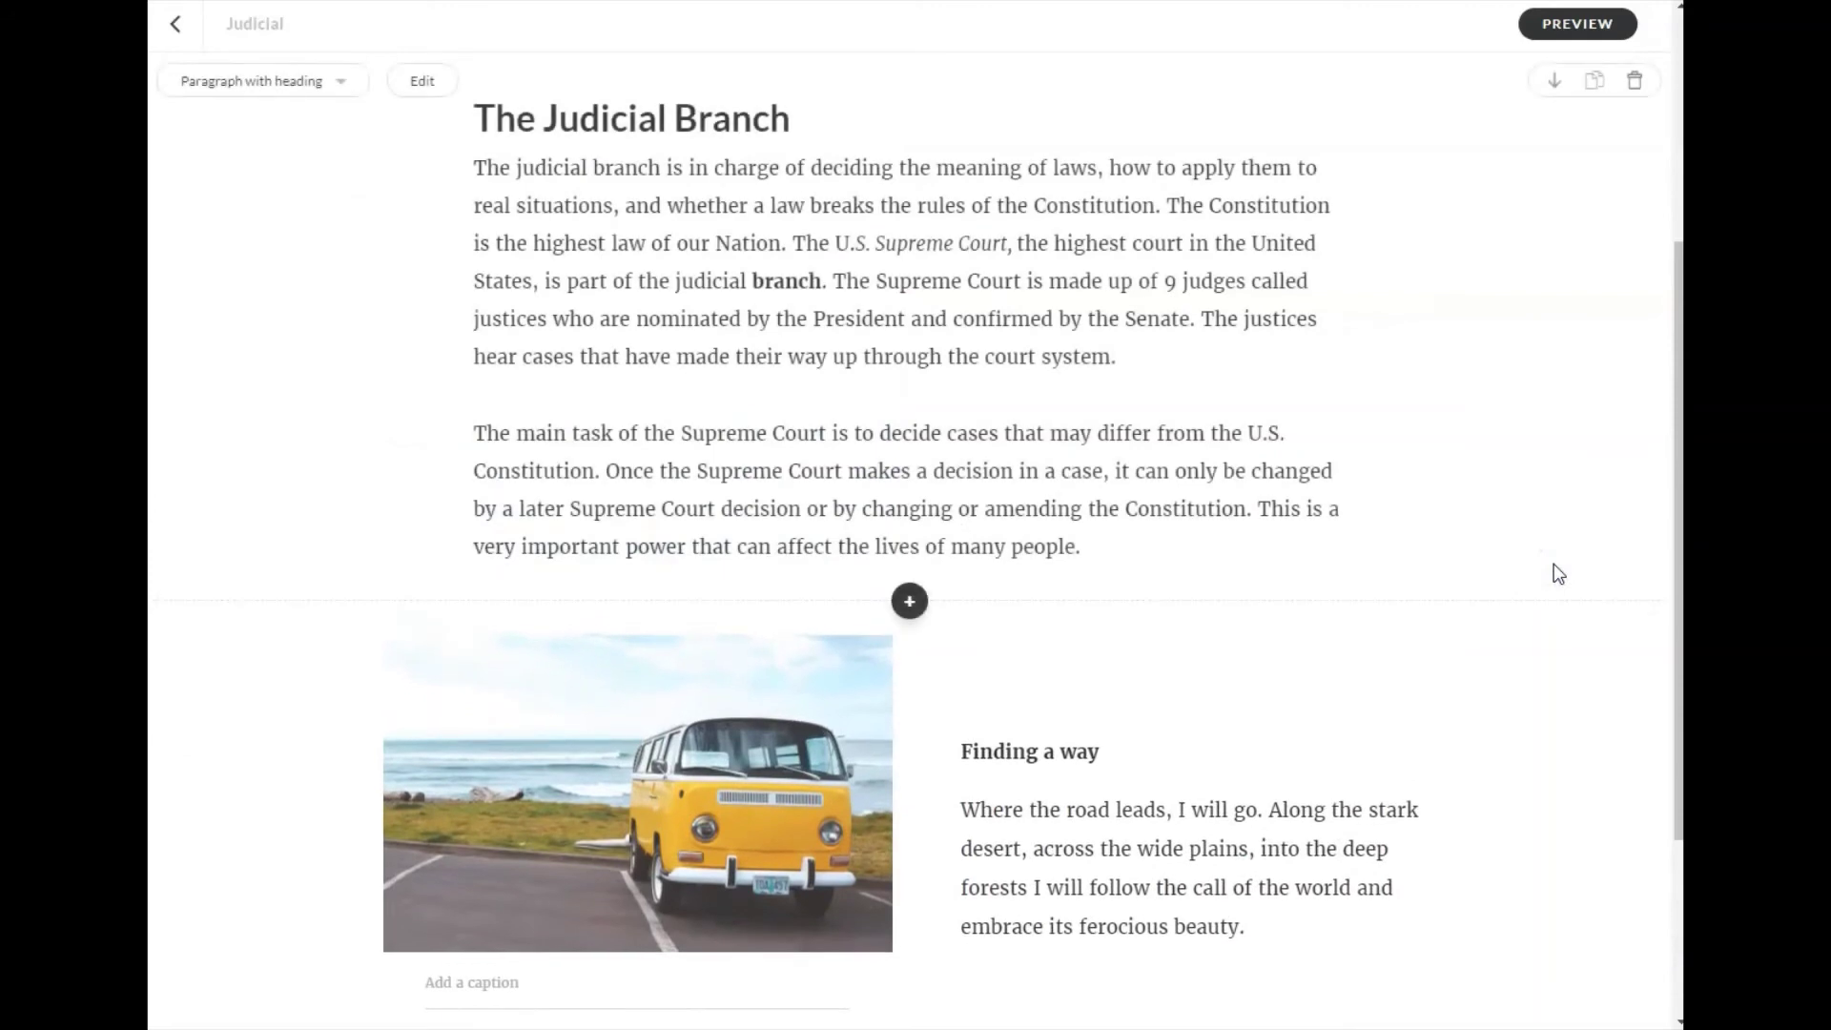
{"action": "mouse_move", "coordinate": [1016, 721]}
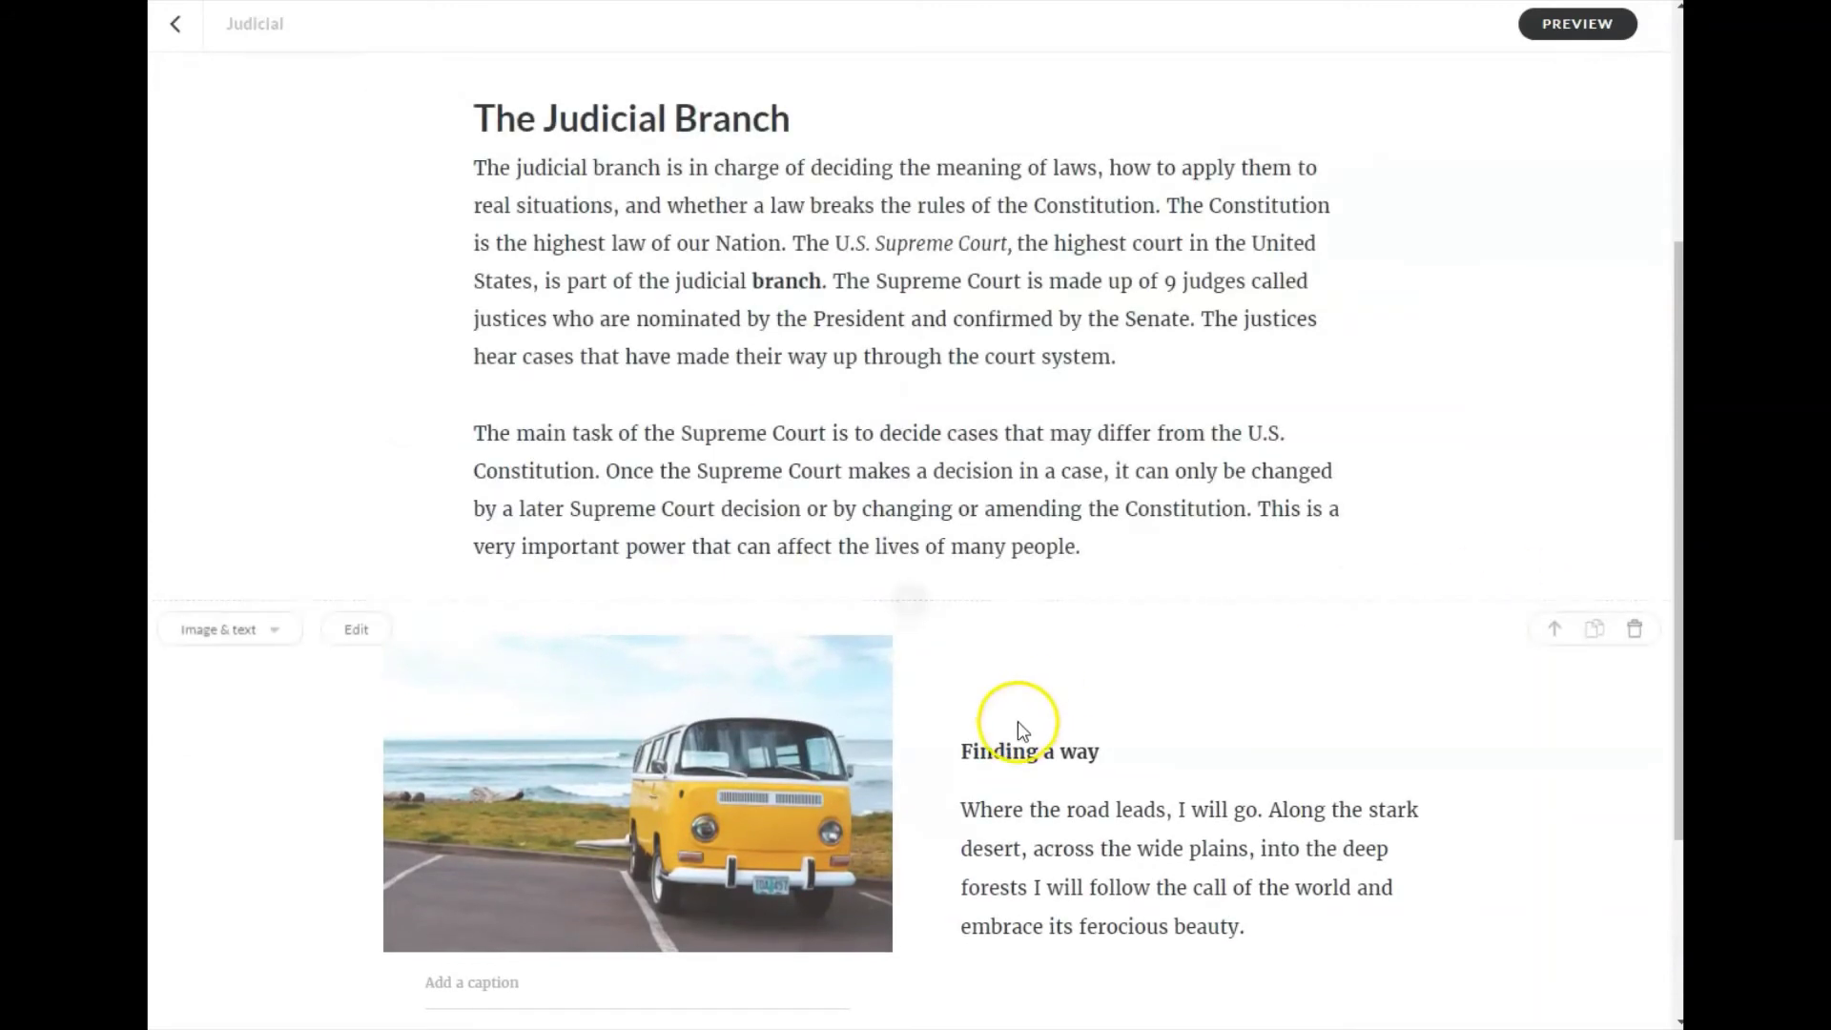
Swap vw.jpg for a Content Library photo of students at laptops, found by searching 'Students'
{"action": "left_click", "coordinate": [367, 633]}
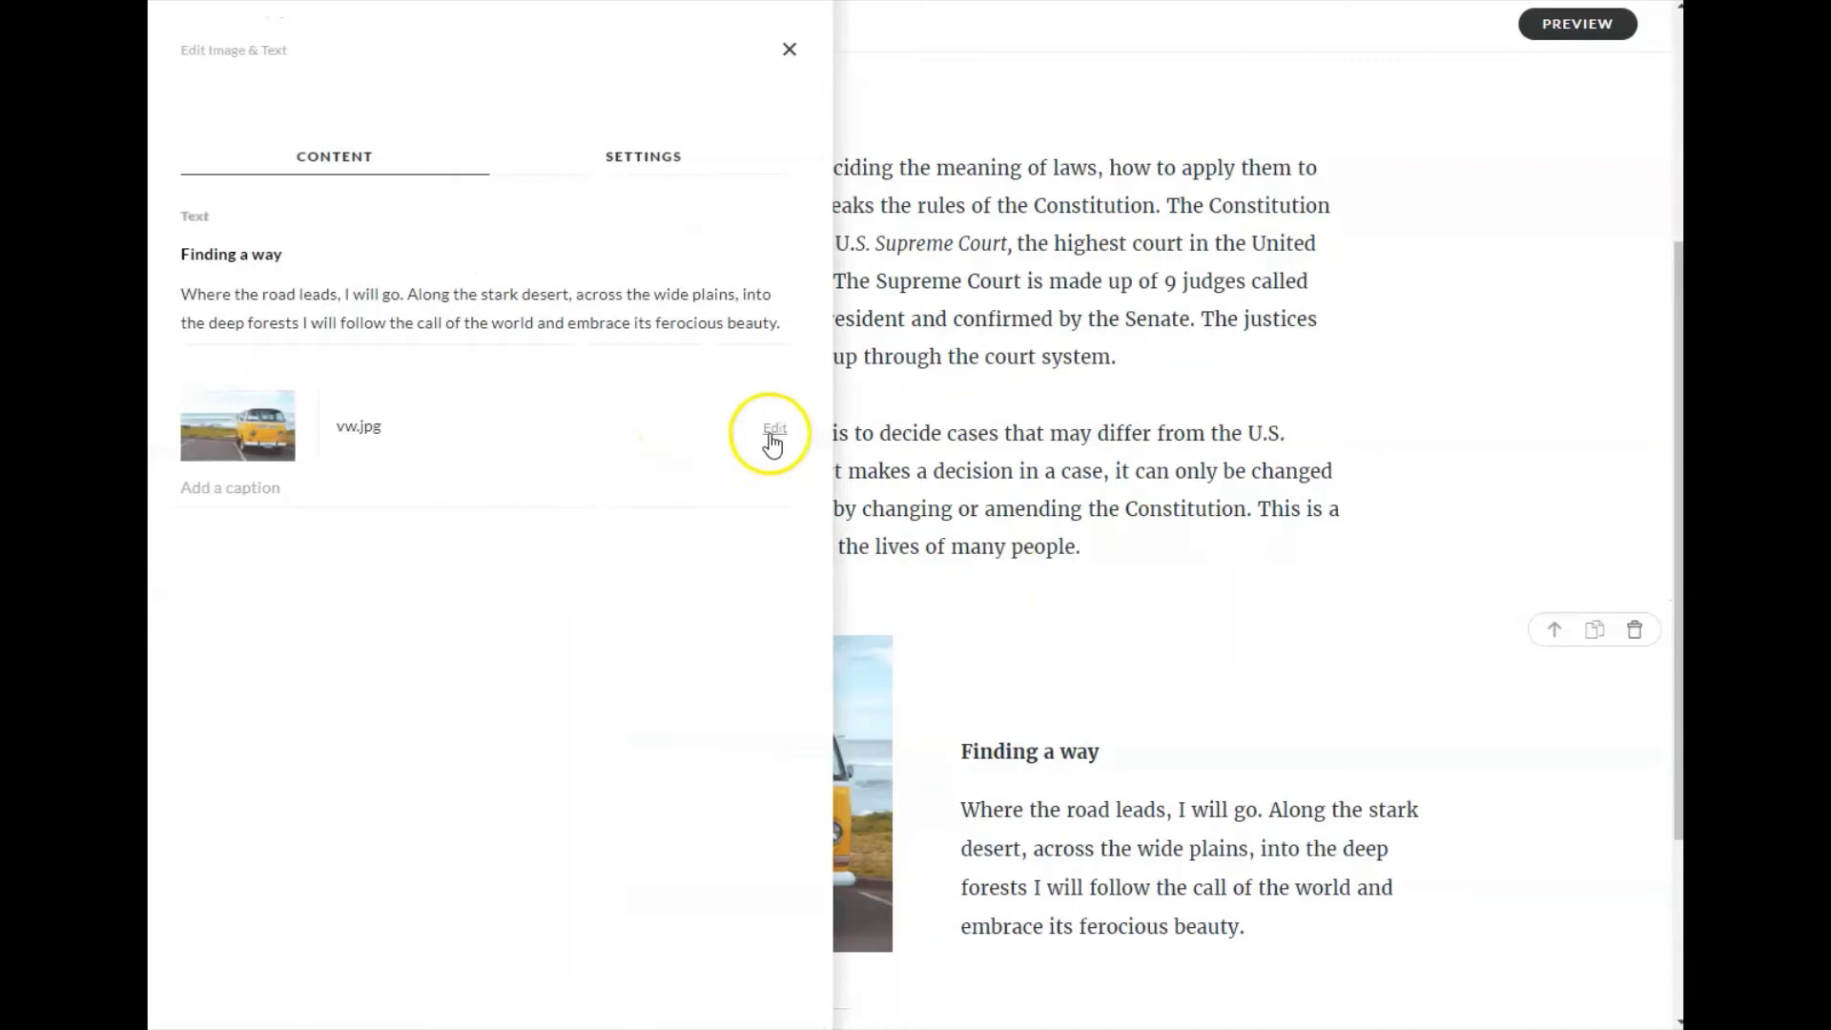
{"action": "left_click", "coordinate": [773, 440]}
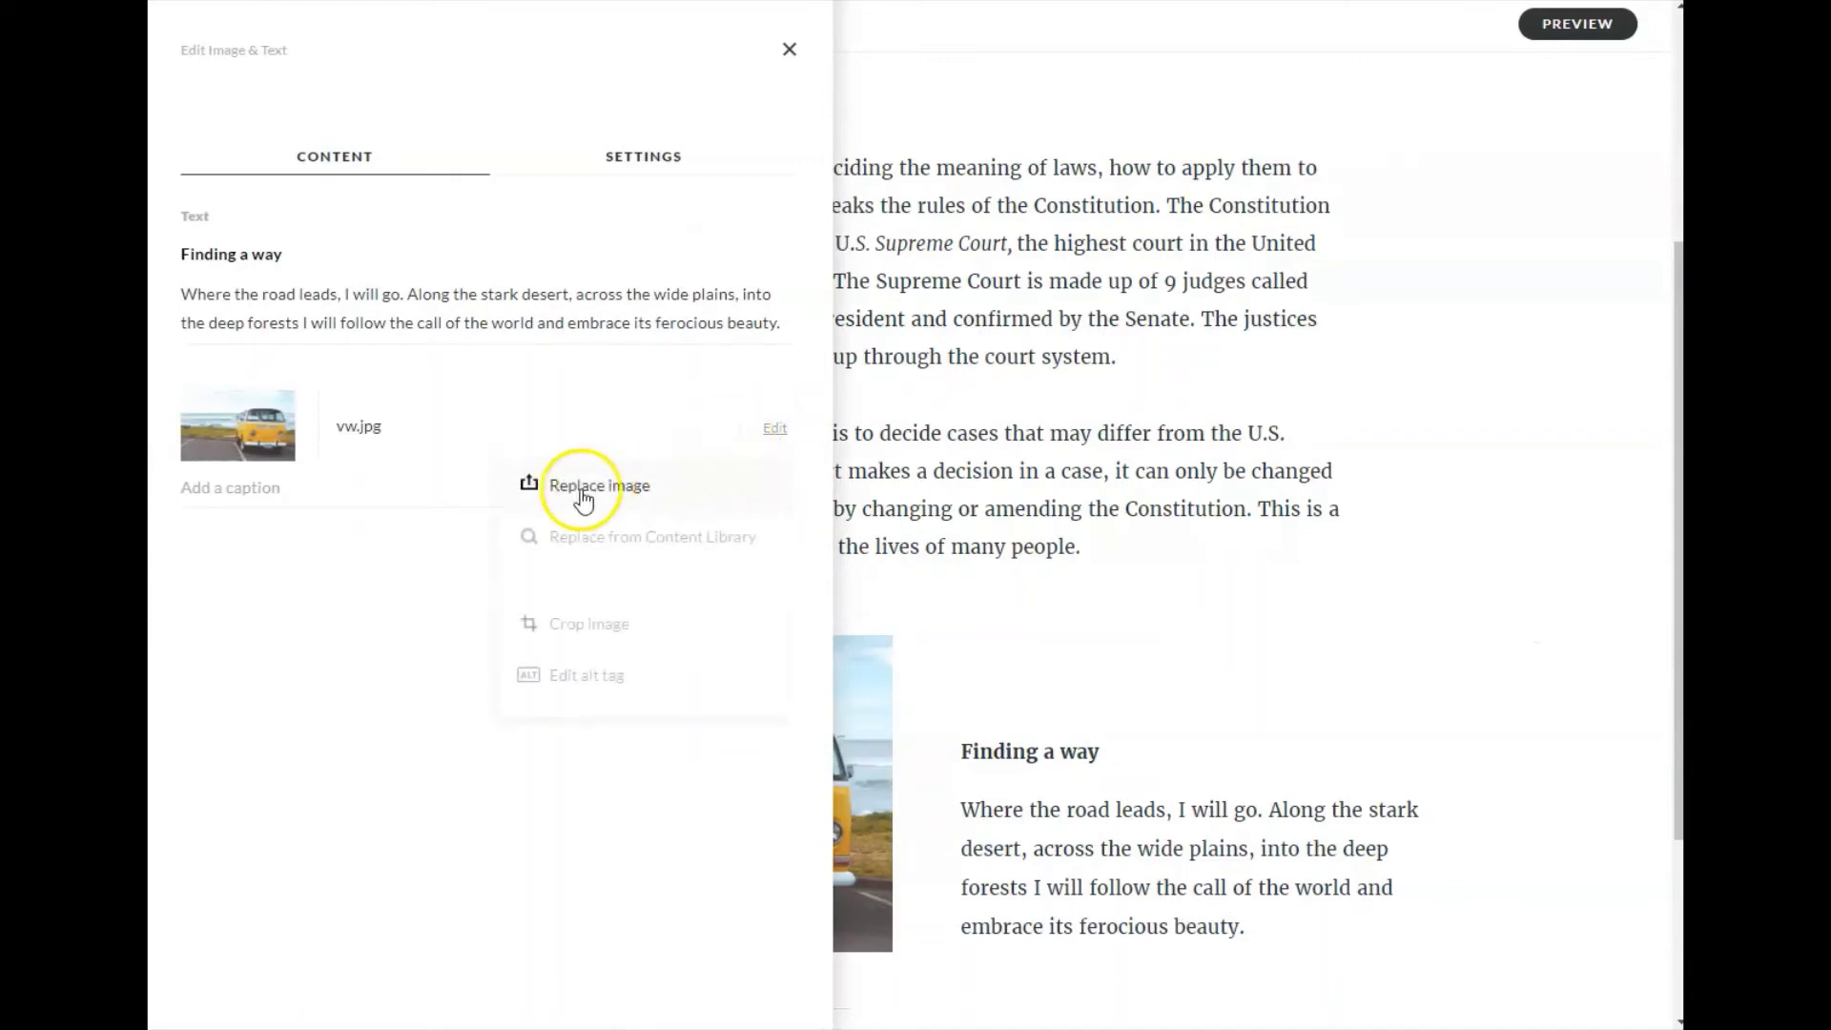
{"action": "left_click", "coordinate": [530, 493]}
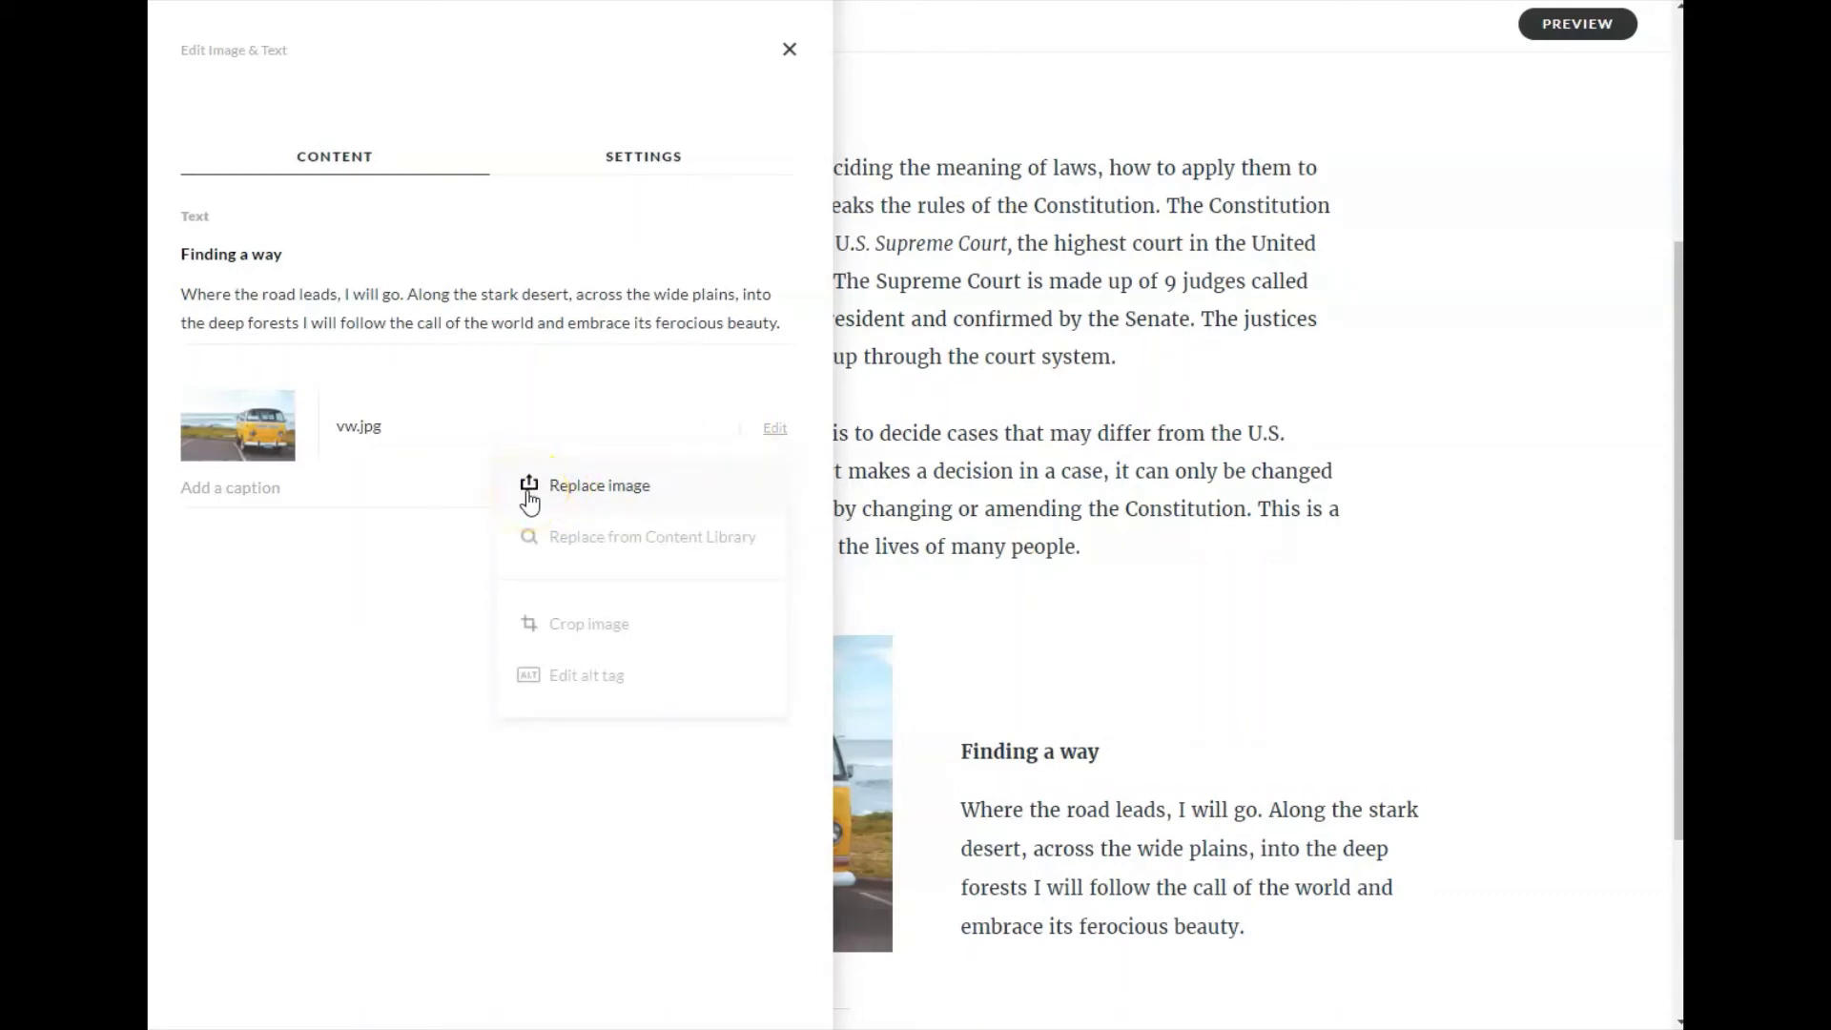
{"action": "left_click", "coordinate": [604, 536]}
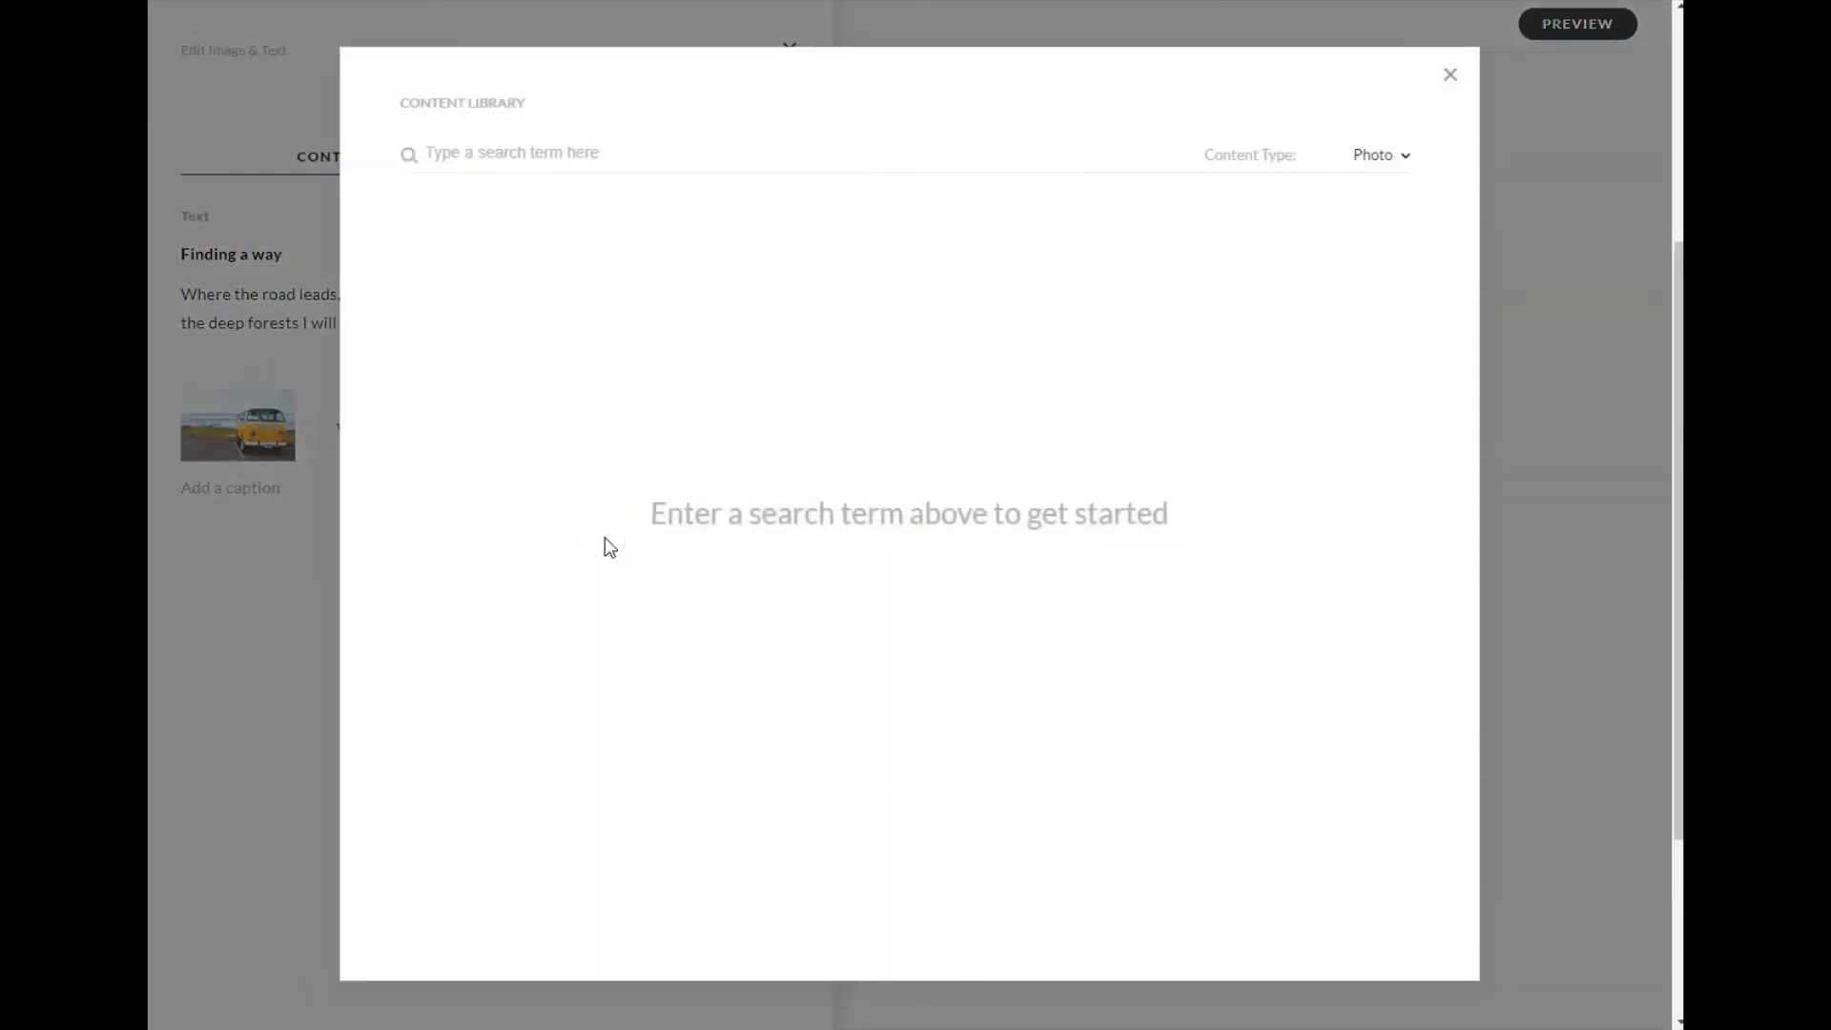
{"action": "type", "text": "Students"}
{"action": "key", "text": "Return"}
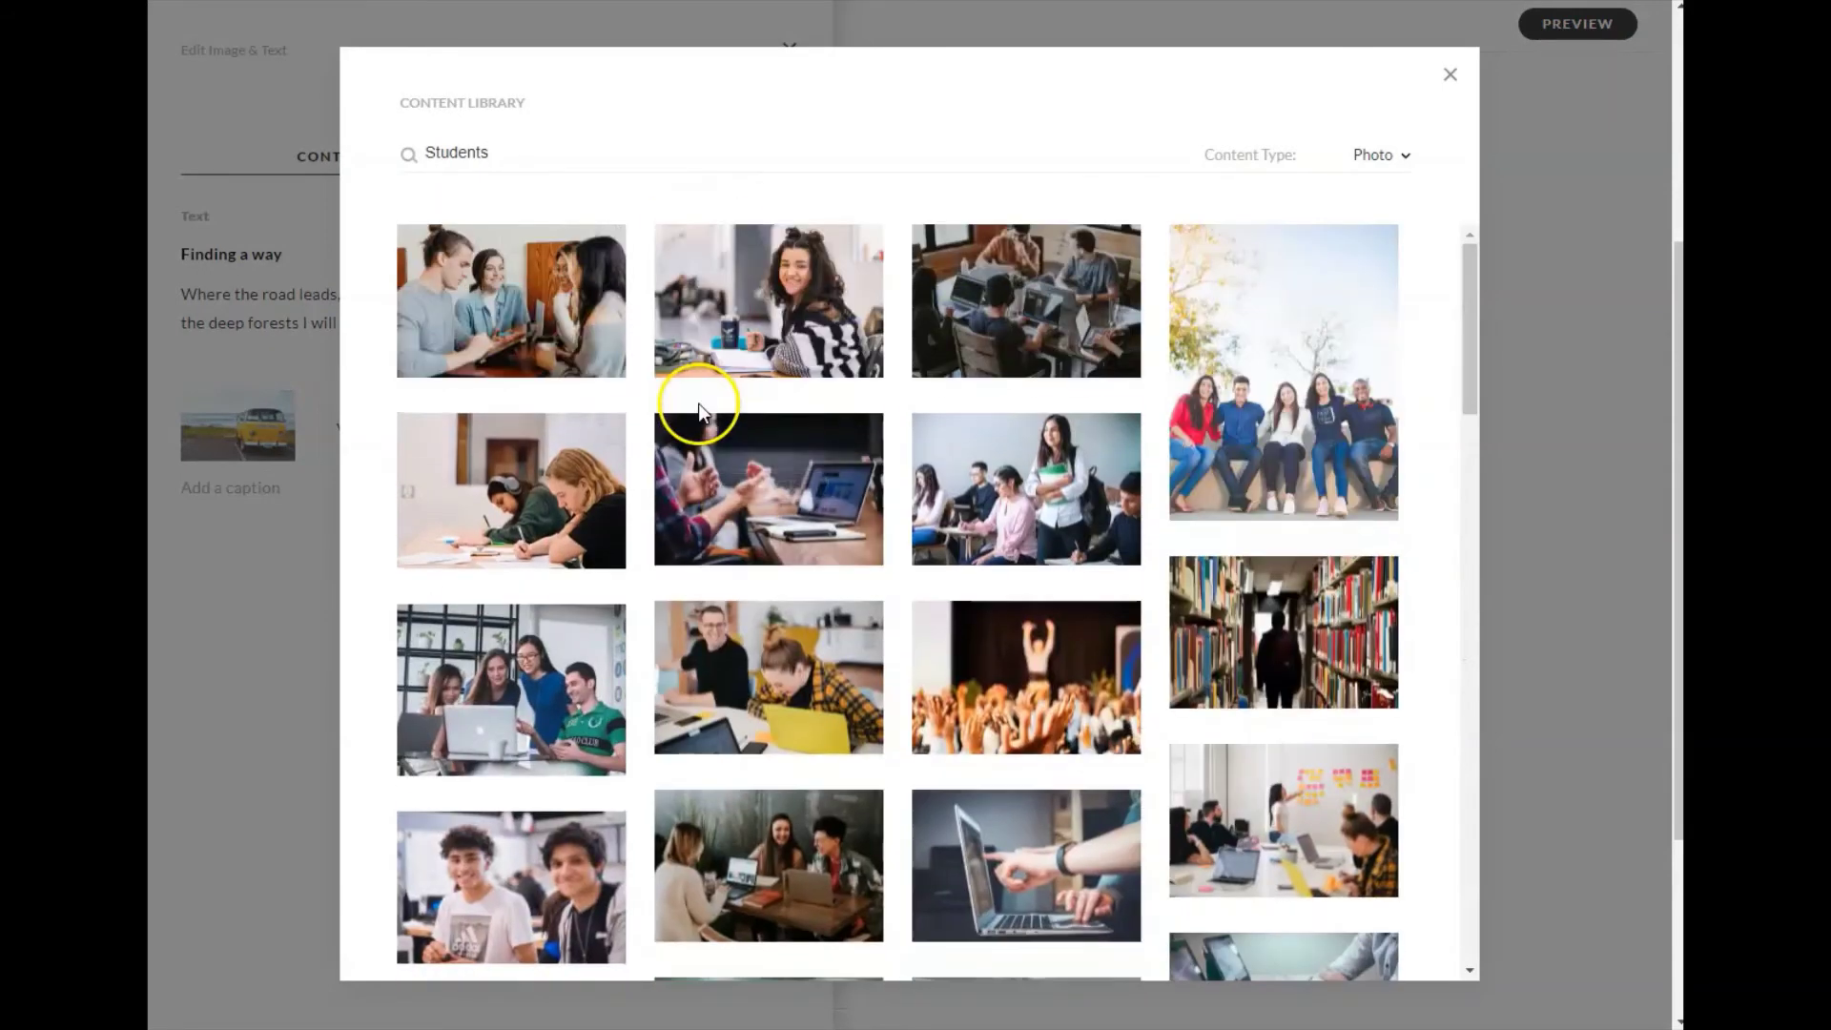
{"action": "mouse_move", "coordinate": [1304, 411]}
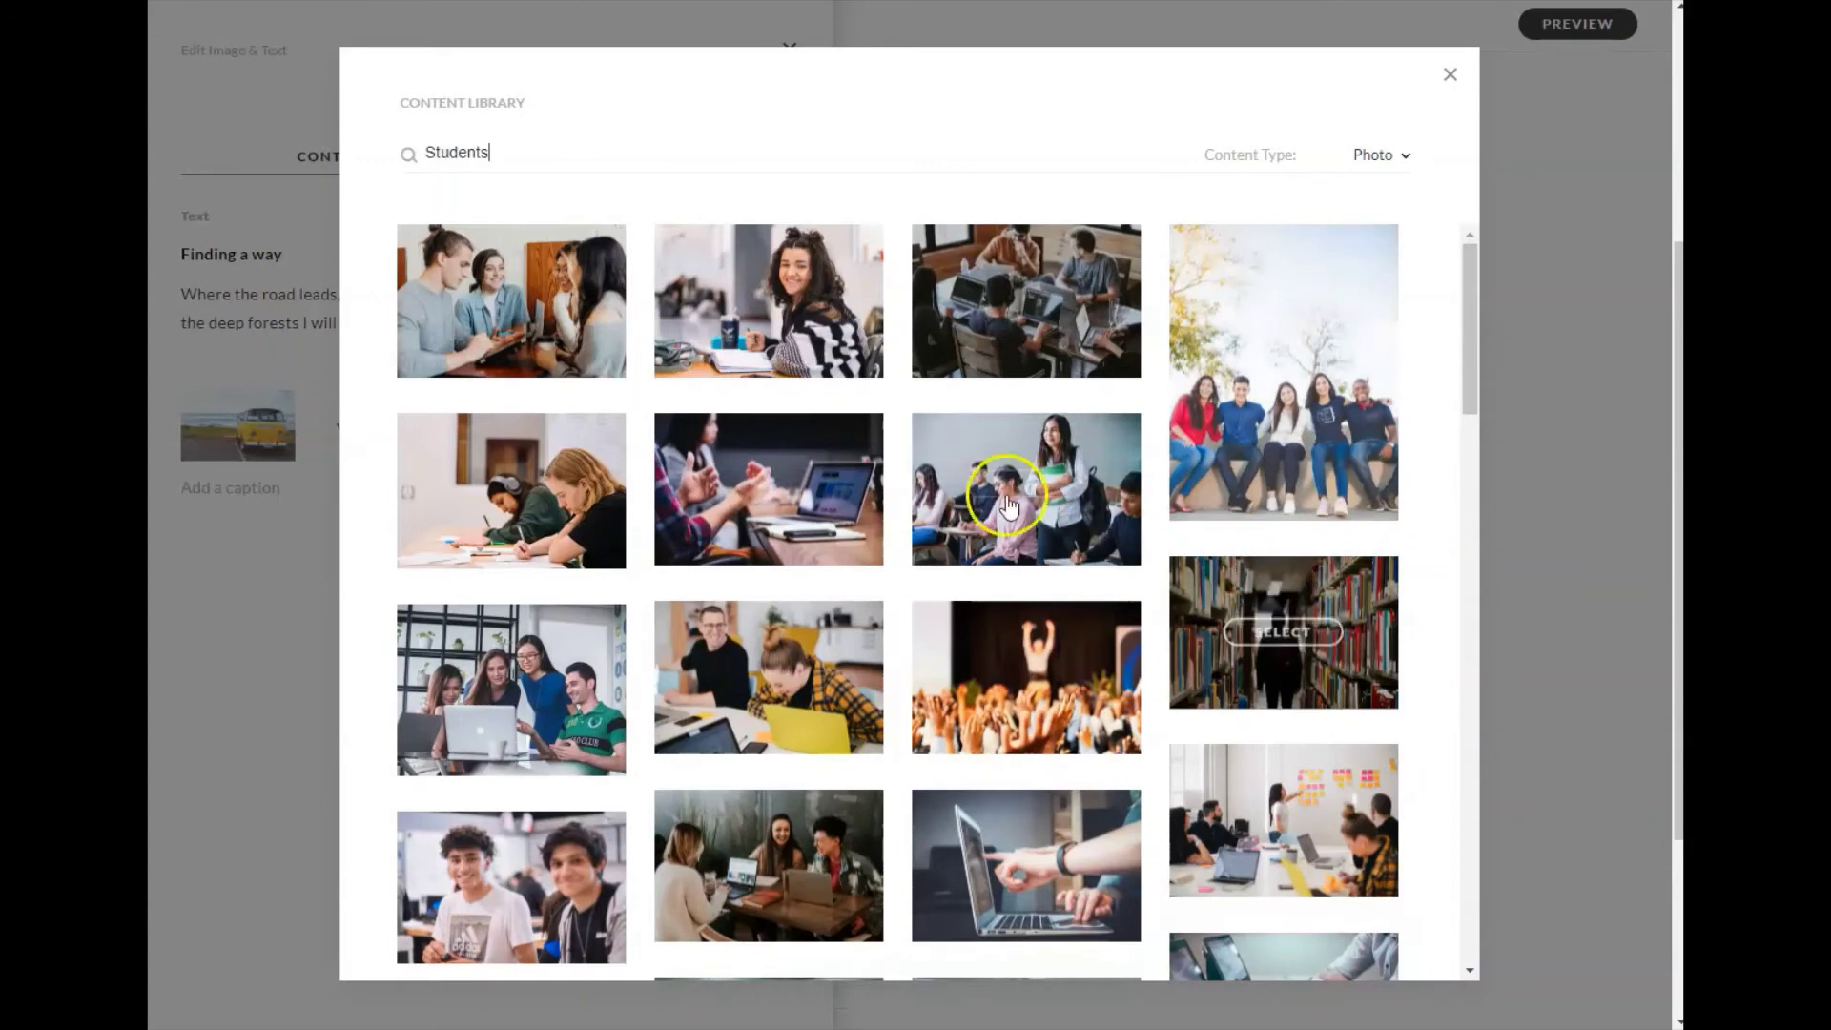
{"action": "mouse_move", "coordinate": [981, 335]}
{"action": "left_click", "coordinate": [1022, 307]}
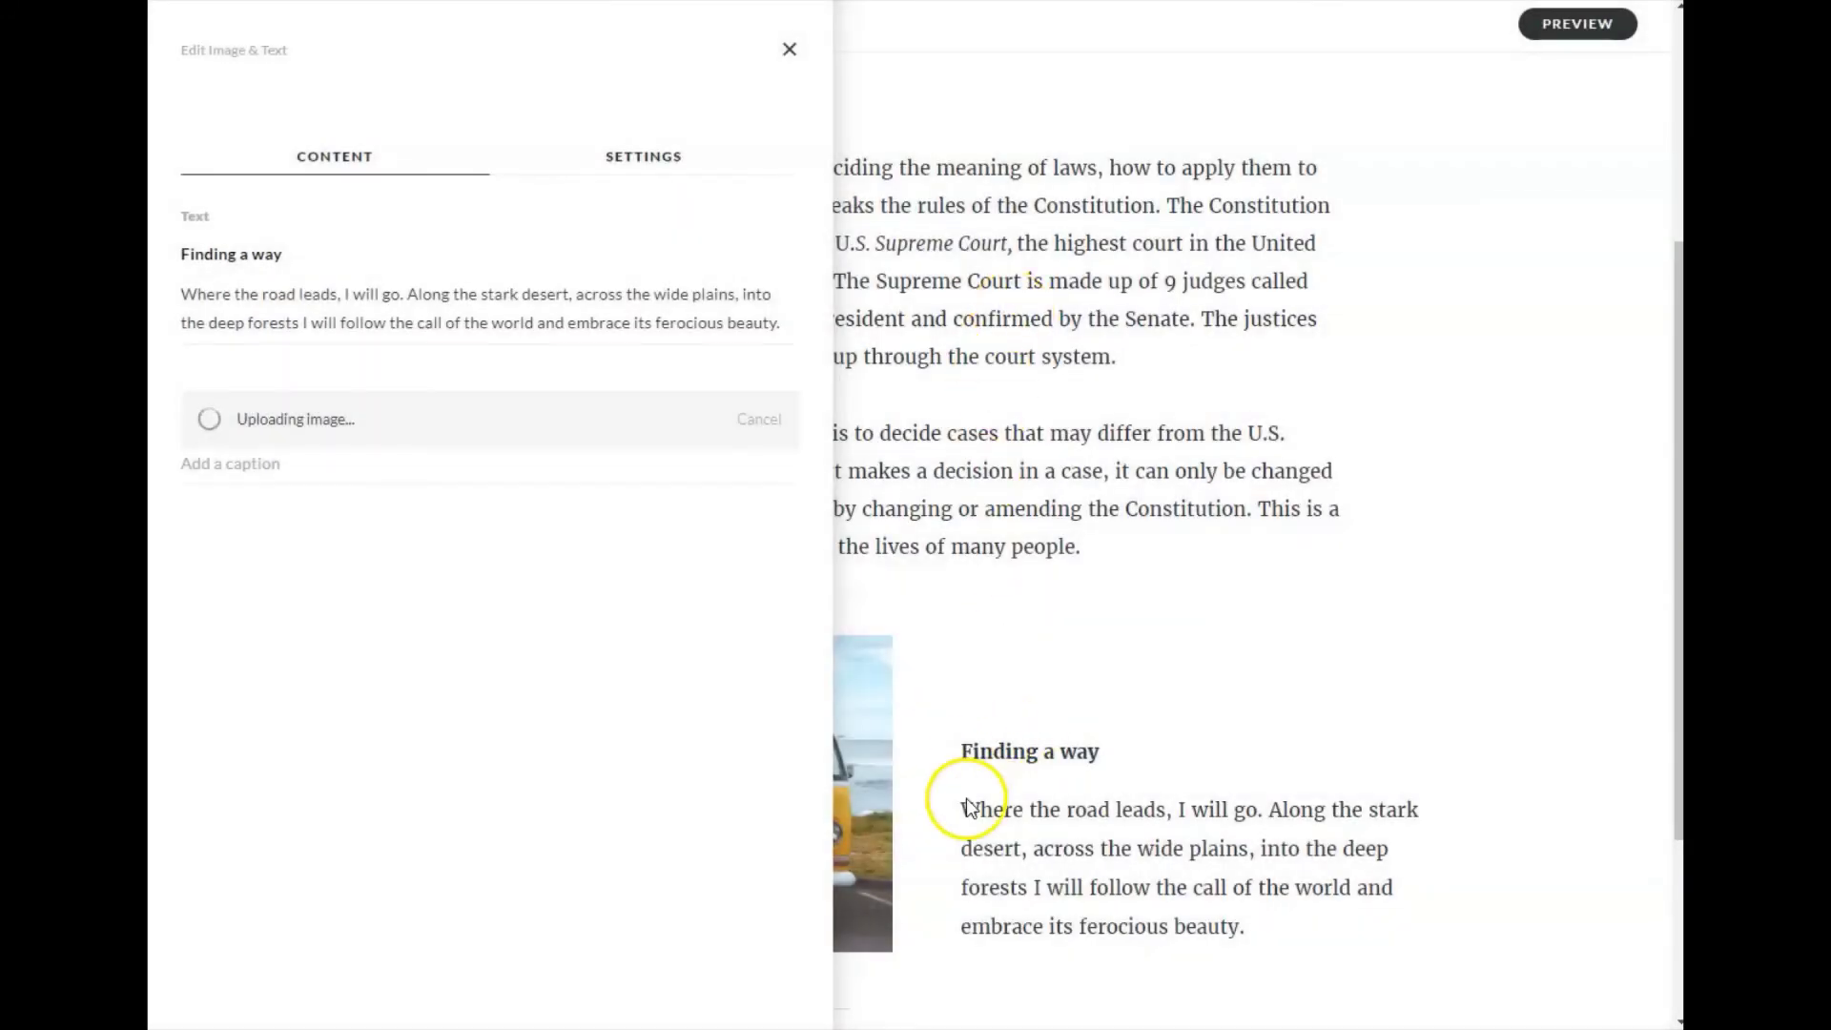
{"action": "left_click", "coordinate": [961, 807]}
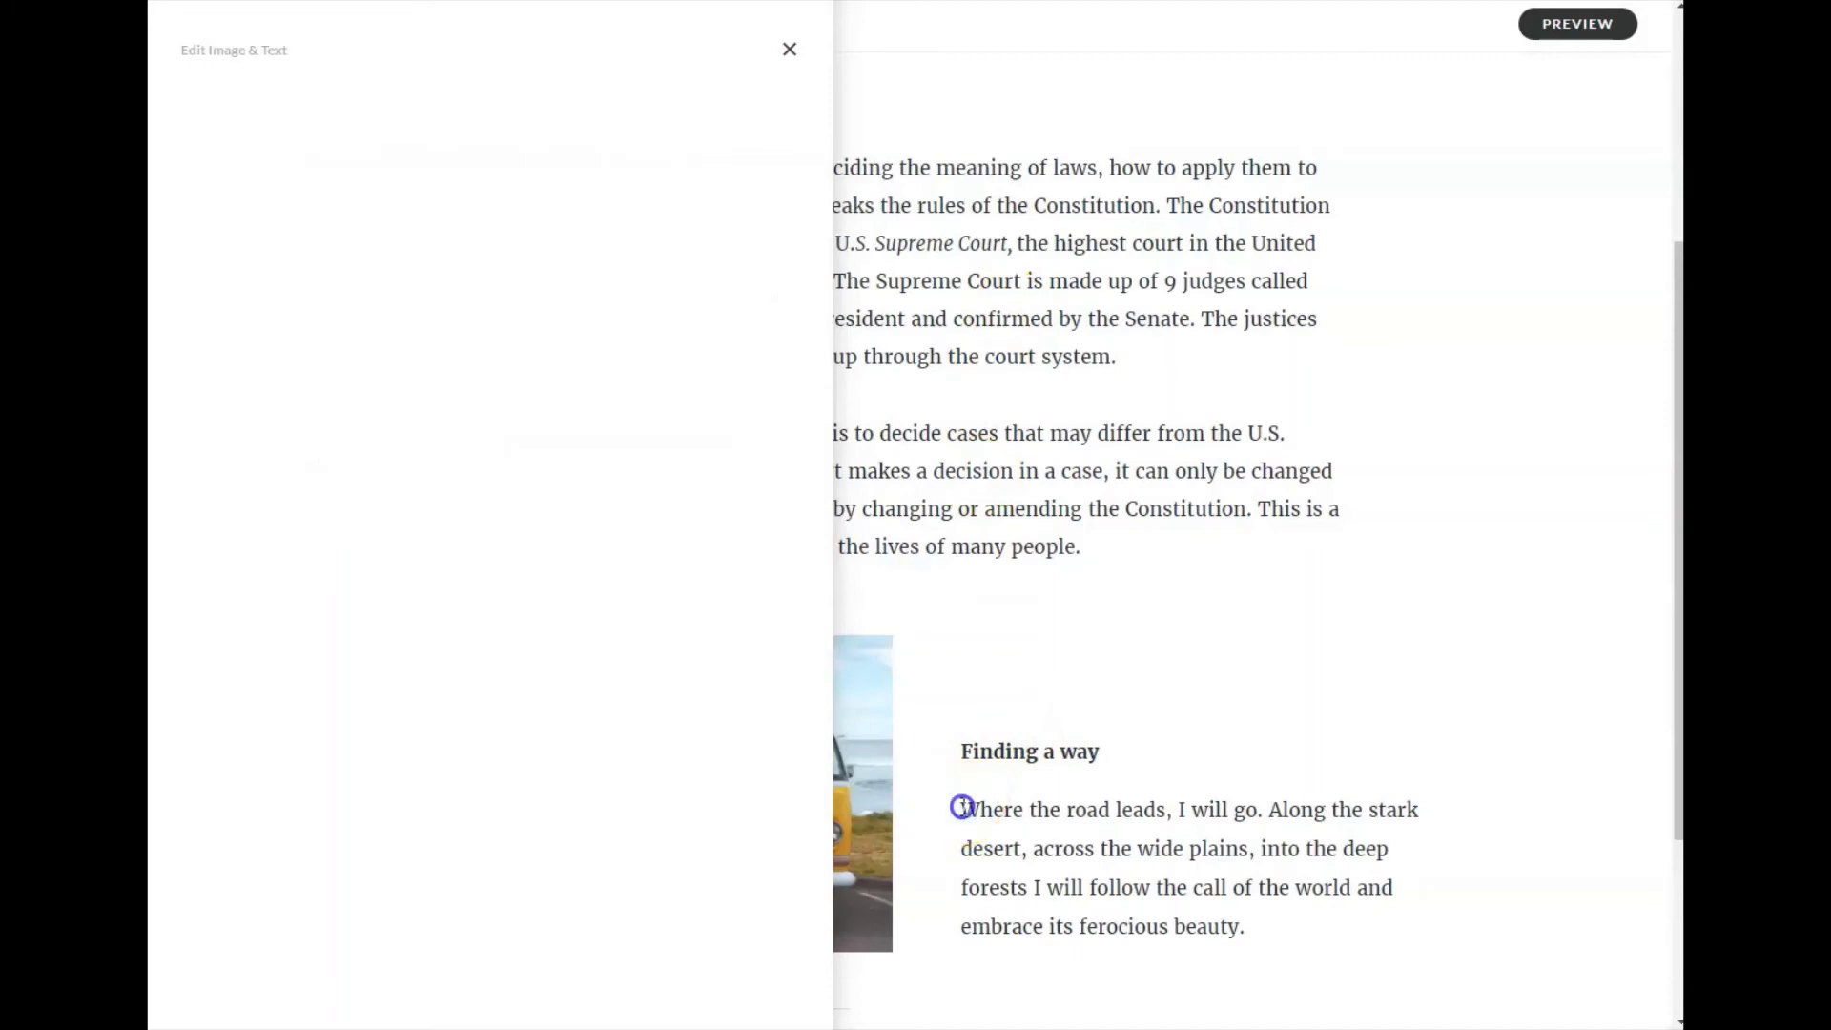
{"action": "scroll", "coordinate": [963, 807], "scroll_direction": "down", "scroll_amount": 1}
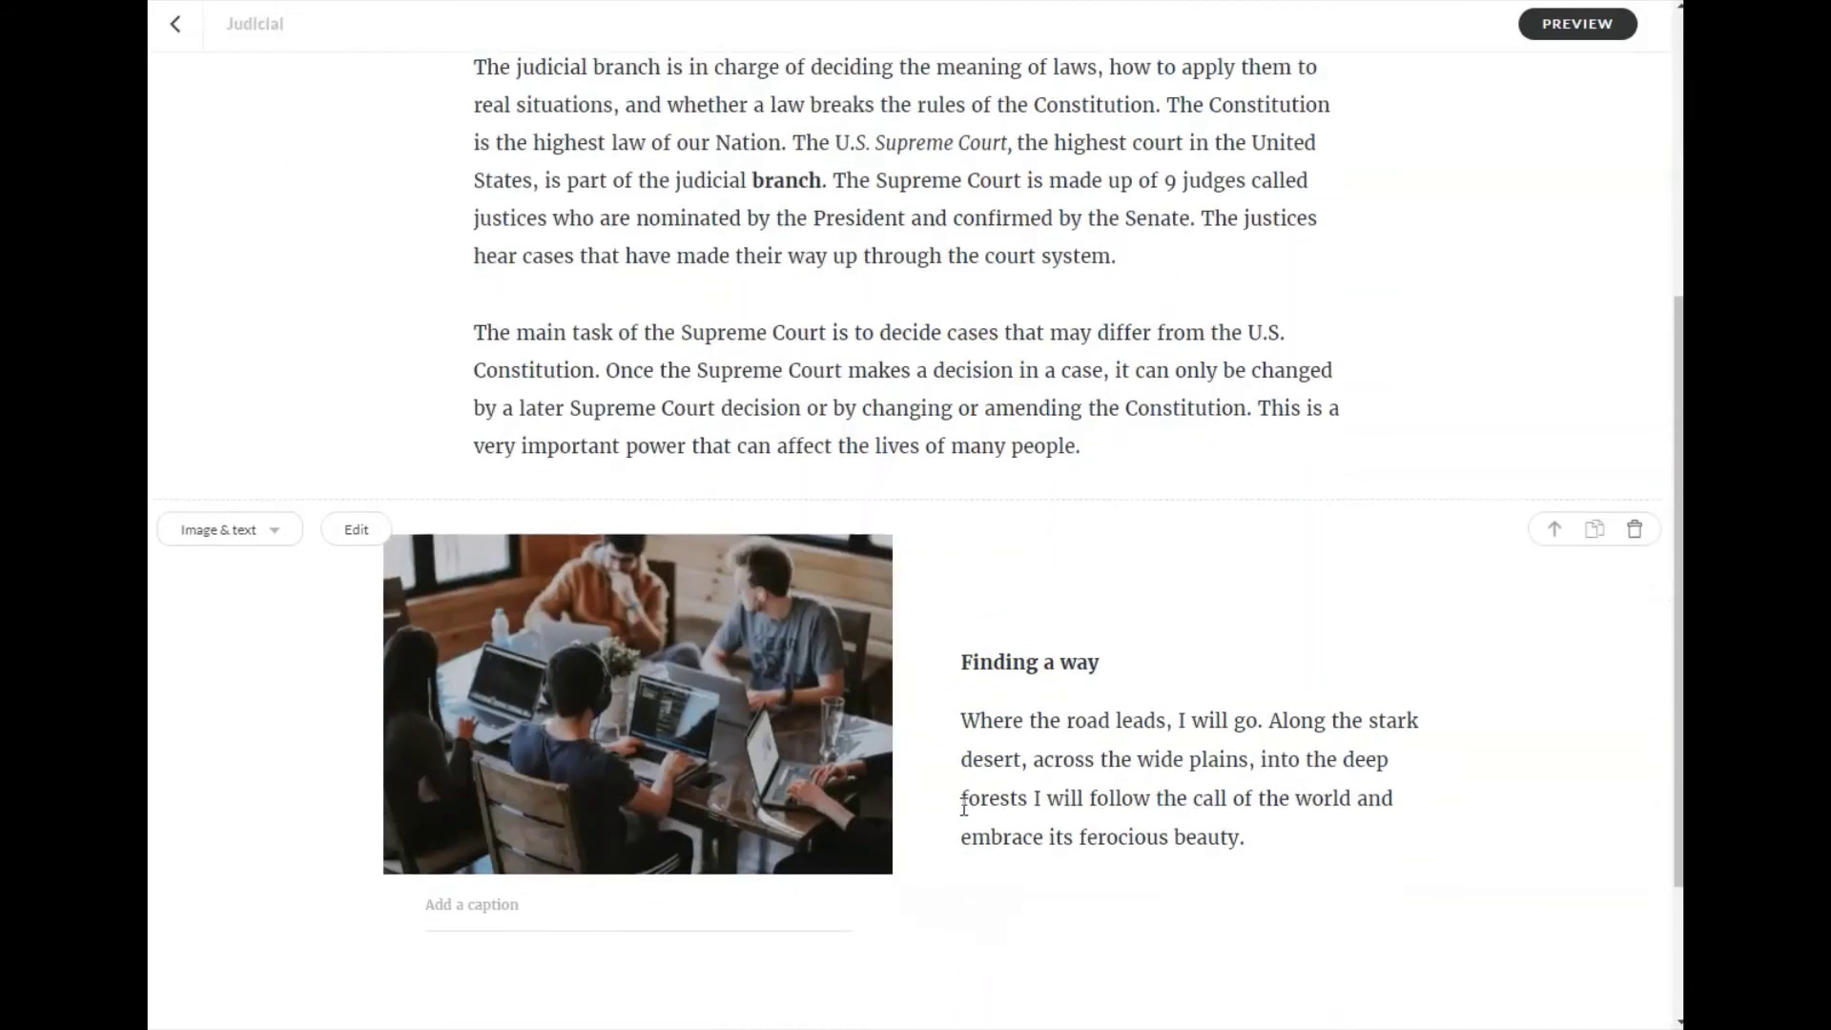
{"action": "left_click", "coordinate": [358, 516]}
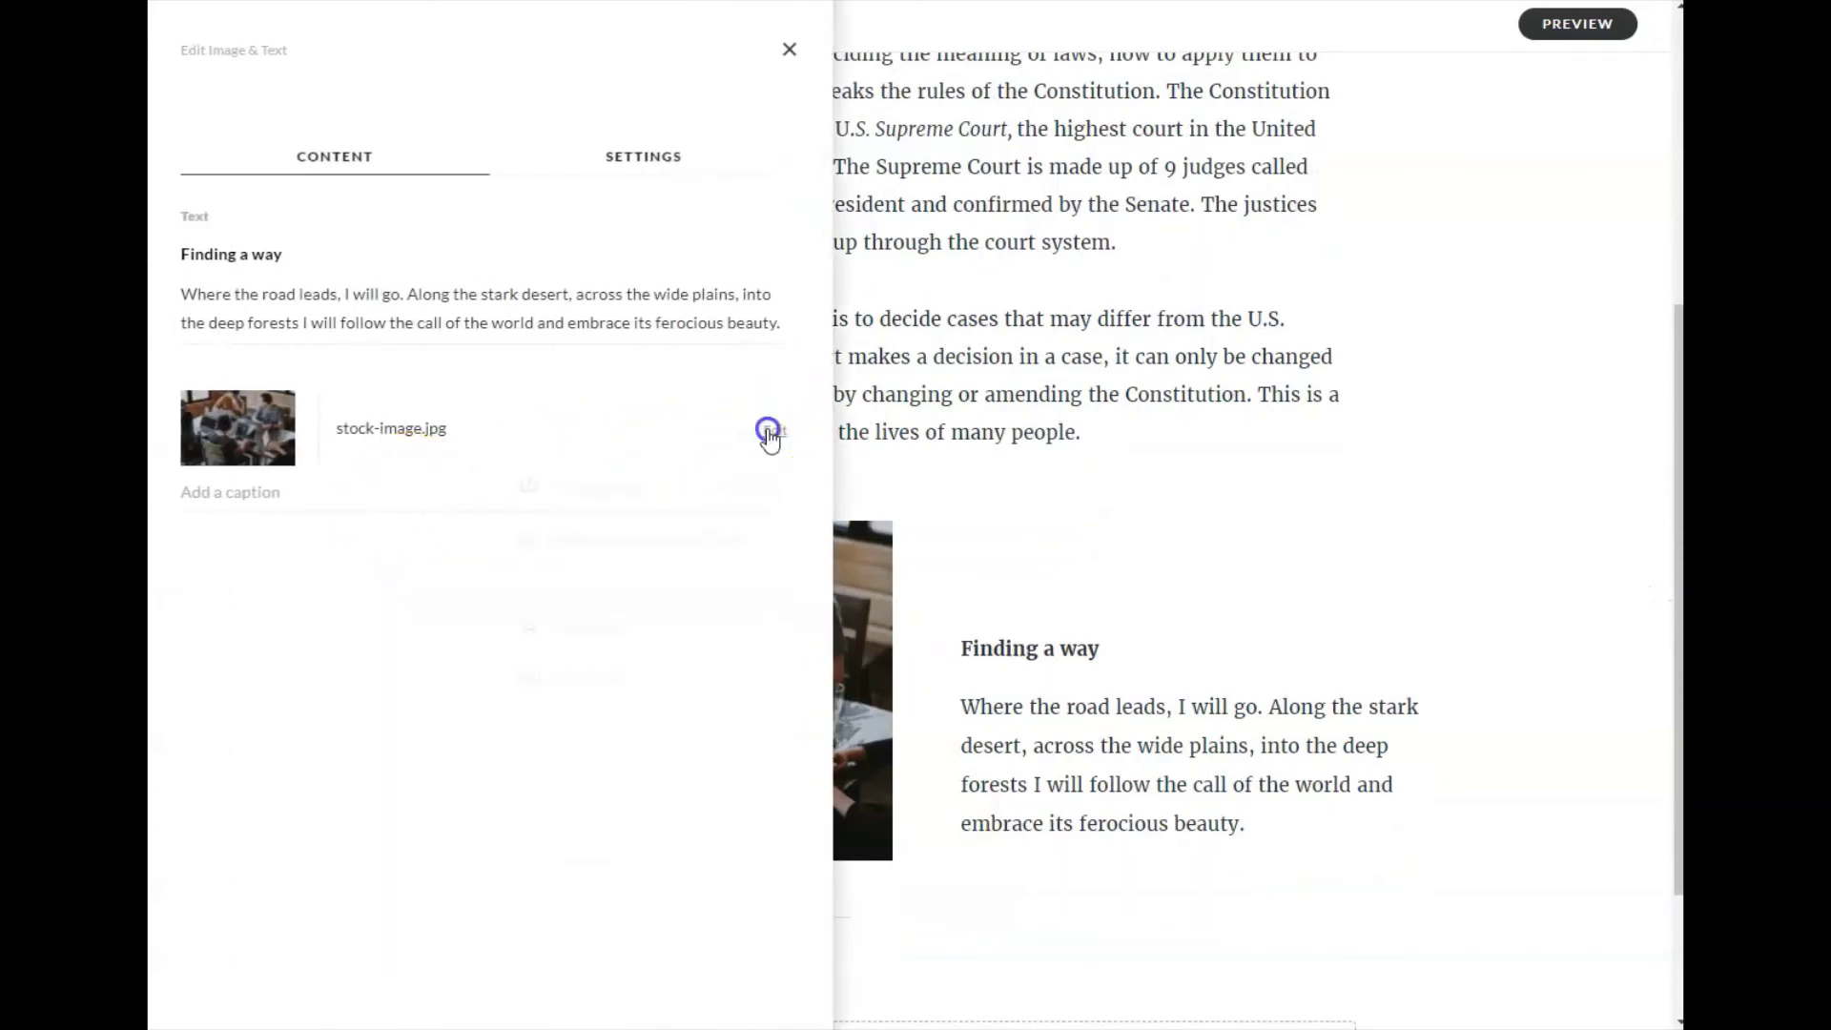
{"action": "left_click", "coordinate": [768, 430]}
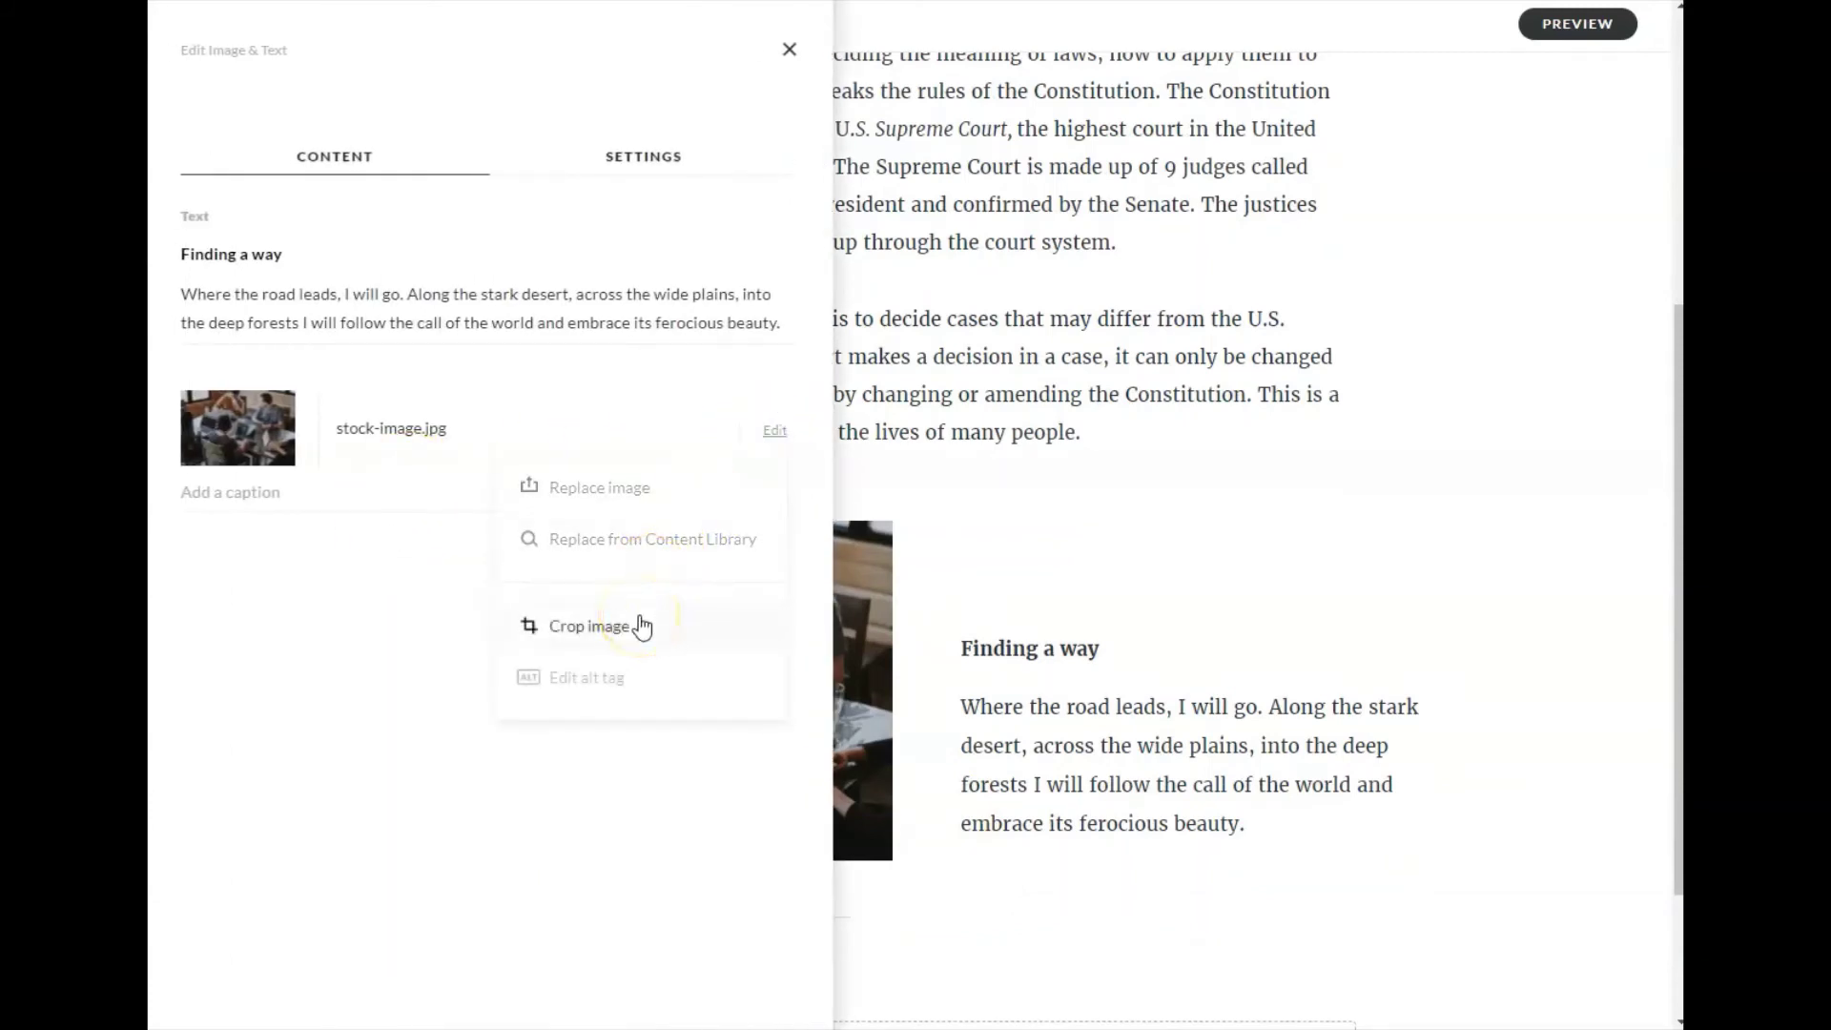
{"action": "left_click", "coordinate": [626, 709]}
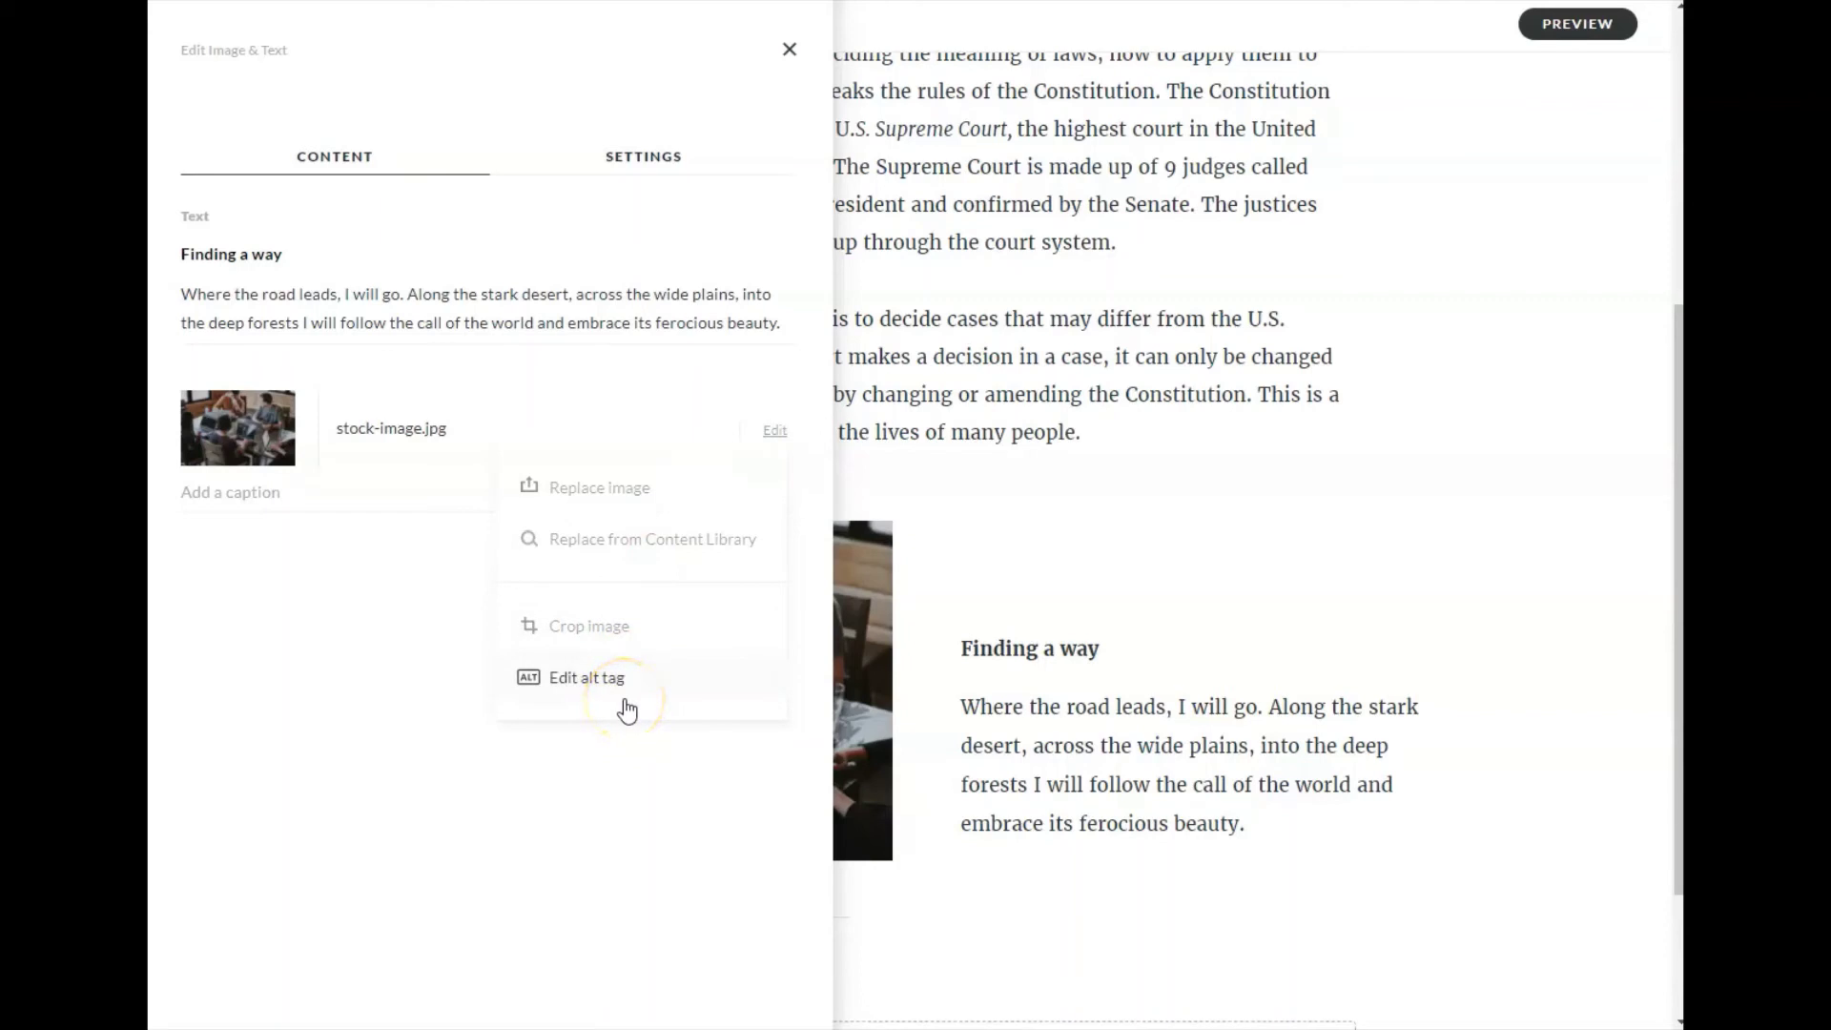
{"action": "left_click", "coordinate": [1254, 824]}
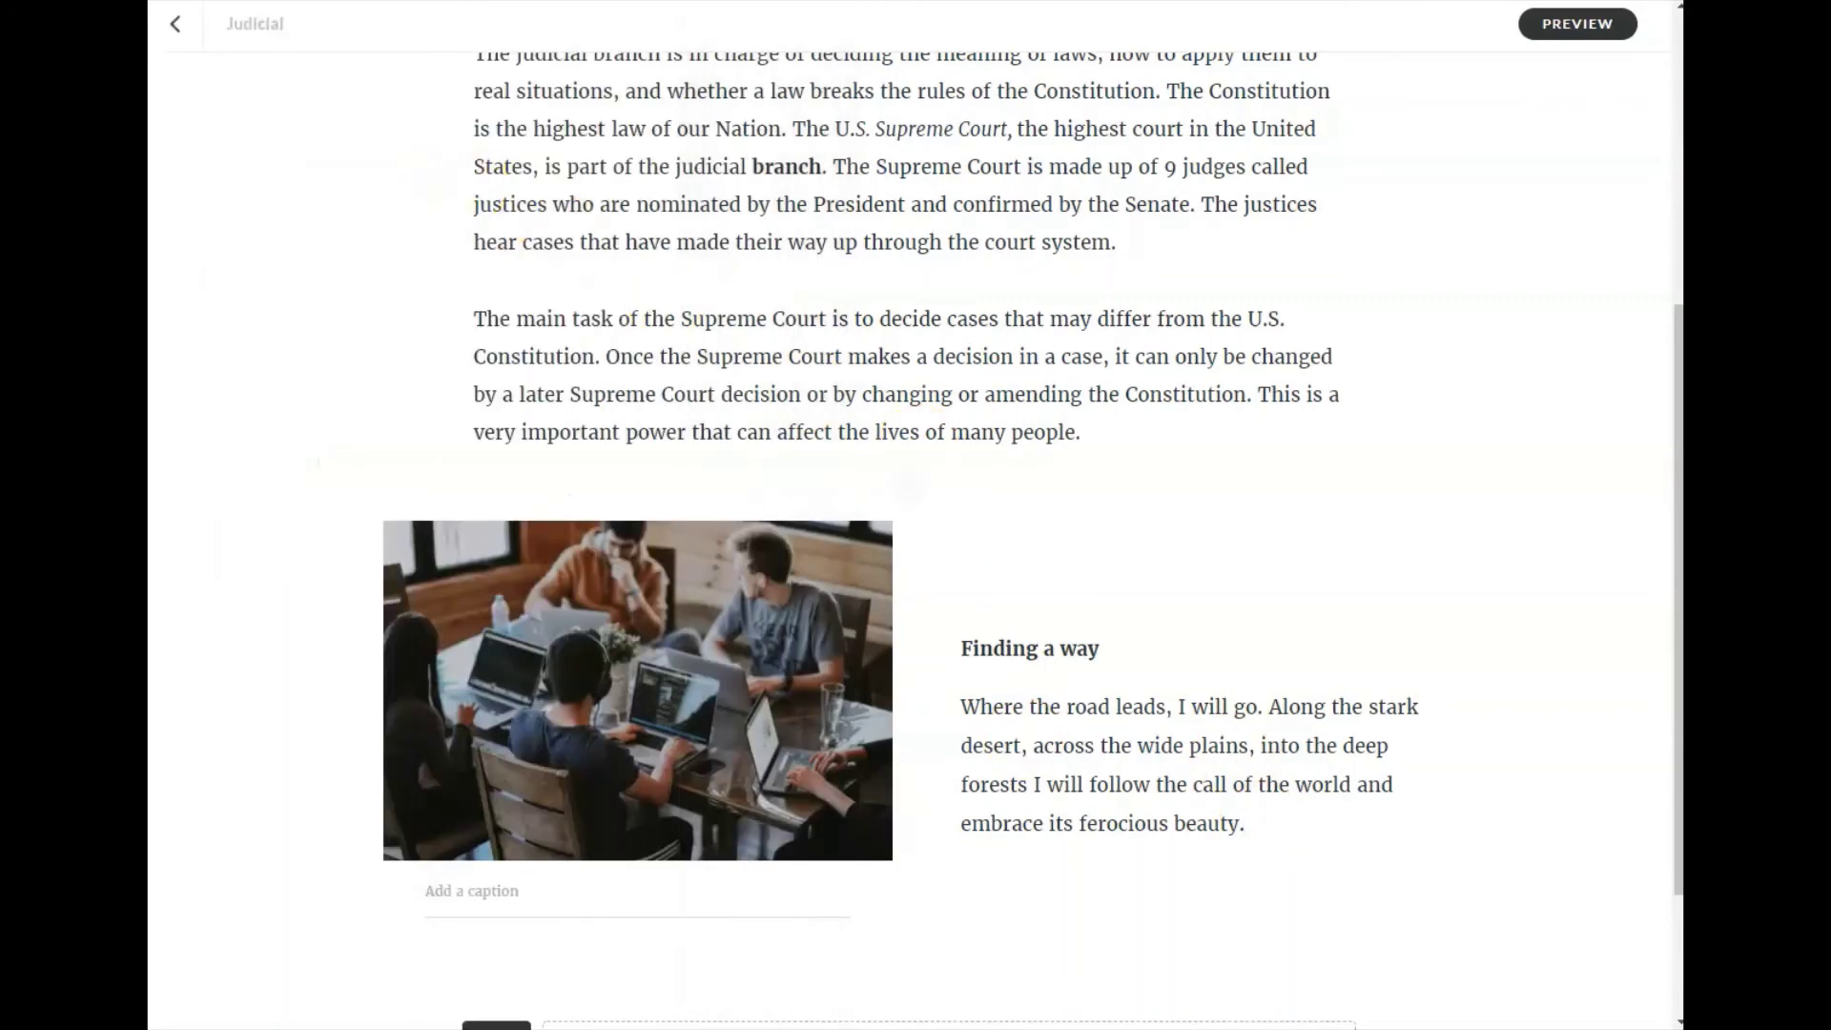
Insert a Quote A block just above the Finding a way image & text block
{"action": "scroll", "coordinate": [416, 753], "scroll_direction": "down", "scroll_amount": 2}
{"action": "left_click", "coordinate": [999, 445]}
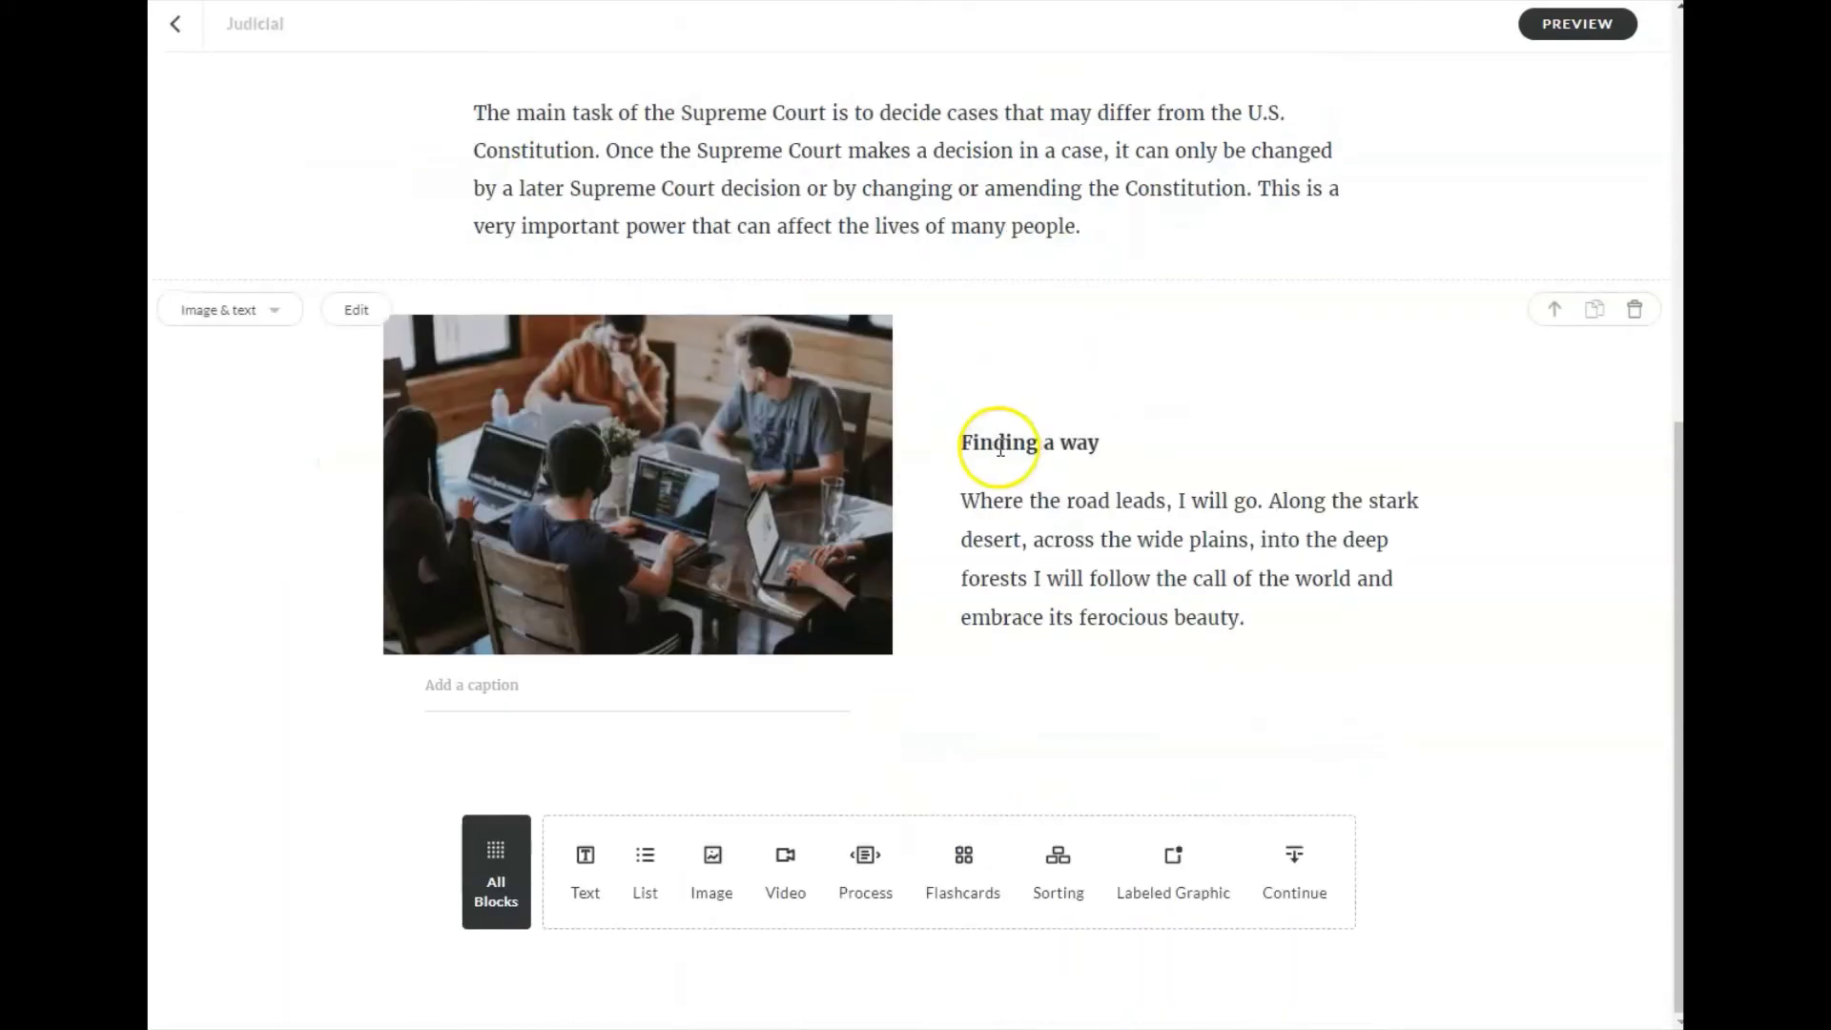
{"action": "mouse_move", "coordinate": [959, 270]}
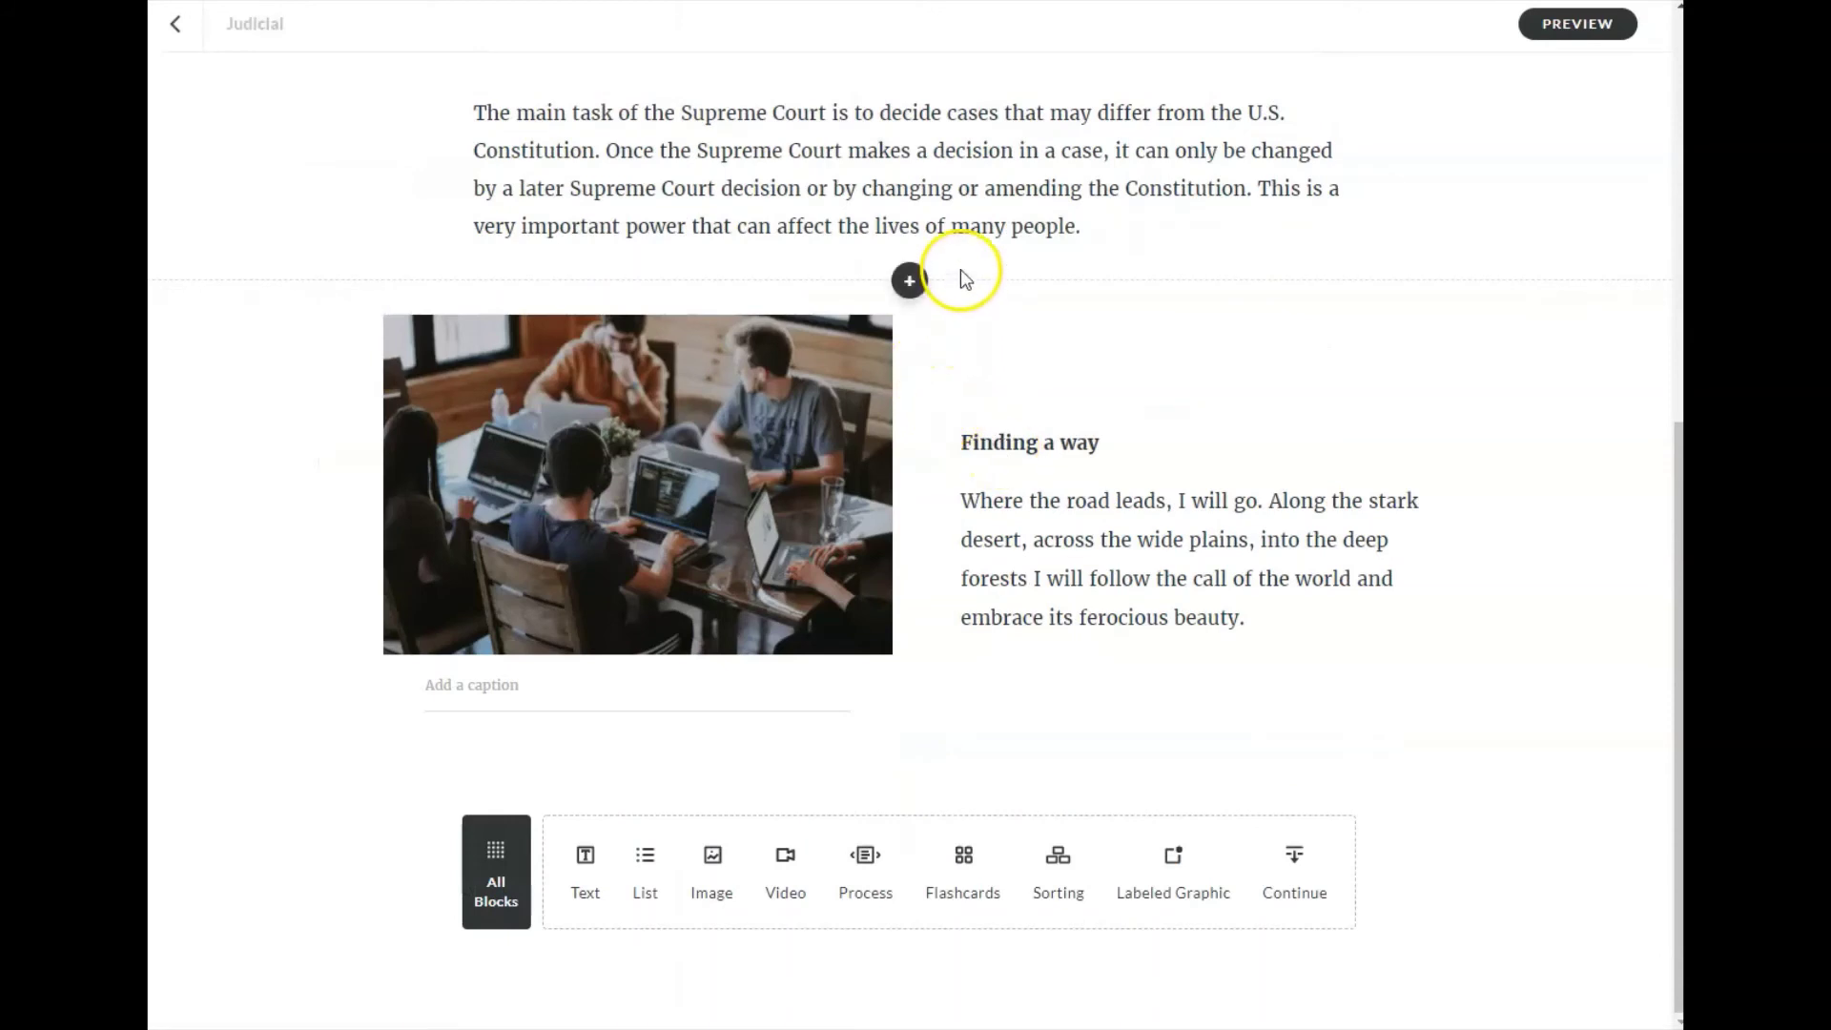
{"action": "left_click", "coordinate": [910, 281]}
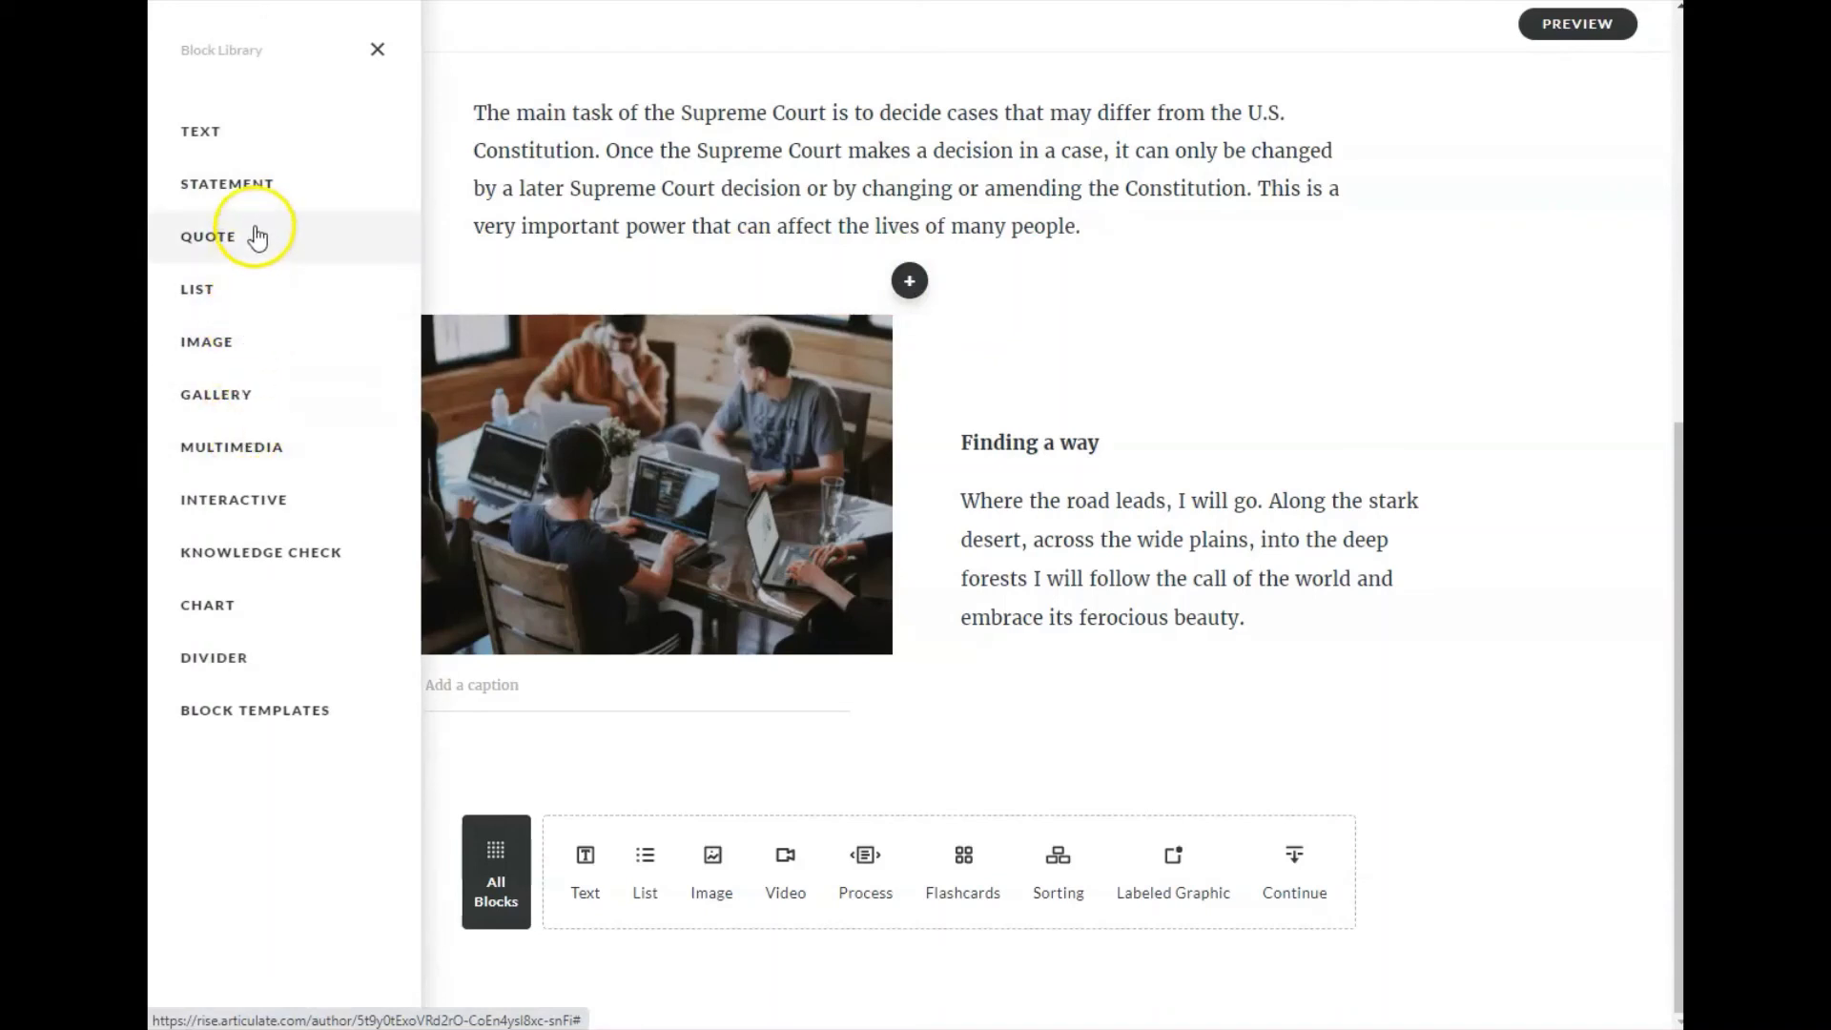
{"action": "left_click", "coordinate": [255, 236]}
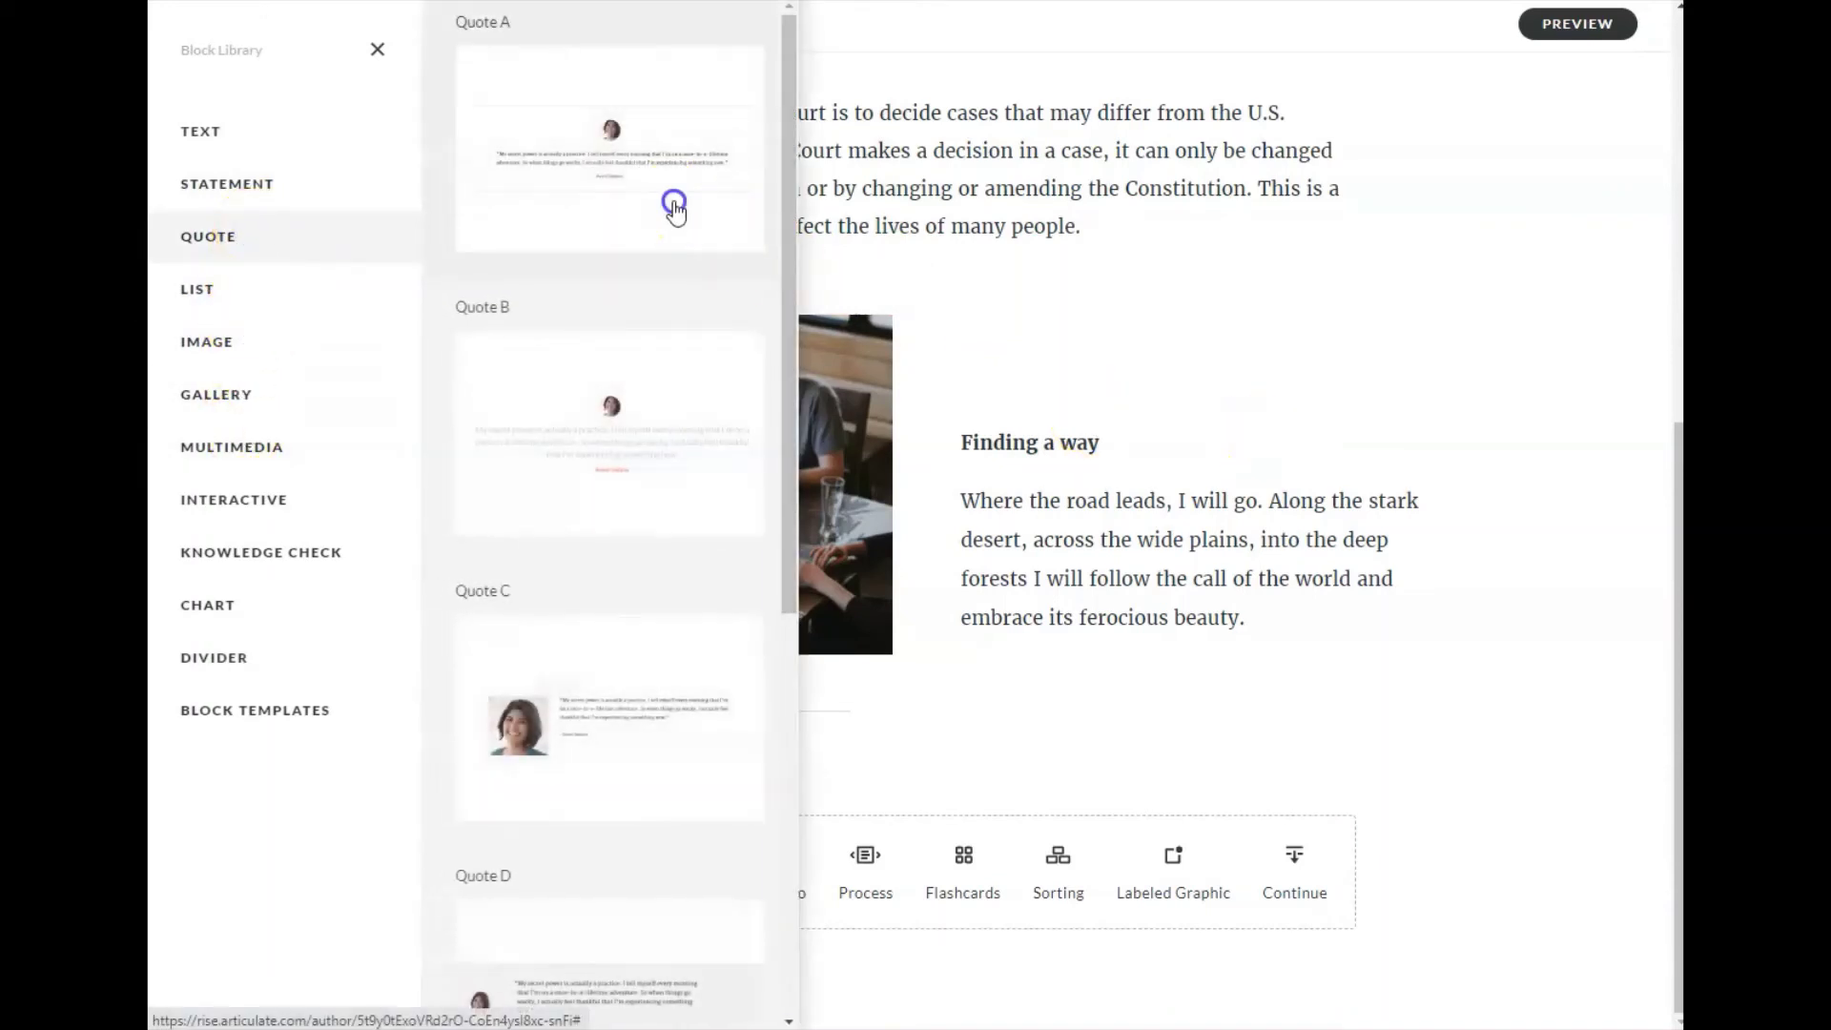
{"action": "left_click", "coordinate": [674, 205]}
{"action": "left_click", "coordinate": [1494, 703]}
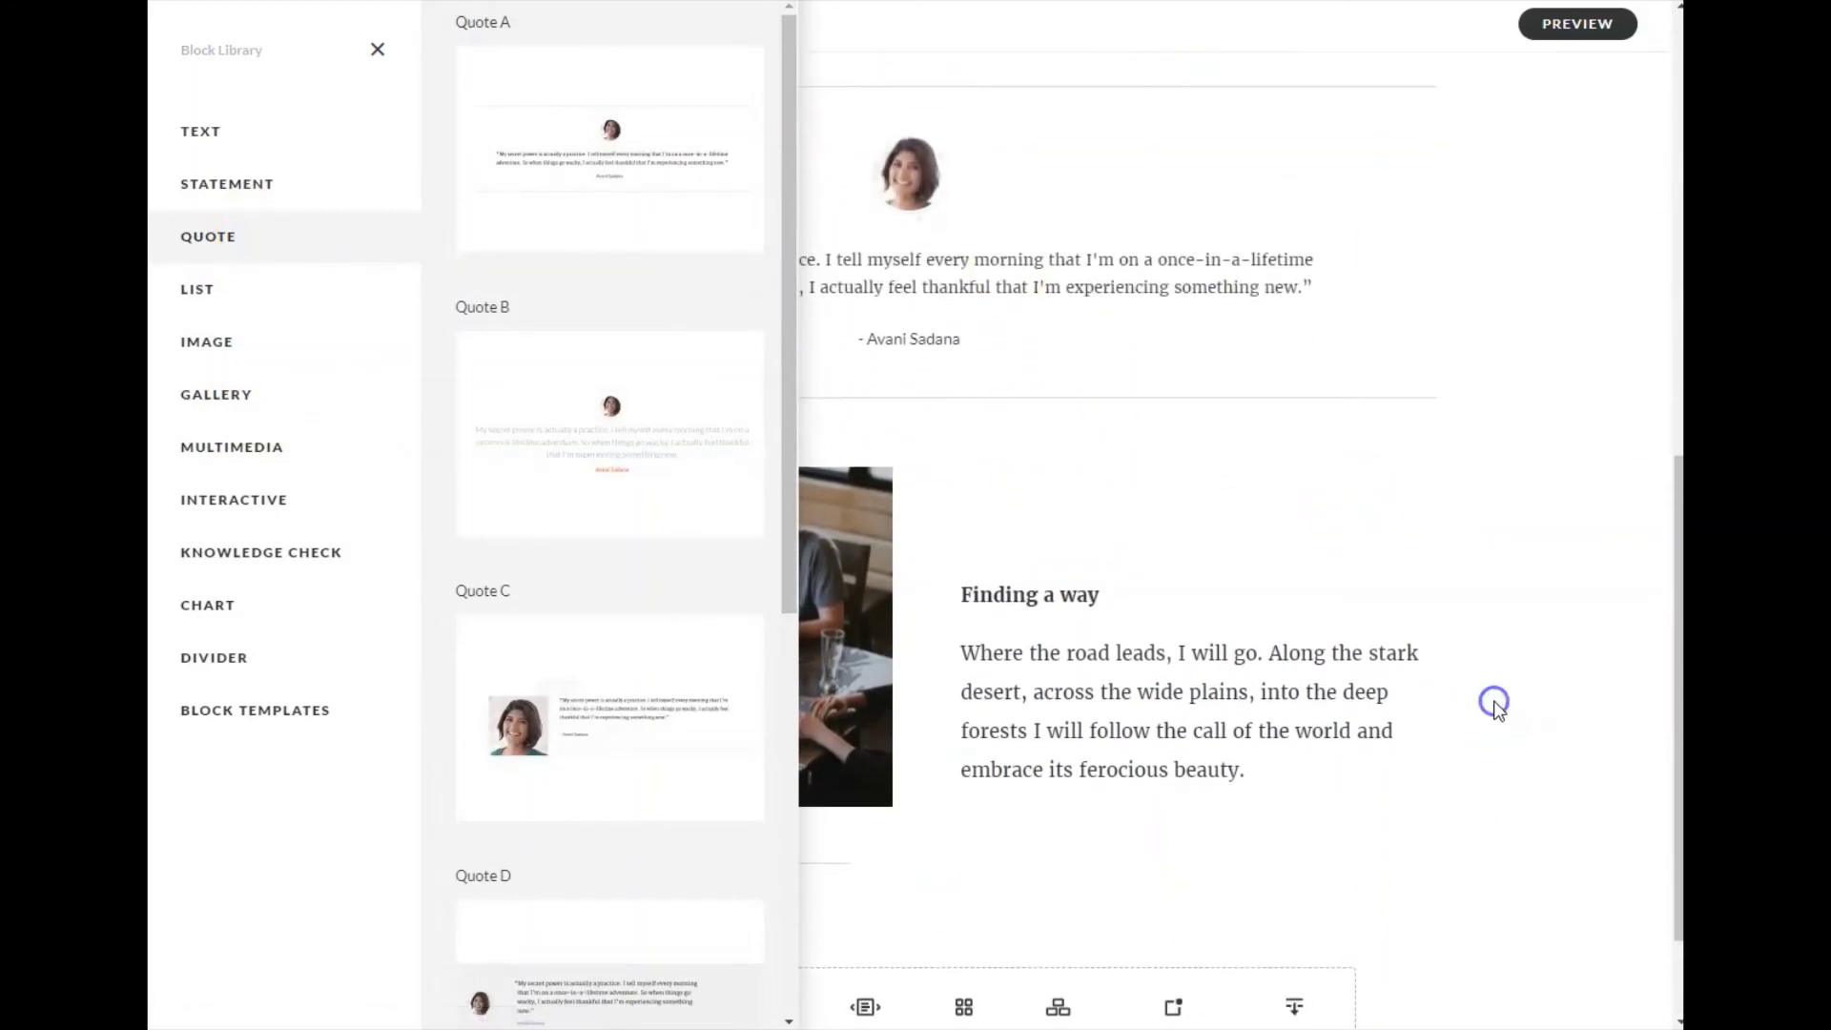
{"action": "scroll", "coordinate": [1487, 763], "scroll_direction": "up", "scroll_amount": 5}
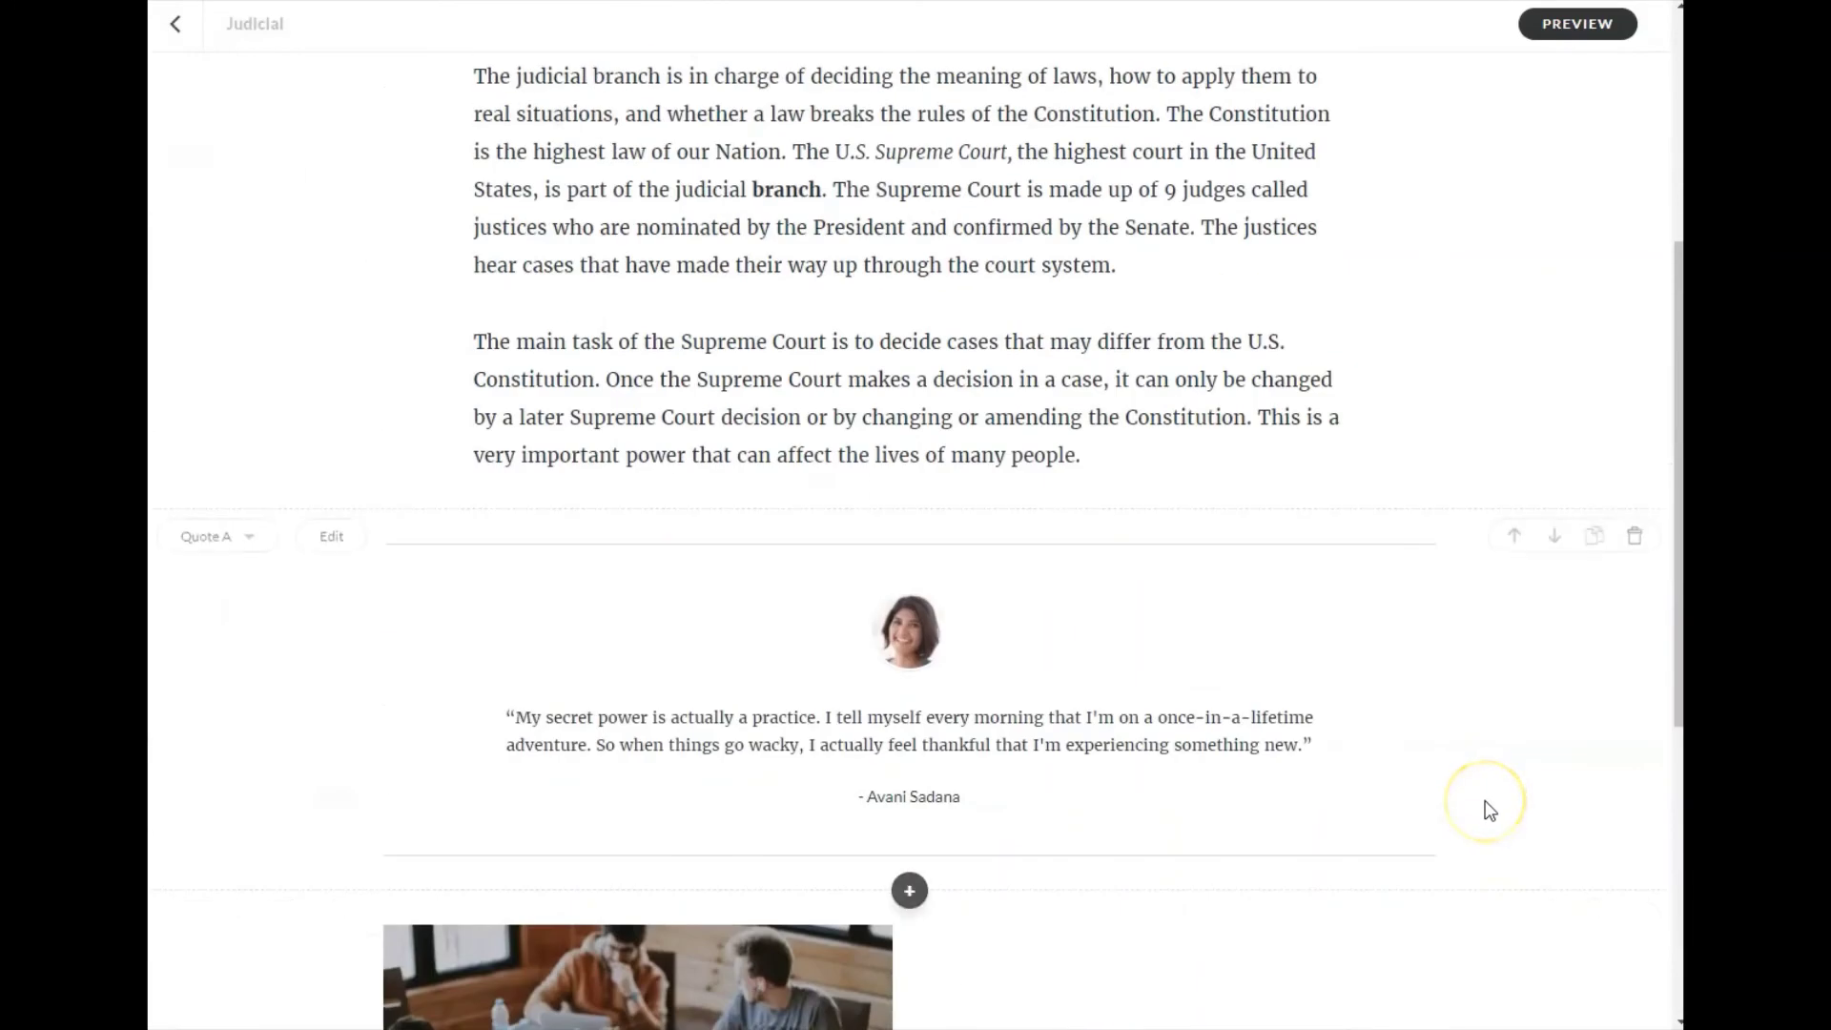
{"action": "scroll", "coordinate": [1487, 809], "scroll_direction": "up", "scroll_amount": 5}
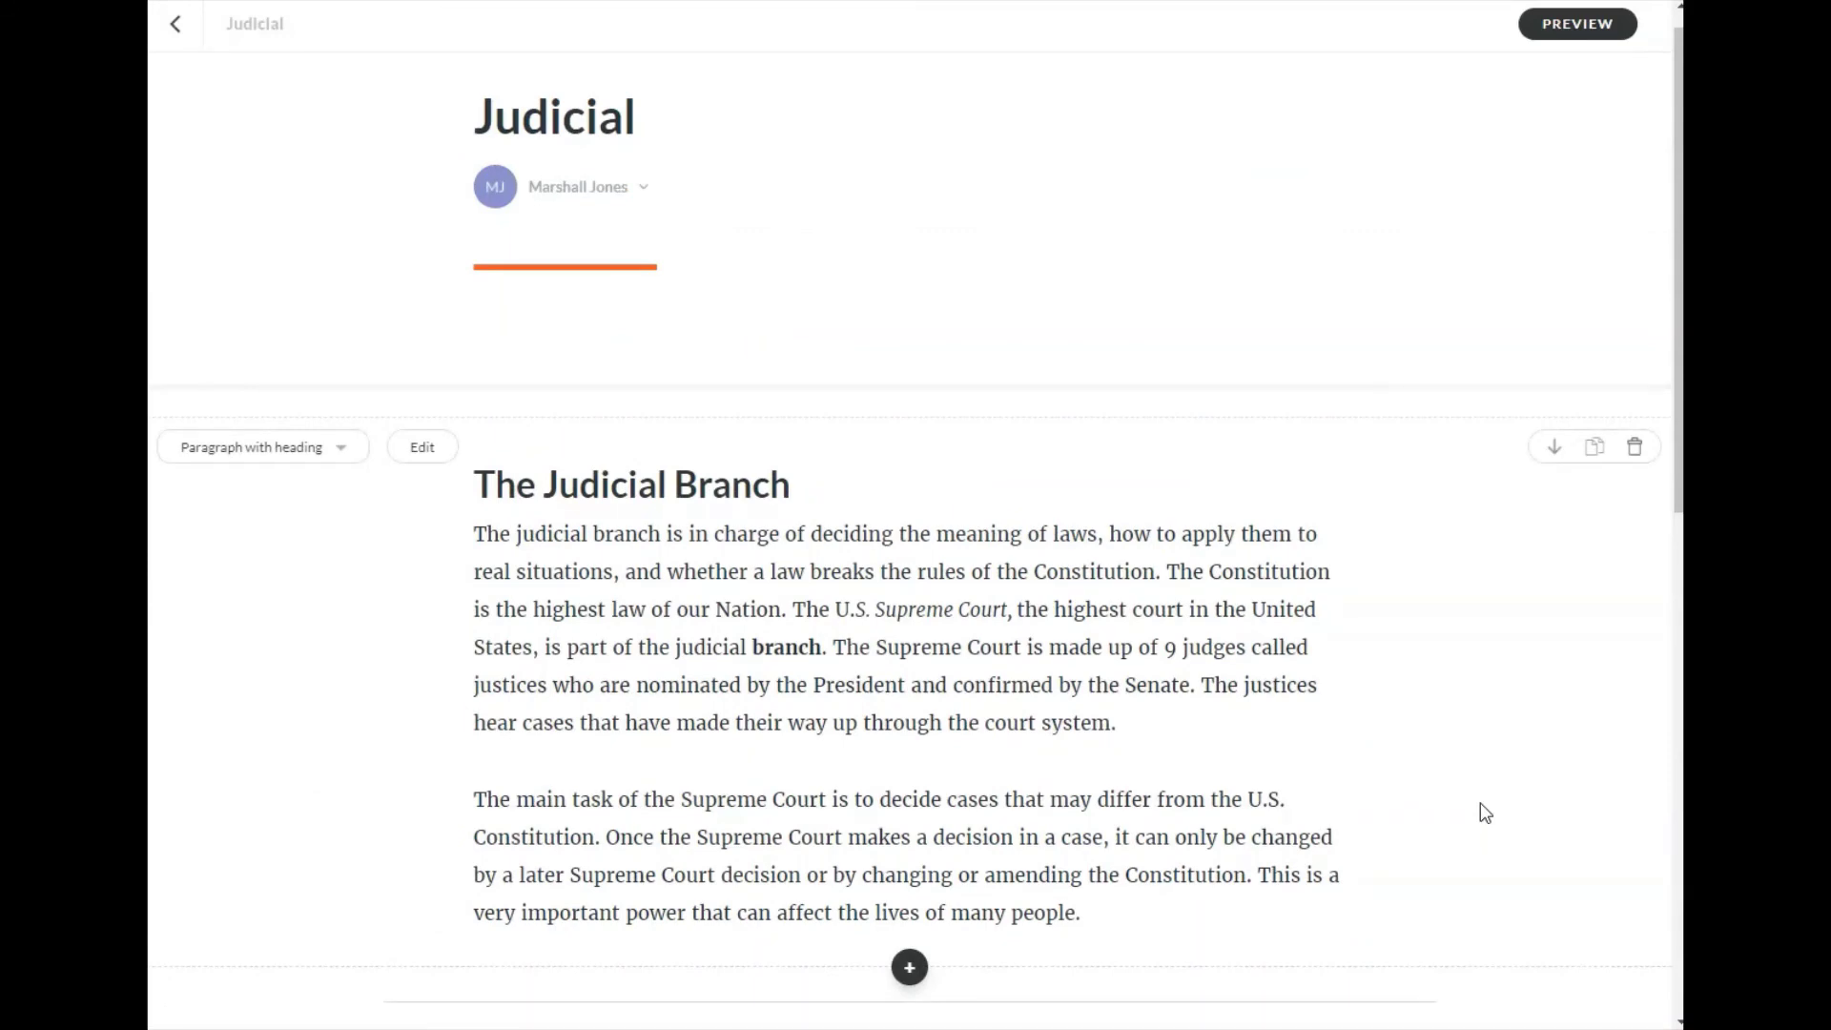
{"action": "scroll", "coordinate": [1480, 803], "scroll_direction": "down", "scroll_amount": 5}
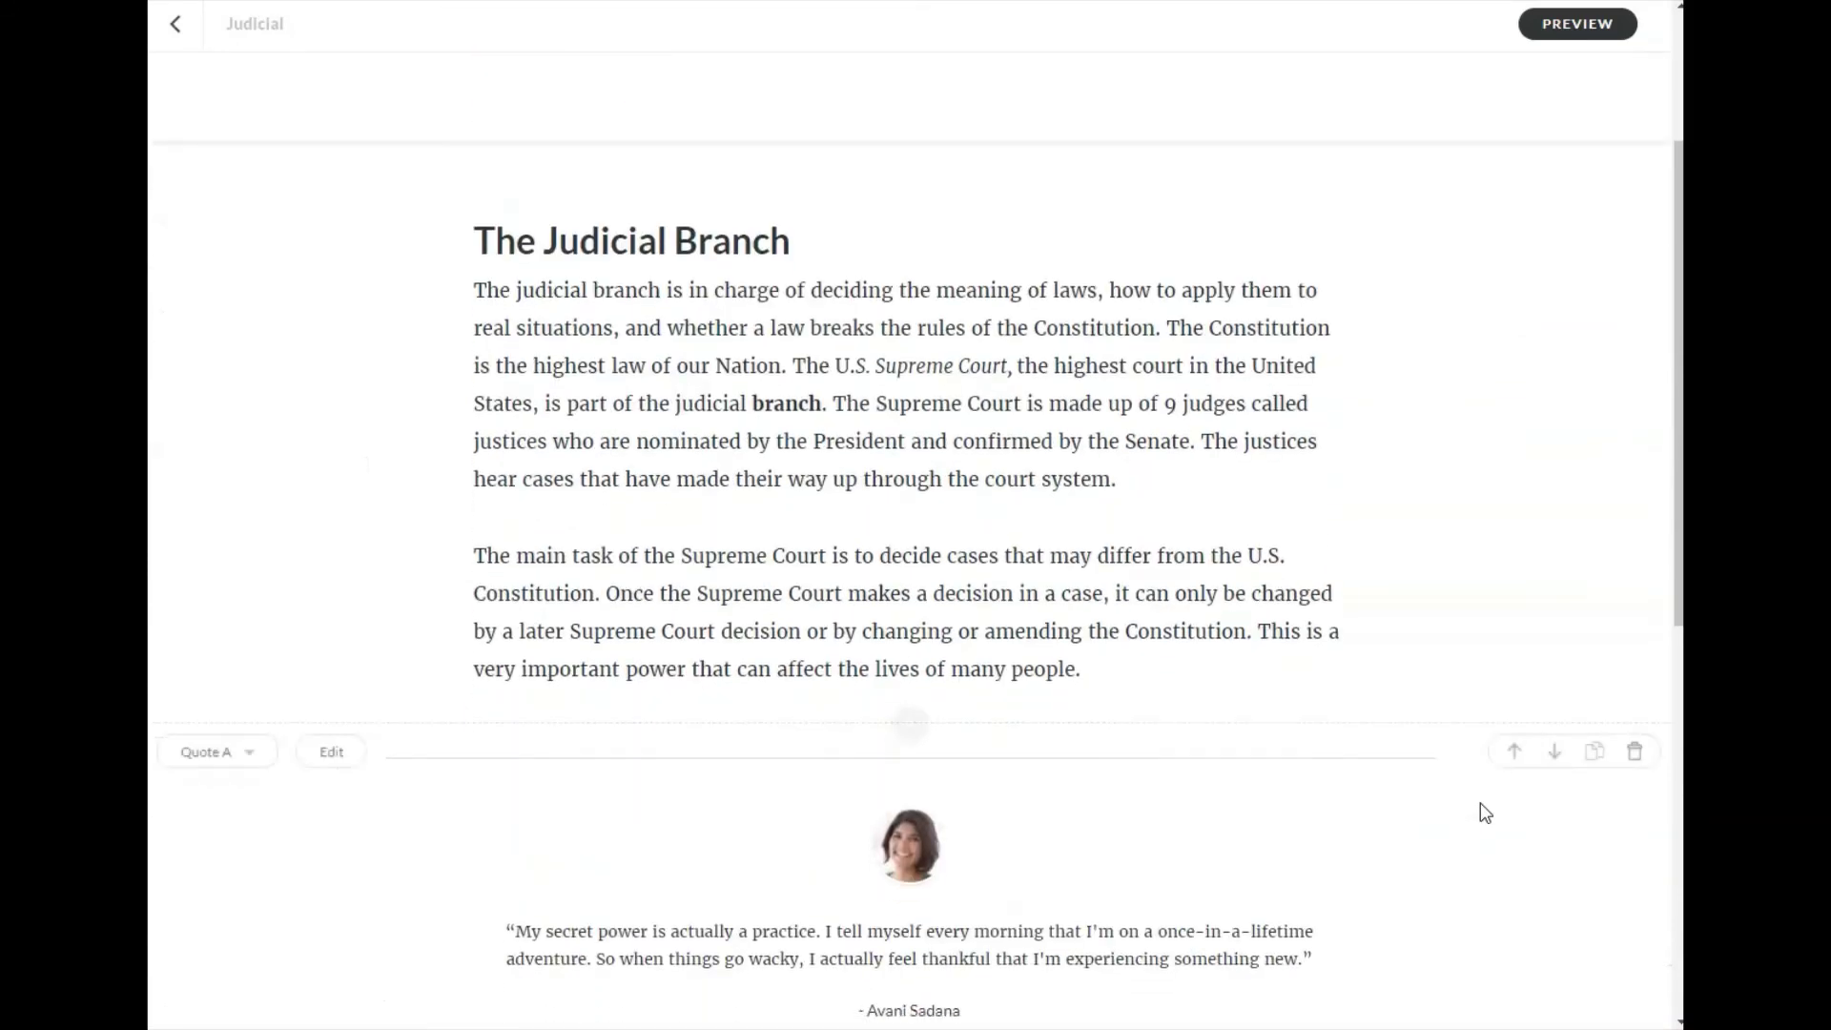
{"action": "scroll", "coordinate": [1479, 812], "scroll_direction": "down", "scroll_amount": 4}
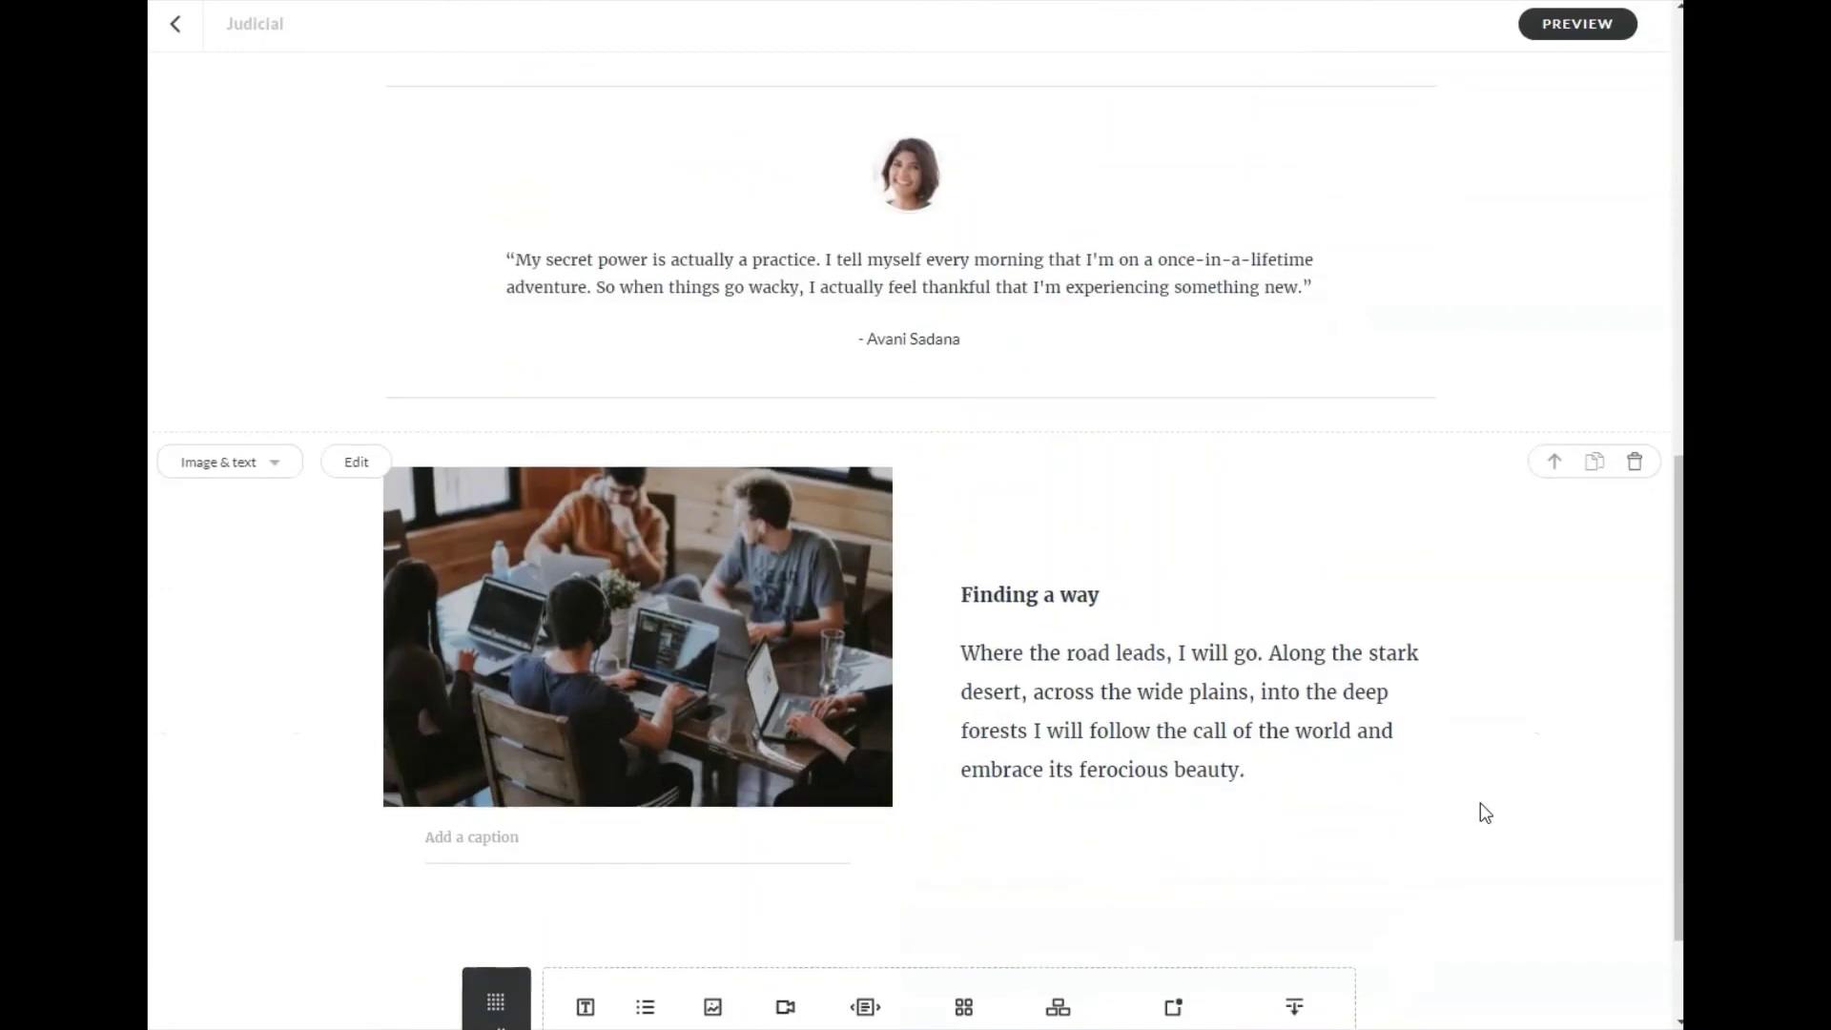
{"action": "scroll", "coordinate": [1480, 813], "scroll_direction": "up", "scroll_amount": 5}
{"action": "scroll", "coordinate": [1484, 812], "scroll_direction": "up", "scroll_amount": 4}
{"action": "scroll", "coordinate": [1484, 811], "scroll_direction": "down", "scroll_amount": 6}
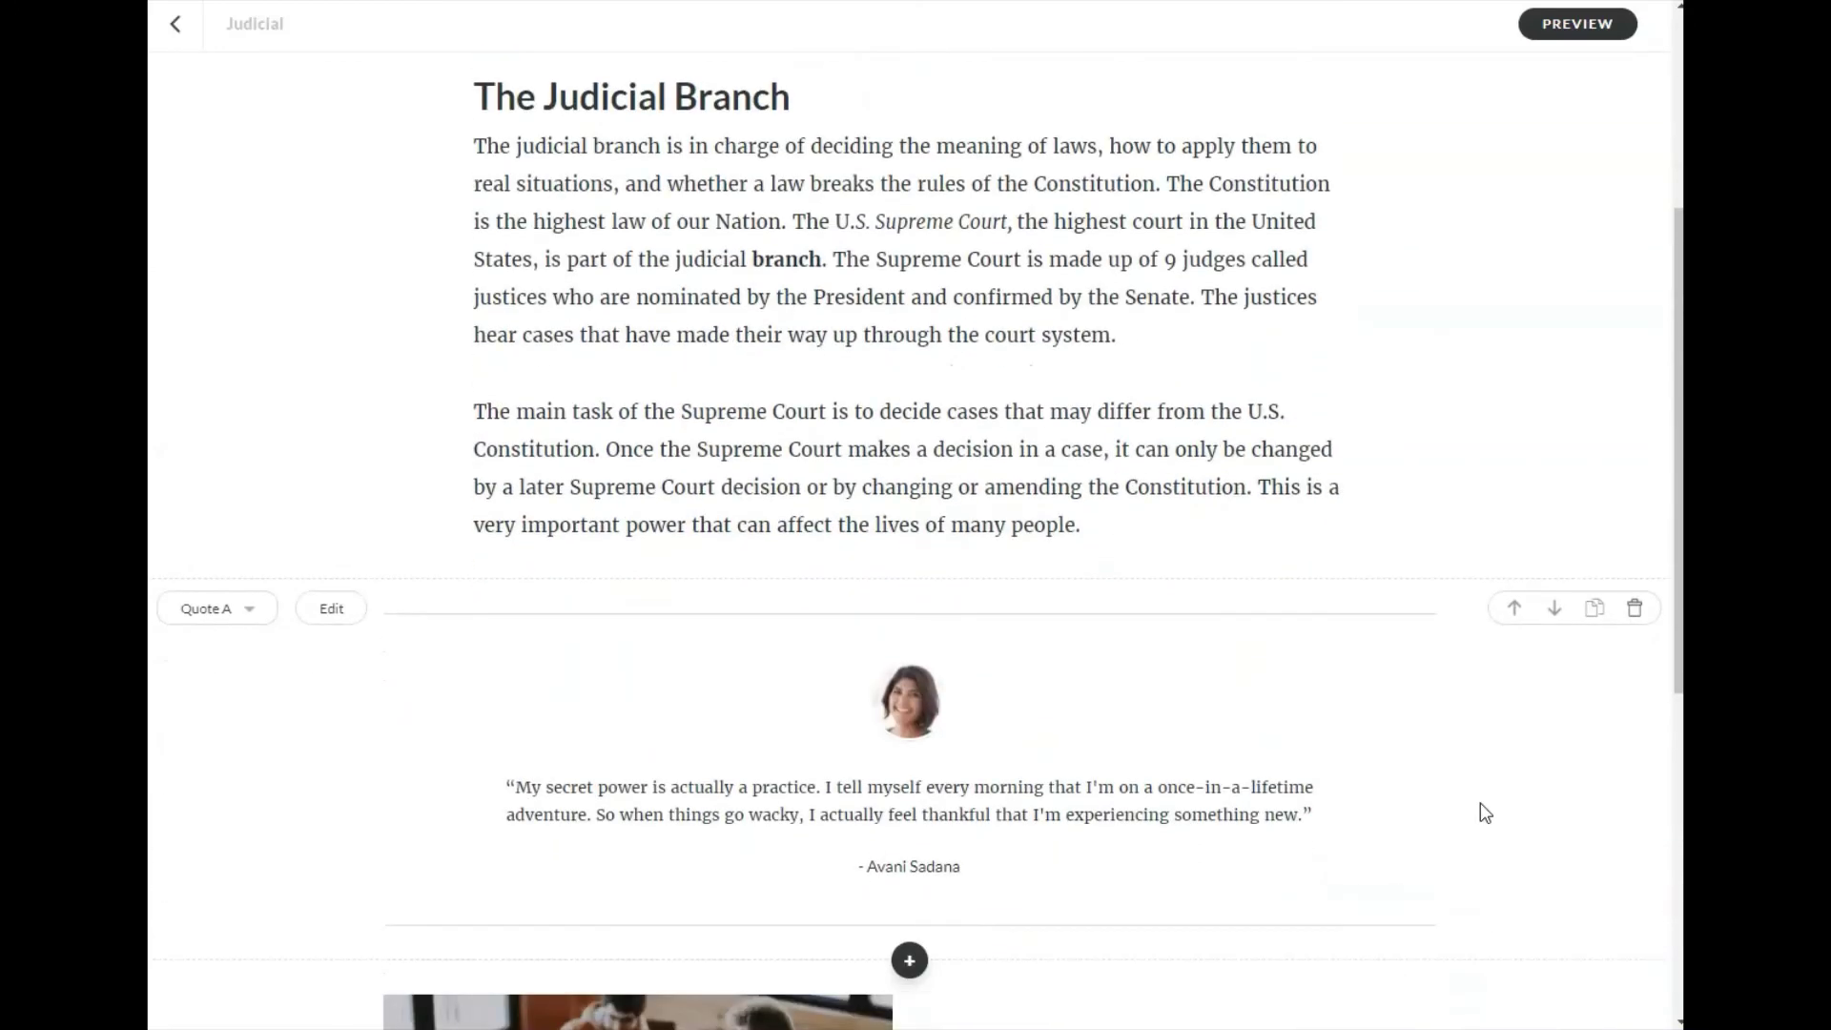
{"action": "scroll", "coordinate": [1484, 811], "scroll_direction": "down", "scroll_amount": 4}
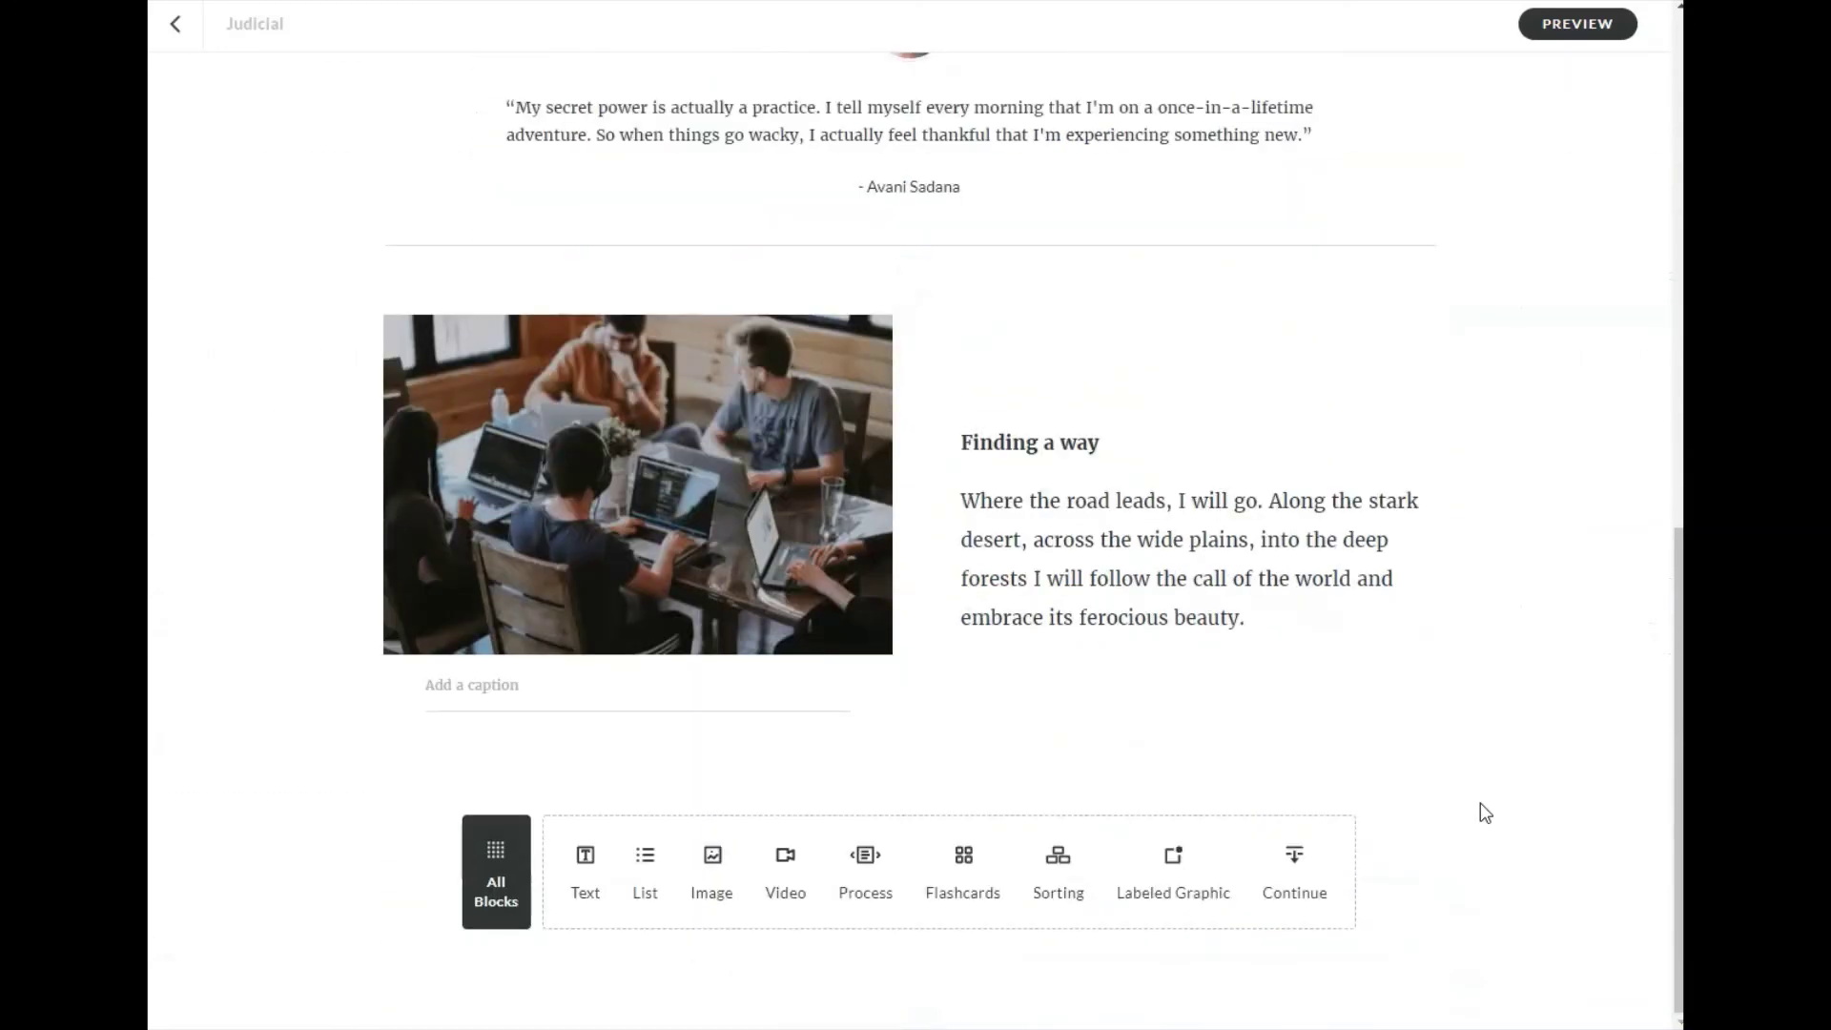
{"action": "scroll", "coordinate": [1485, 811], "scroll_direction": "up", "scroll_amount": 5}
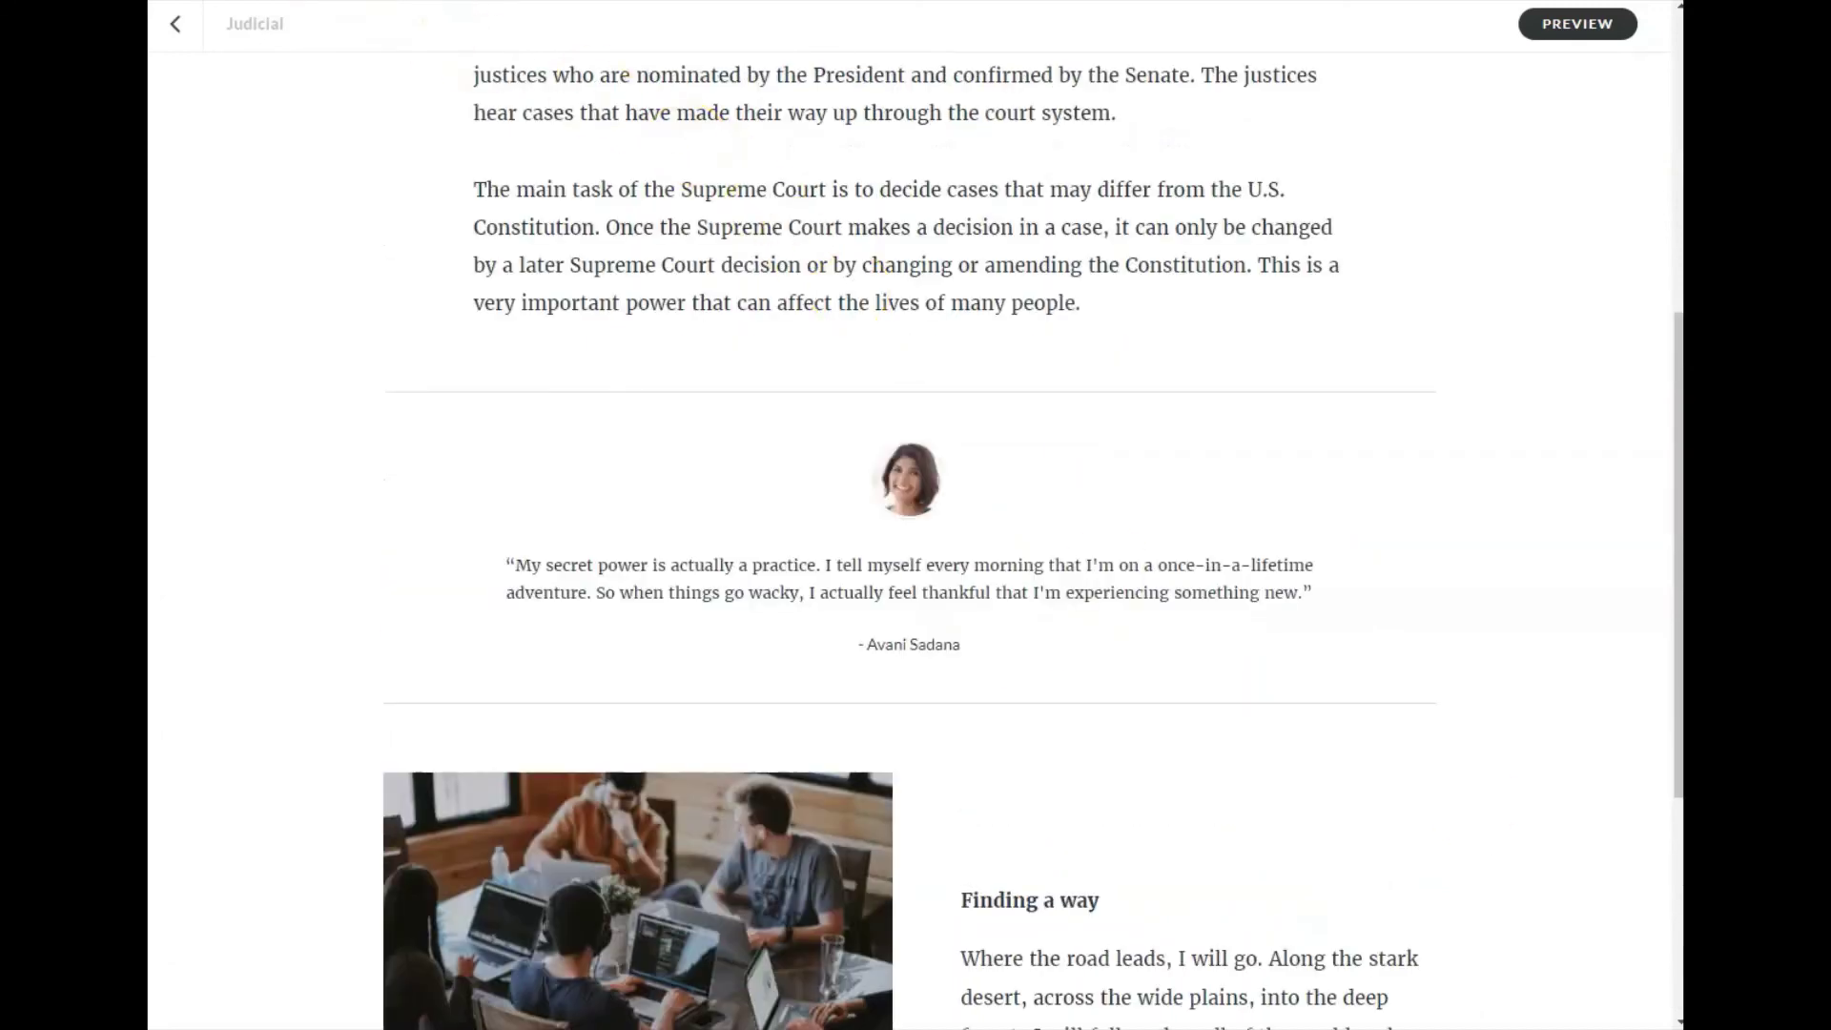